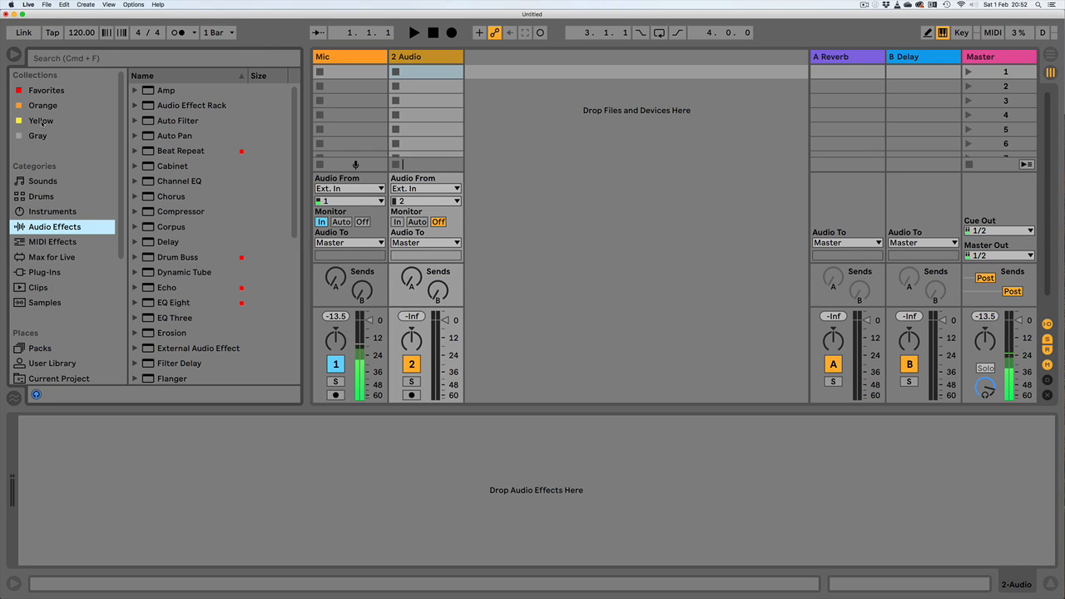
# Load Amen Resample2 175bpm.aif from the Orange collection into the second track's first slot, and audition the clip
pyautogui.click(38, 106)
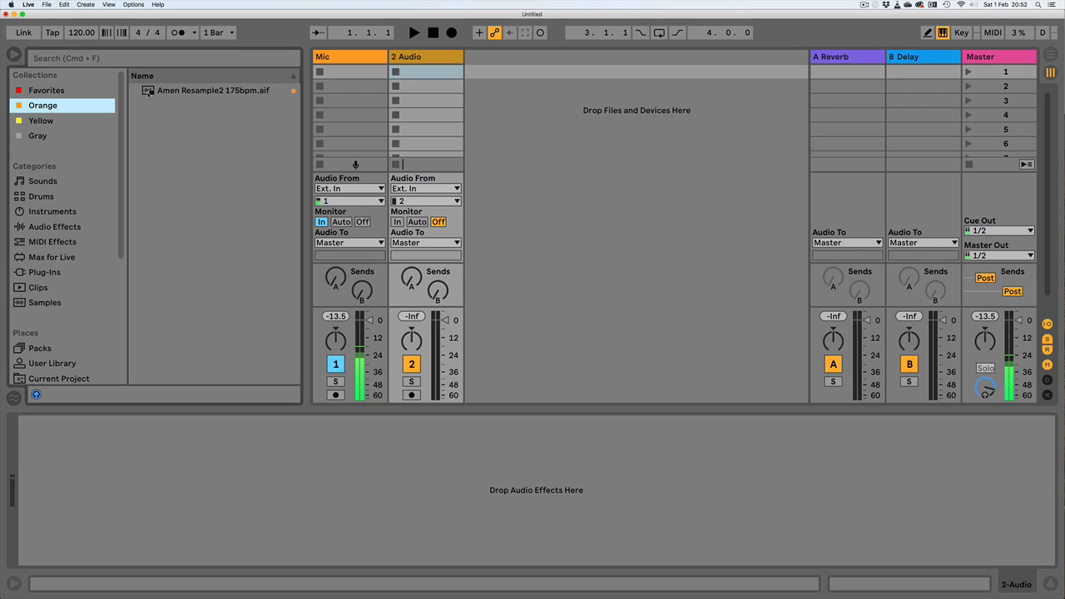
pyautogui.moveTo(148, 91); pyautogui.dragTo(425, 74)
pyautogui.press('Return')
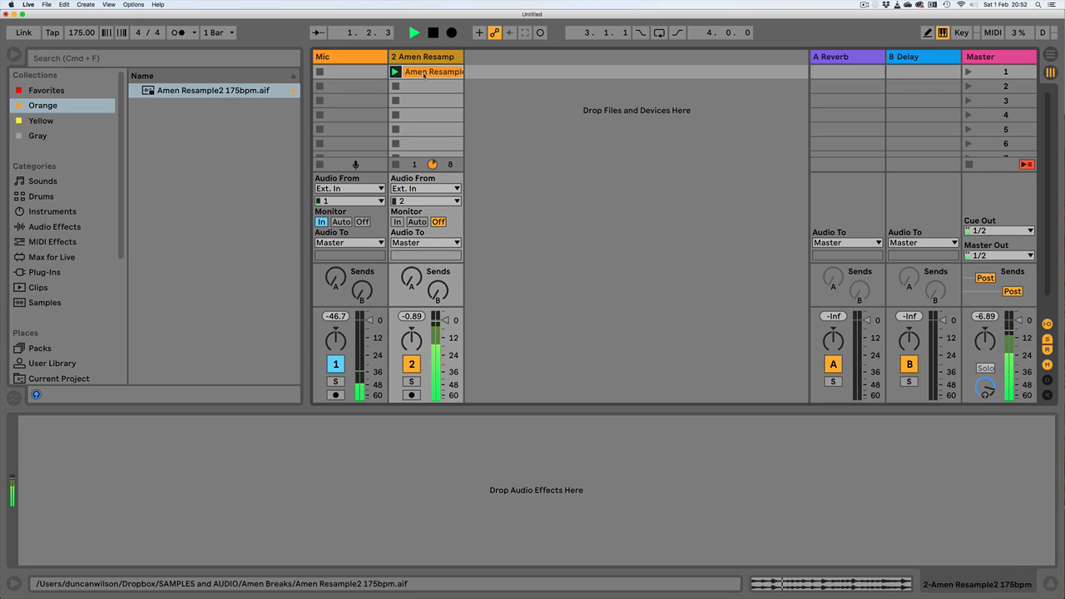
pyautogui.click(425, 73)
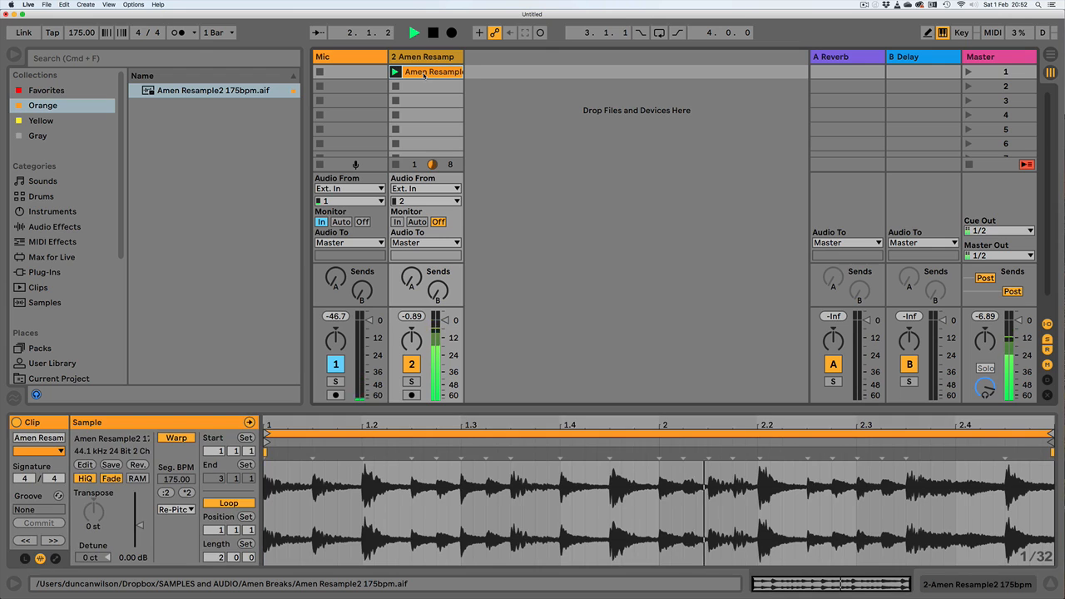
pyautogui.click(395, 165)
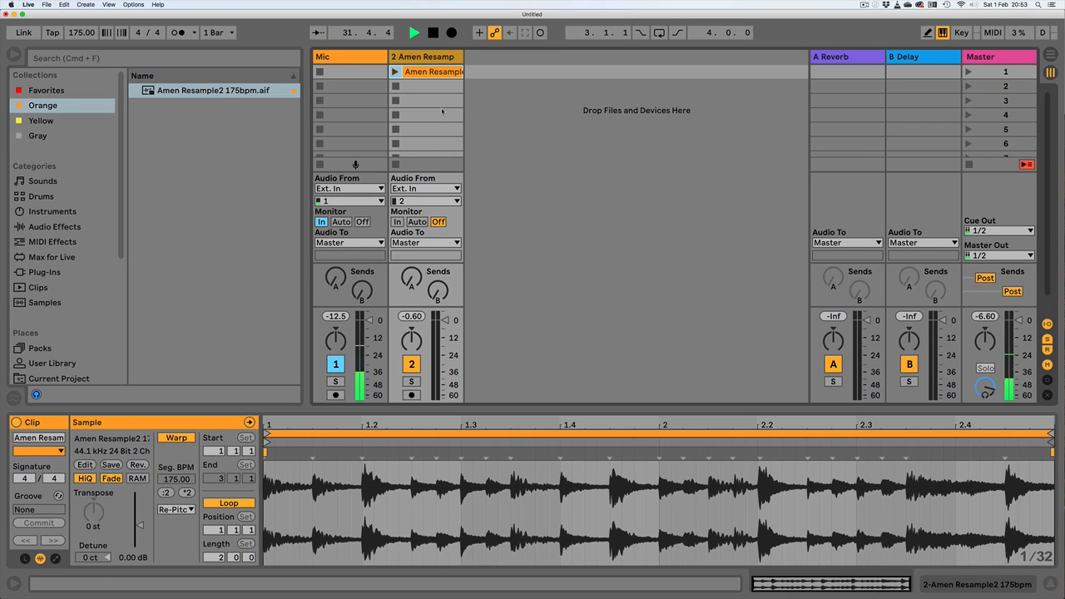
# Loop the one-bar section of the Amen clip from 1.3.3 to 2.3.3
pyautogui.click(426, 73)
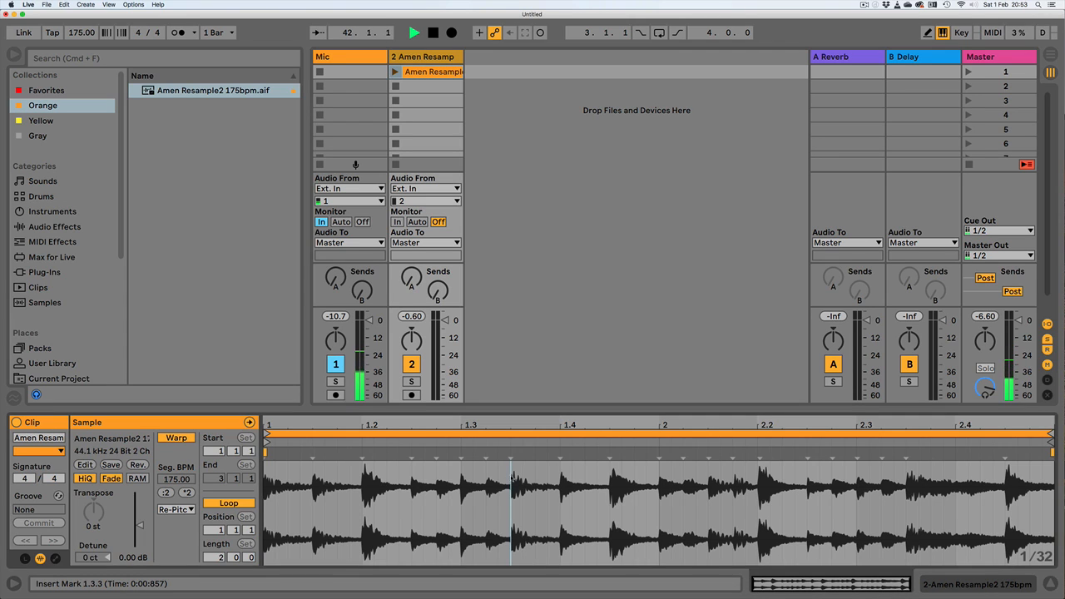
pyautogui.moveTo(510, 495); pyautogui.dragTo(905, 493)
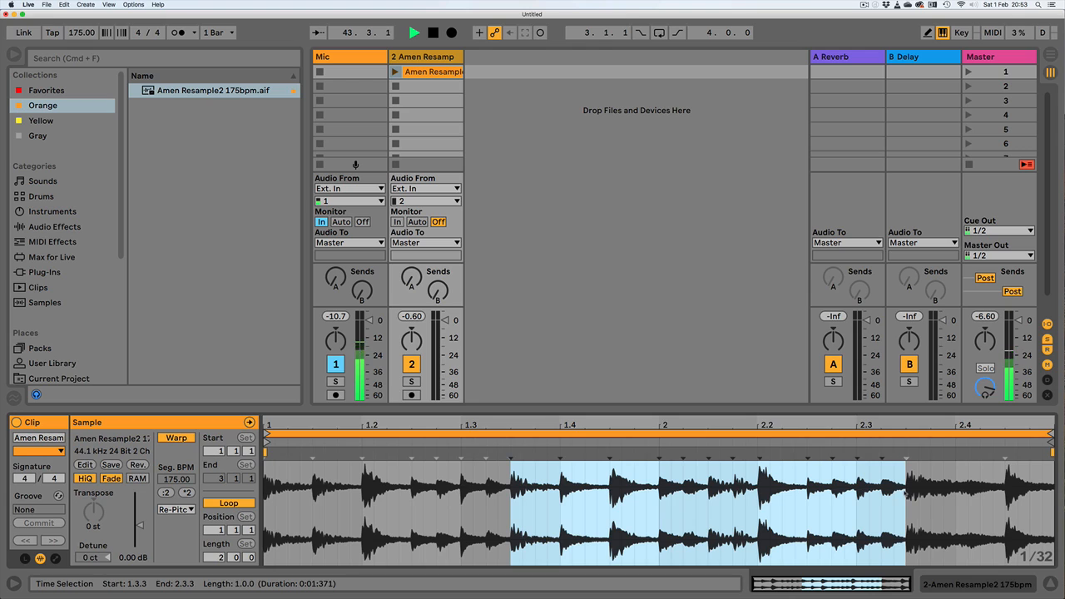
pyautogui.press('super+l')
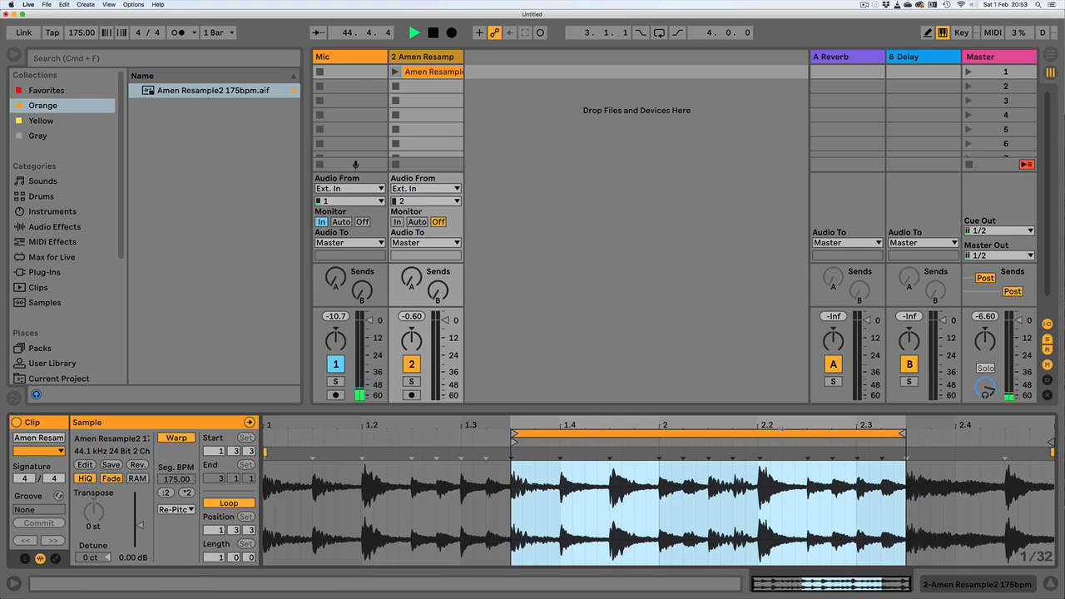
# Launch the looped Amen clip and lower its track's volume slightly
pyautogui.click(394, 72)
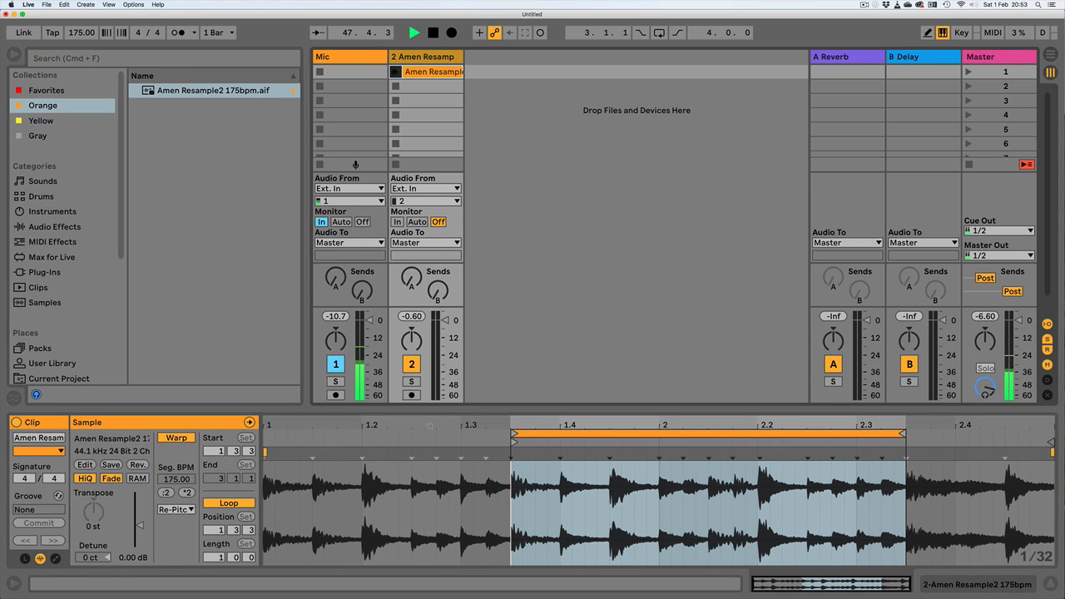
pyautogui.moveTo(445, 337); pyautogui.dragTo(445, 328)
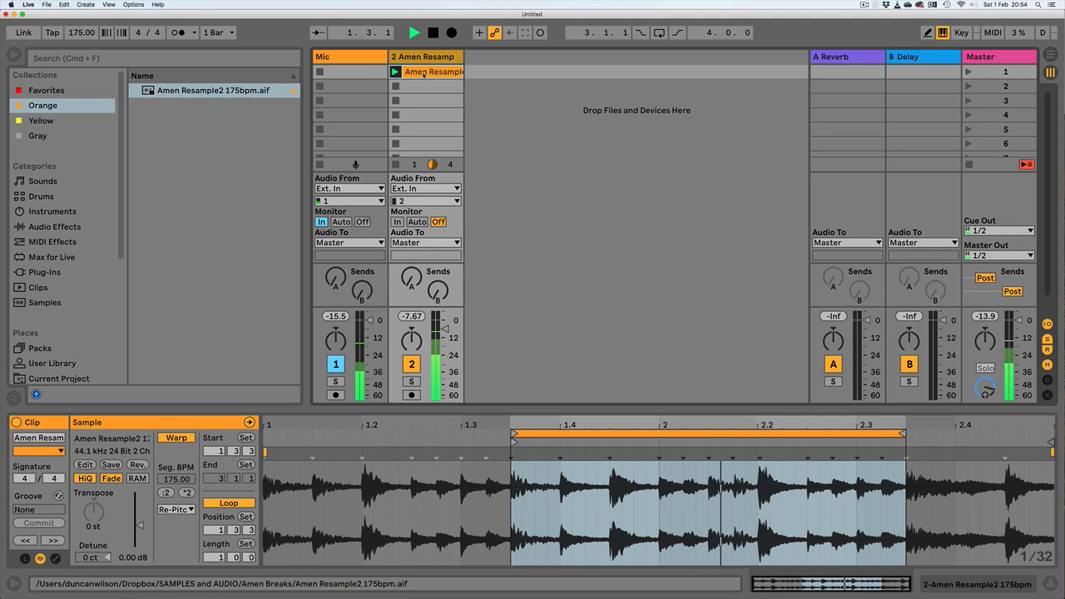
pyautogui.moveTo(424, 74); pyautogui.dragTo(424, 88)
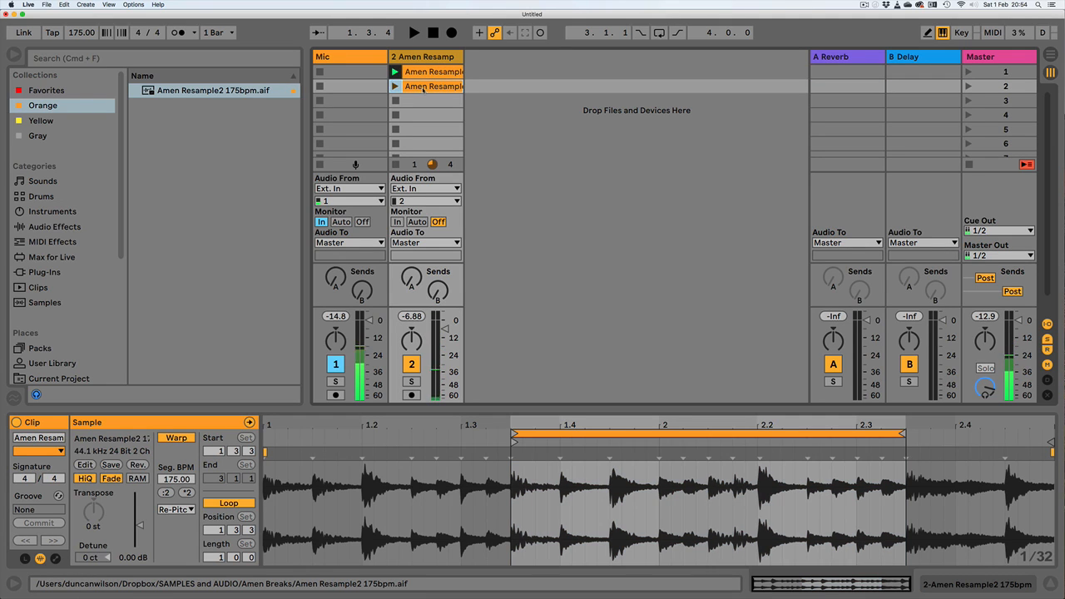
pyautogui.click(423, 74)
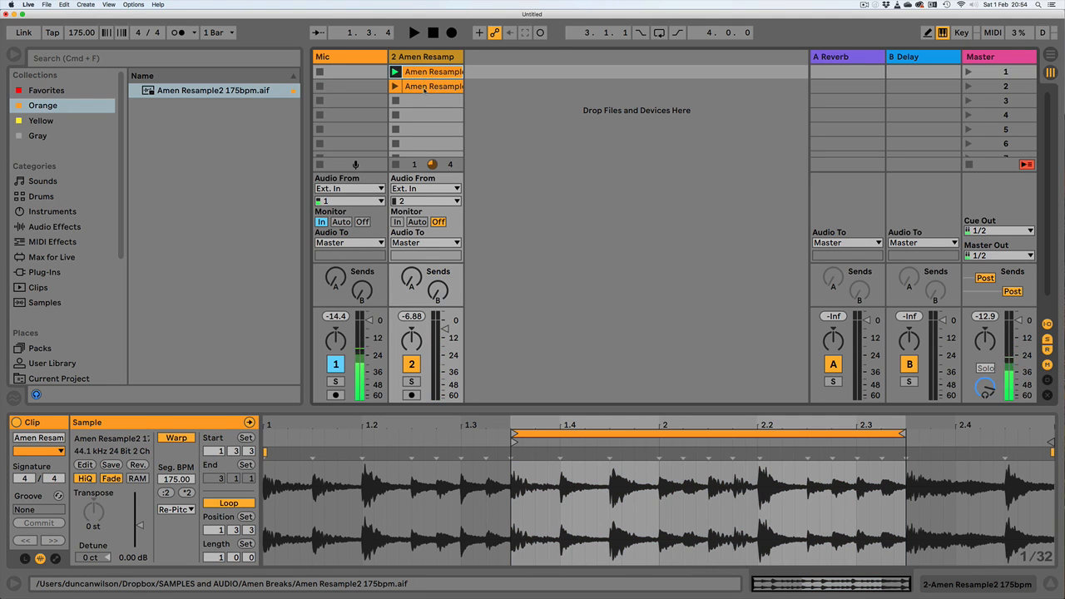
pyautogui.click(434, 88)
pyautogui.press('Delete')
# Show the first clip's launch settings and set its Follow Action A to Any
pyautogui.click(427, 74)
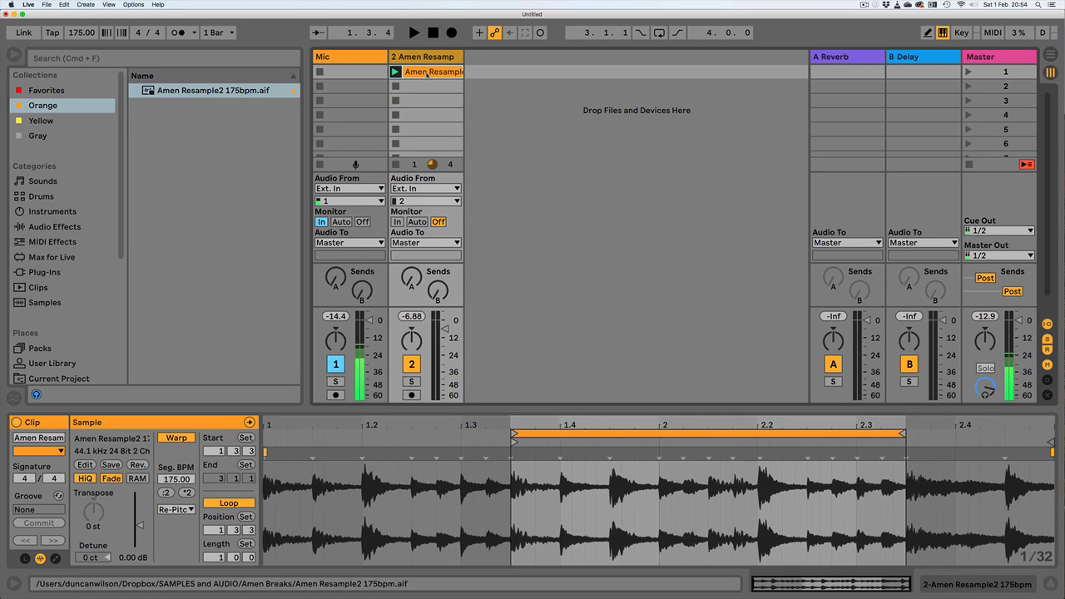
pyautogui.click(25, 558)
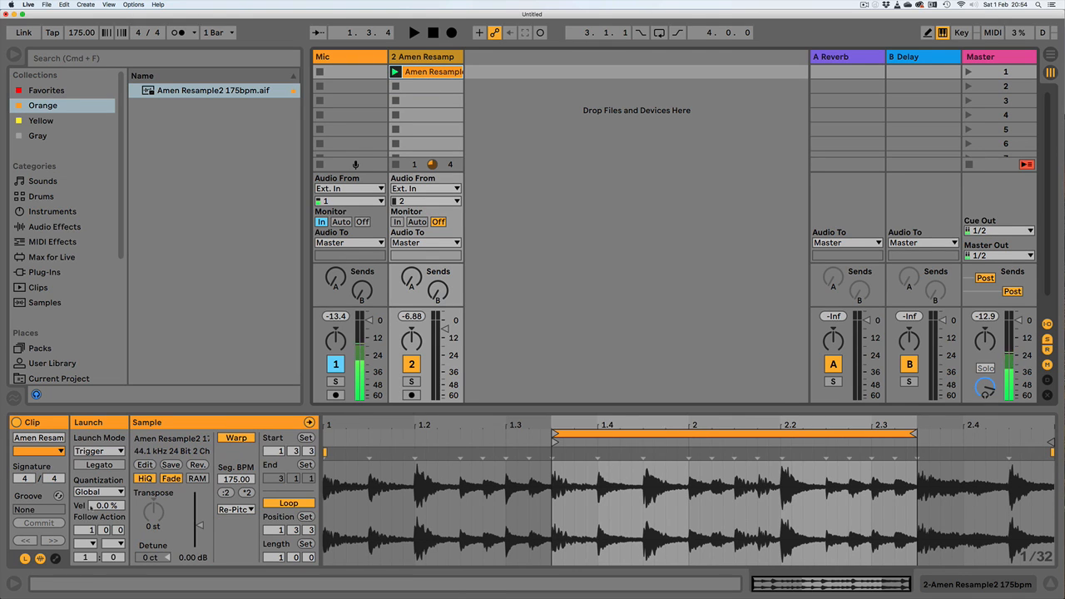
pyautogui.click(86, 543)
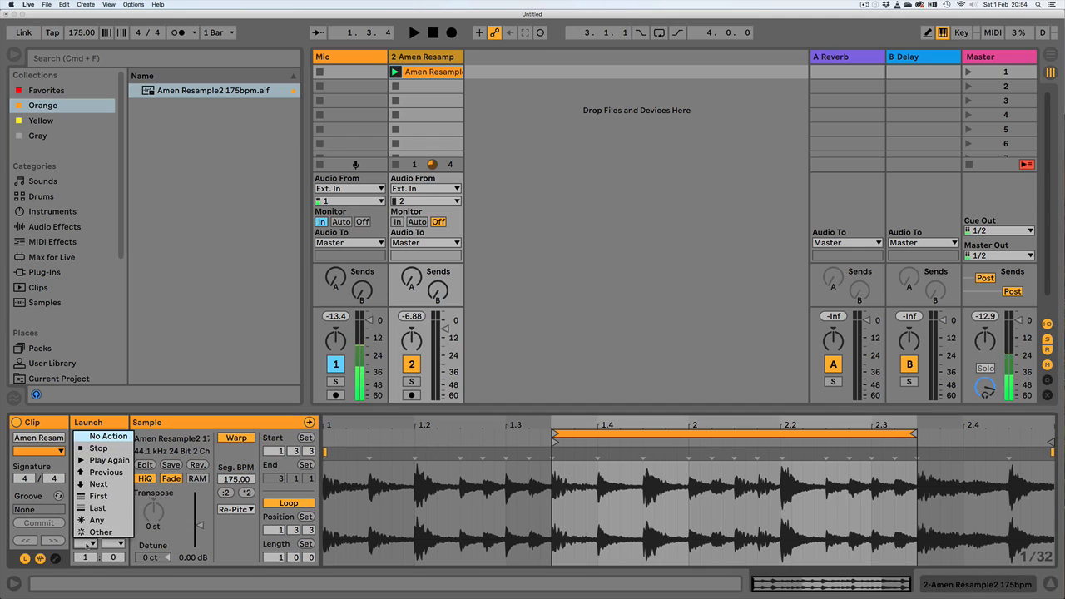
pyautogui.click(86, 545)
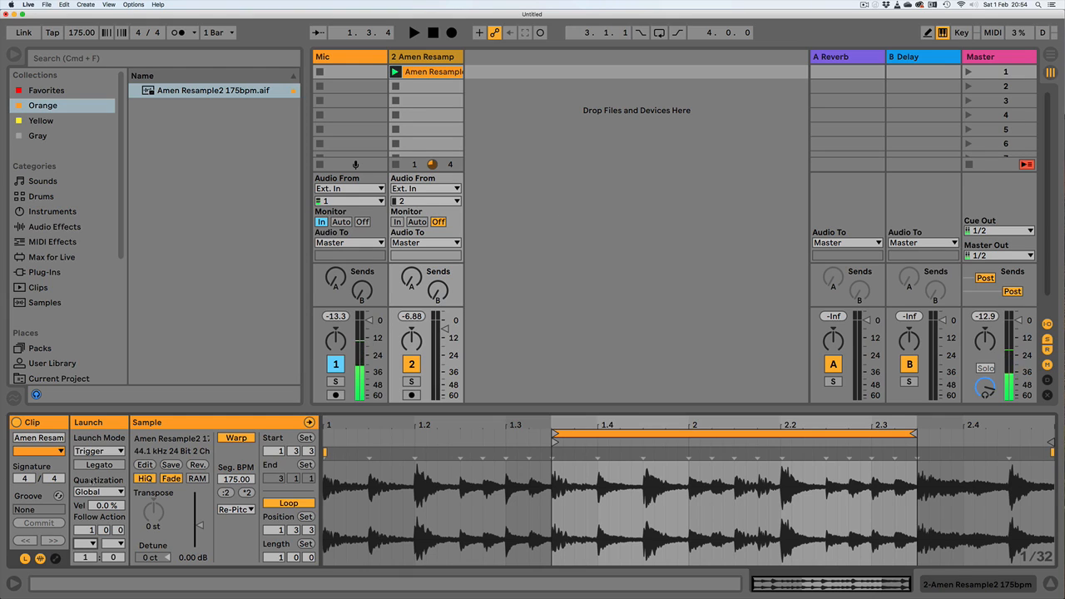
pyautogui.click(88, 543)
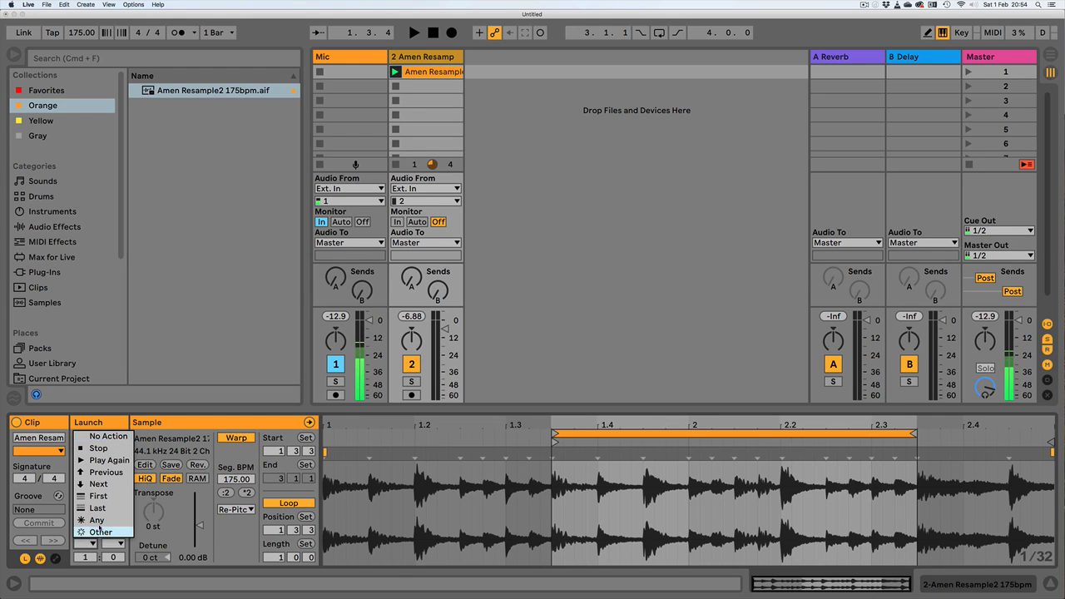
pyautogui.click(100, 520)
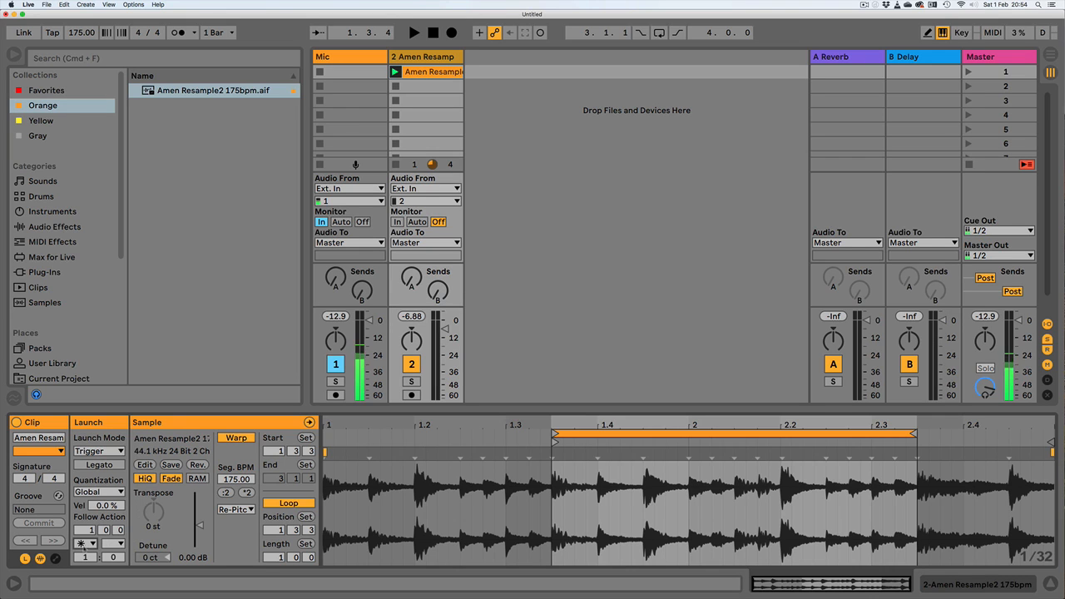
pyautogui.click(15, 585)
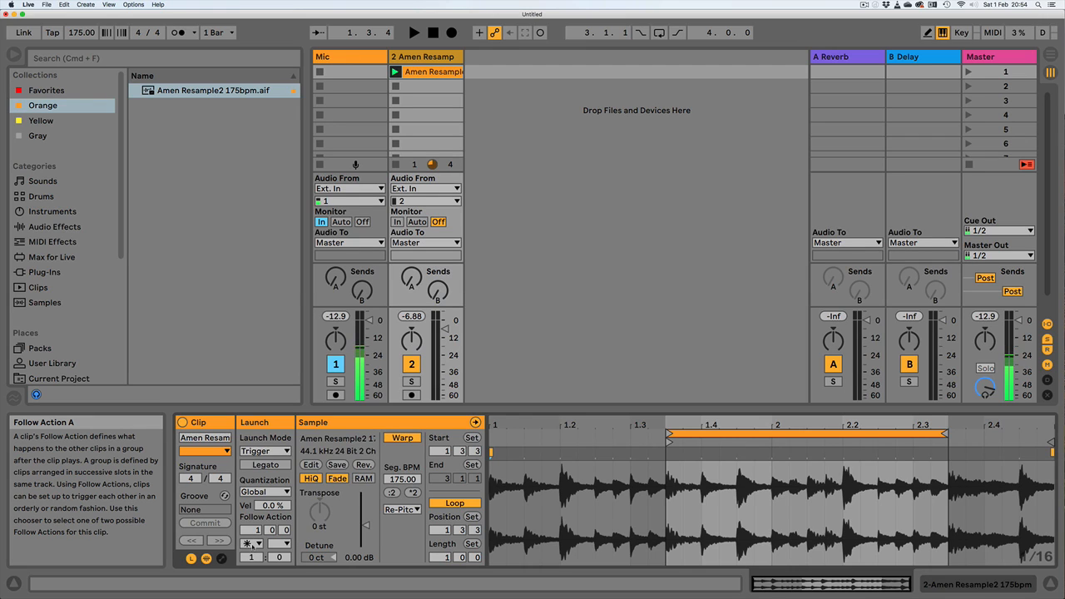
pyautogui.click(255, 545)
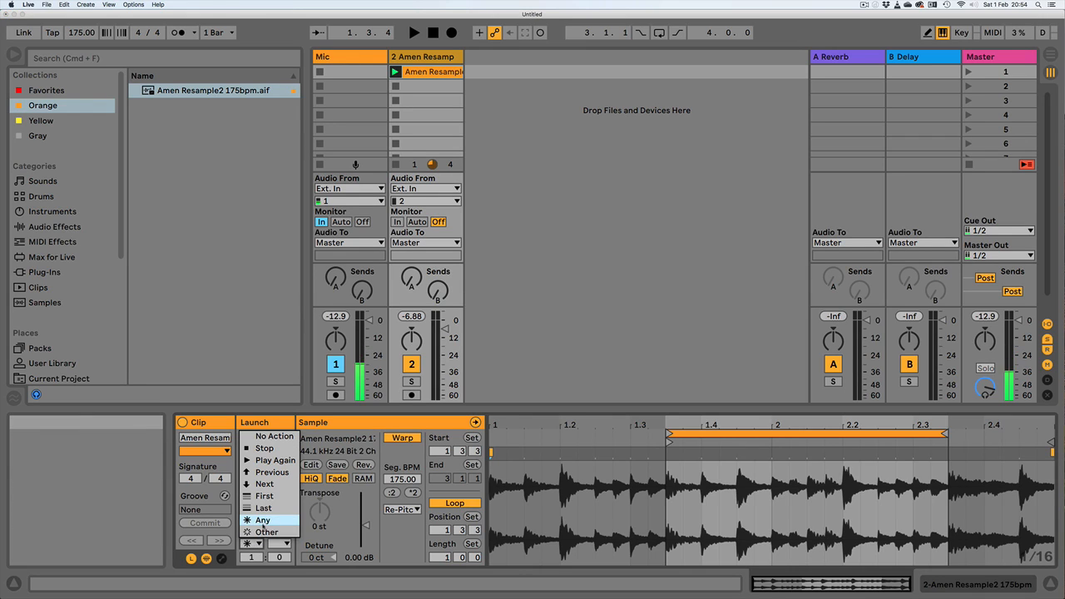
pyautogui.click(264, 522)
pyautogui.click(14, 583)
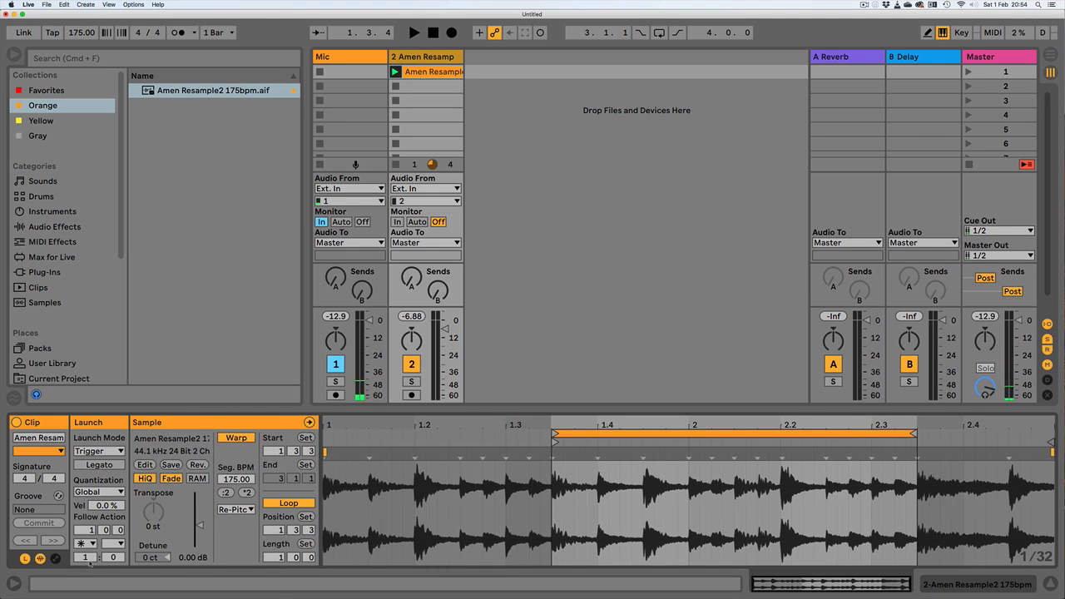
# Set the first clip's follow action time to 0.3.2 and turn on Legato
pyautogui.moveTo(119, 530); pyautogui.dragTo(124, 539)
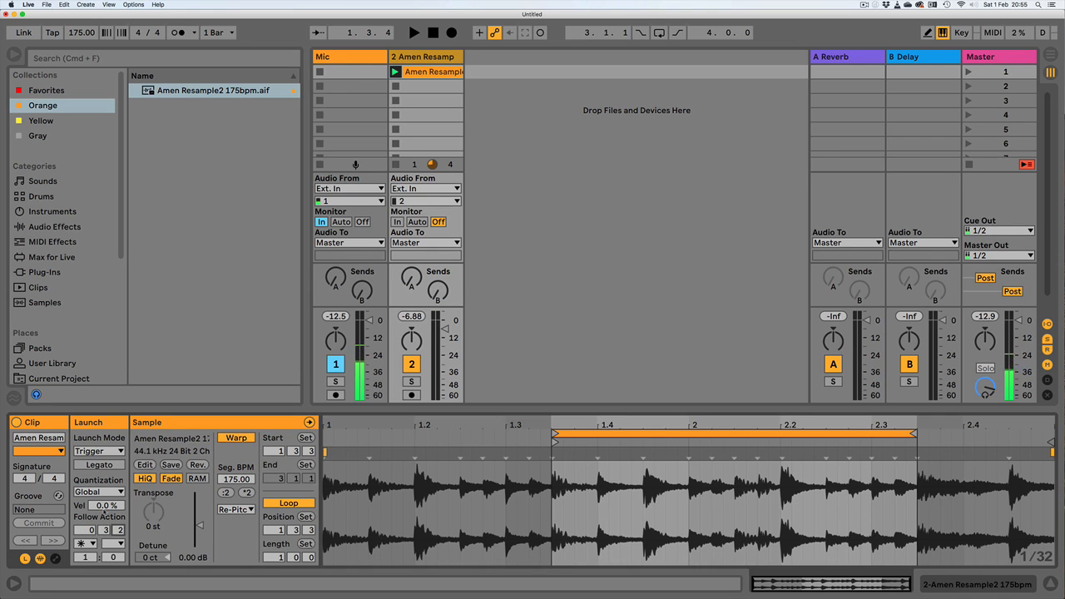
pyautogui.click(96, 464)
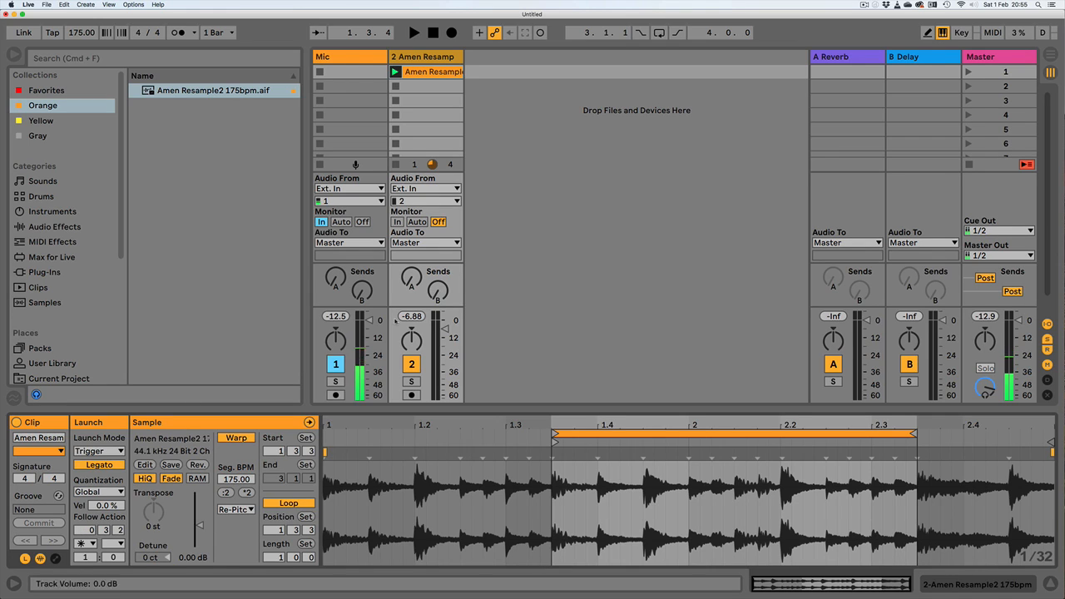
# Duplicate the first clip into the second slot and move the copy's start marker to 1.4.3
pyautogui.click(434, 73)
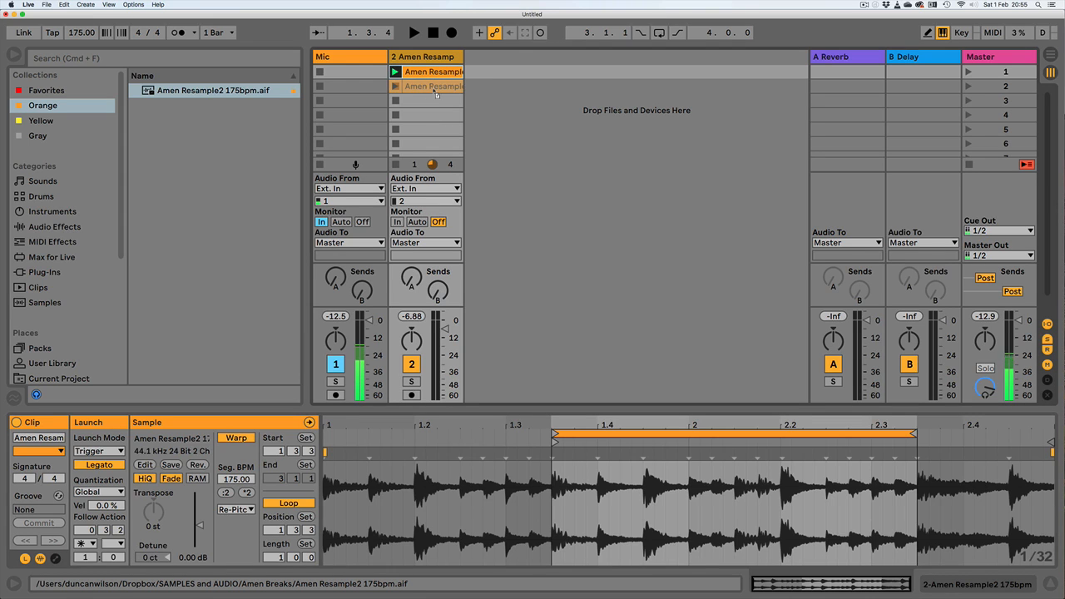
pyautogui.press('super+d')
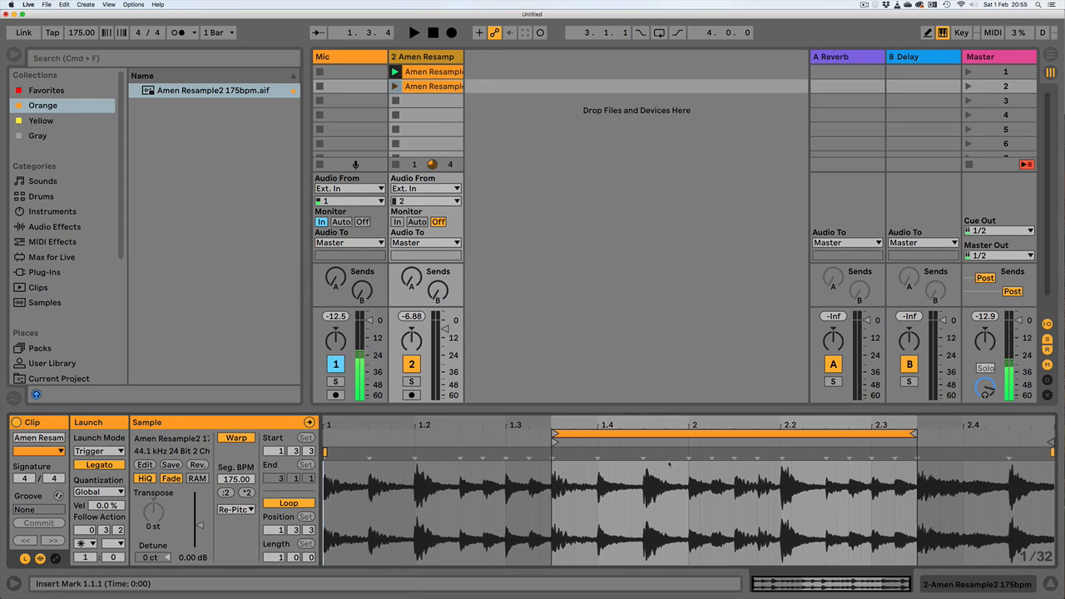
pyautogui.moveTo(553, 443); pyautogui.dragTo(645, 443)
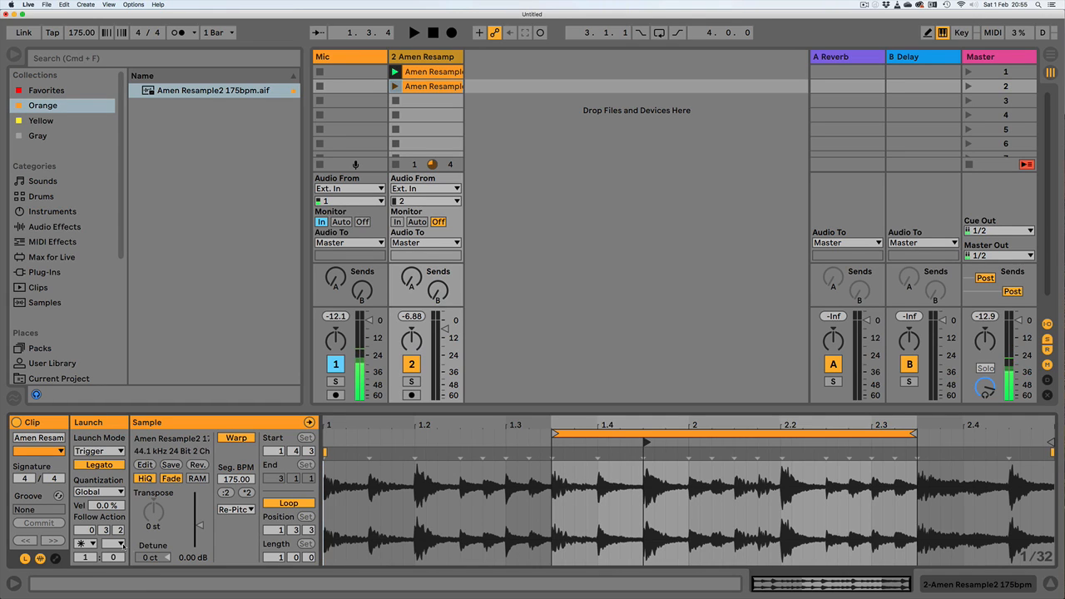
# Set the second clip's follow action time to 0.1.0, checking the Follow Action Time help text
pyautogui.moveTo(117, 531); pyautogui.dragTo(117, 562)
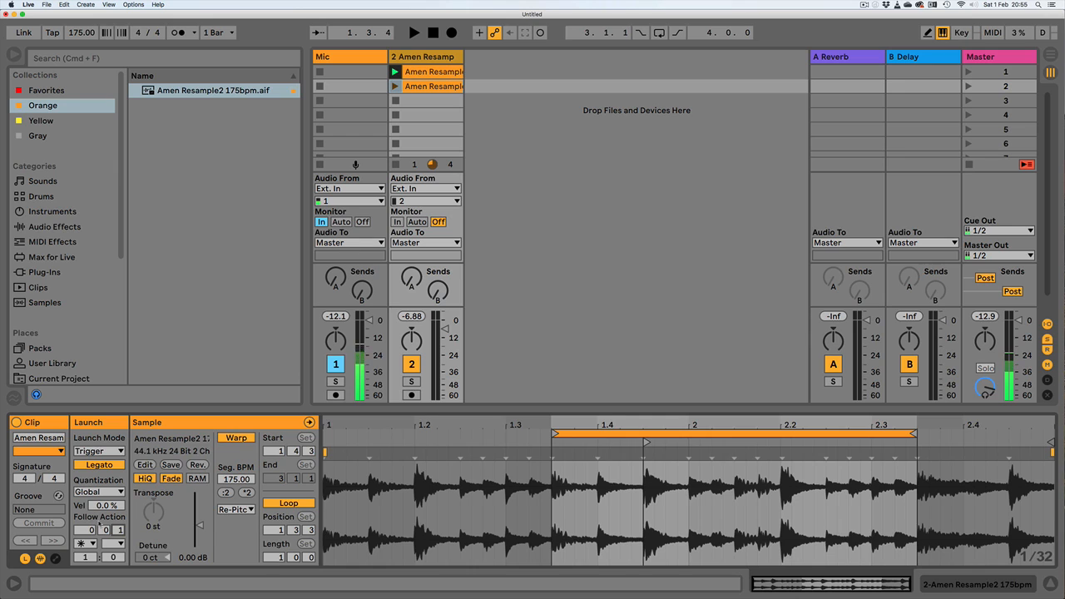
pyautogui.click(13, 583)
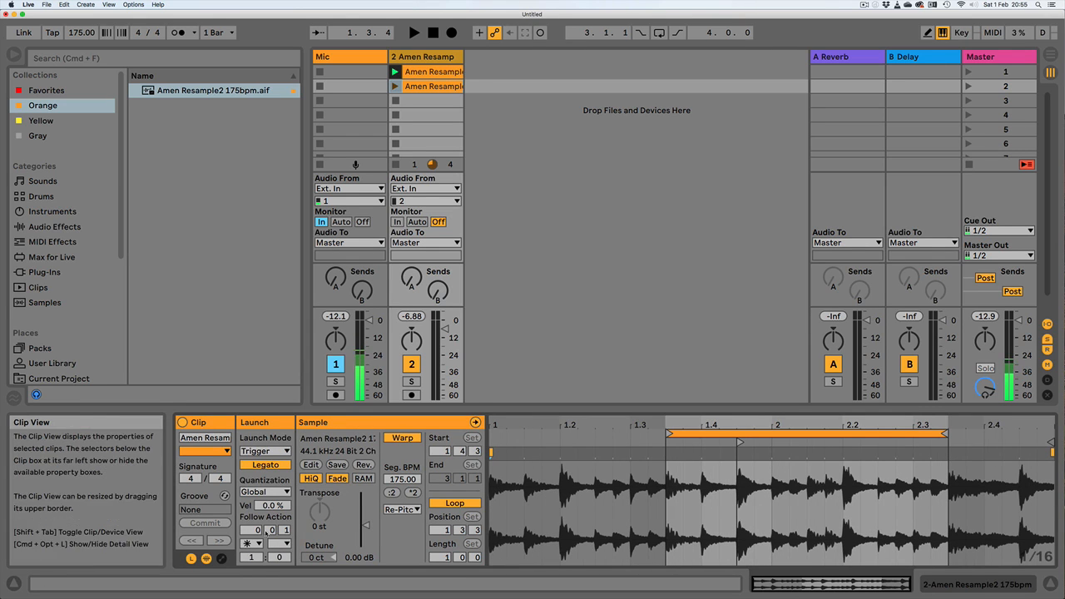
pyautogui.moveTo(284, 531); pyautogui.dragTo(284, 525)
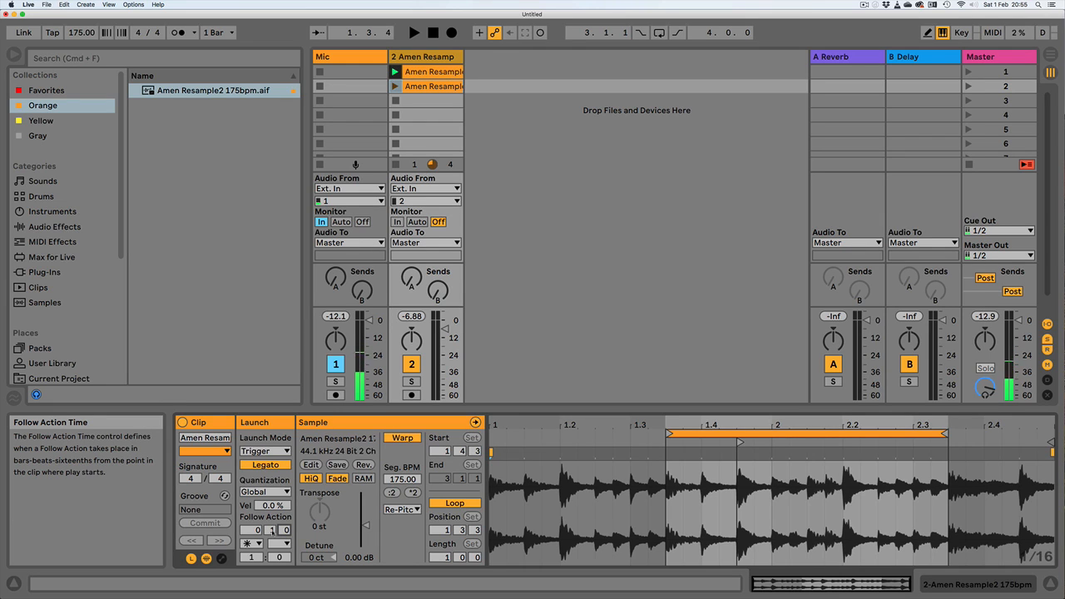
pyautogui.click(14, 583)
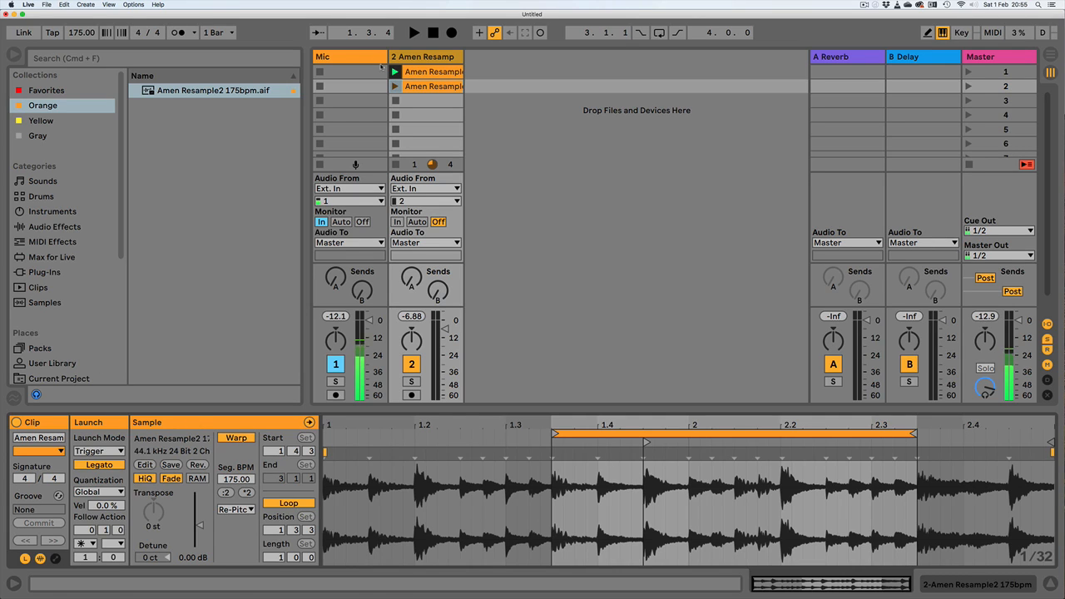
# Compare the launch settings of the two clips and launch the first one to audition the follow actions
pyautogui.click(416, 73)
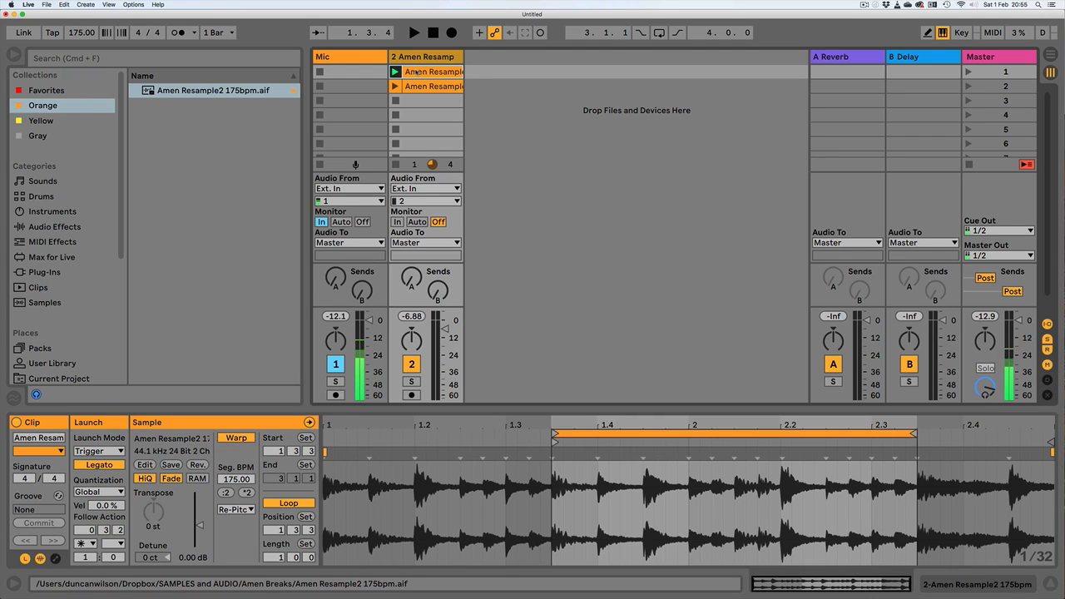
pyautogui.click(436, 87)
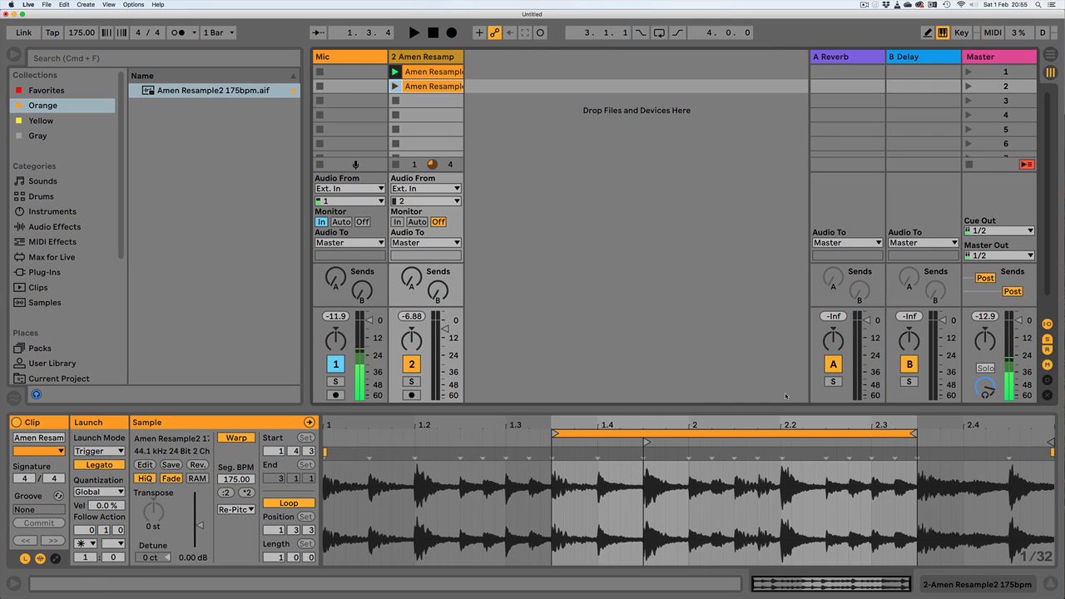
pyautogui.click(396, 73)
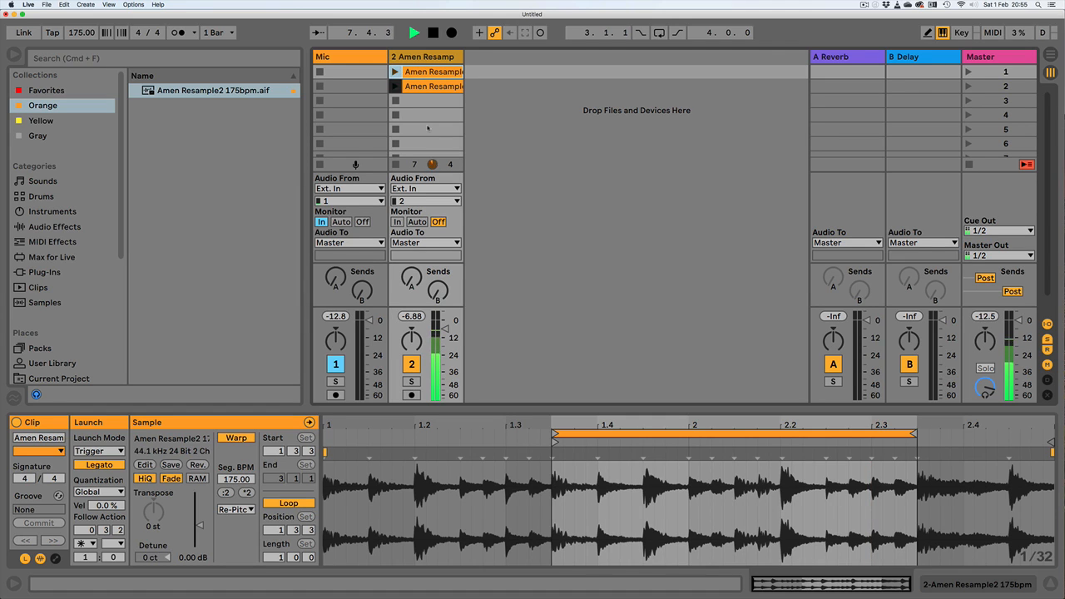
# Hide the browser and the mixer's in/out section, and duplicate the second clip into the third slot
pyautogui.press('super+alt+b')
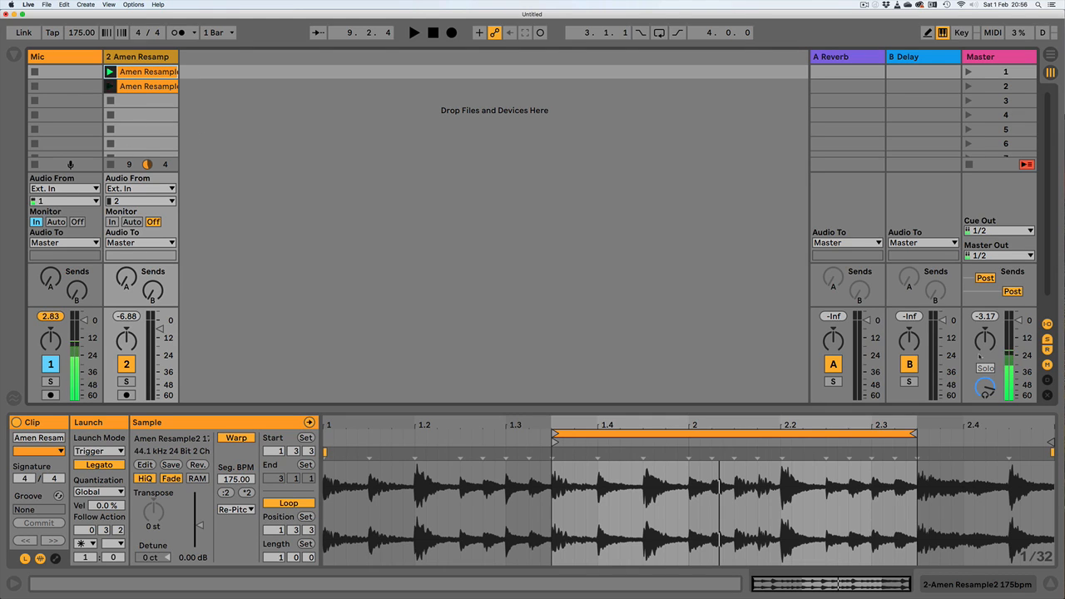
pyautogui.click(1048, 324)
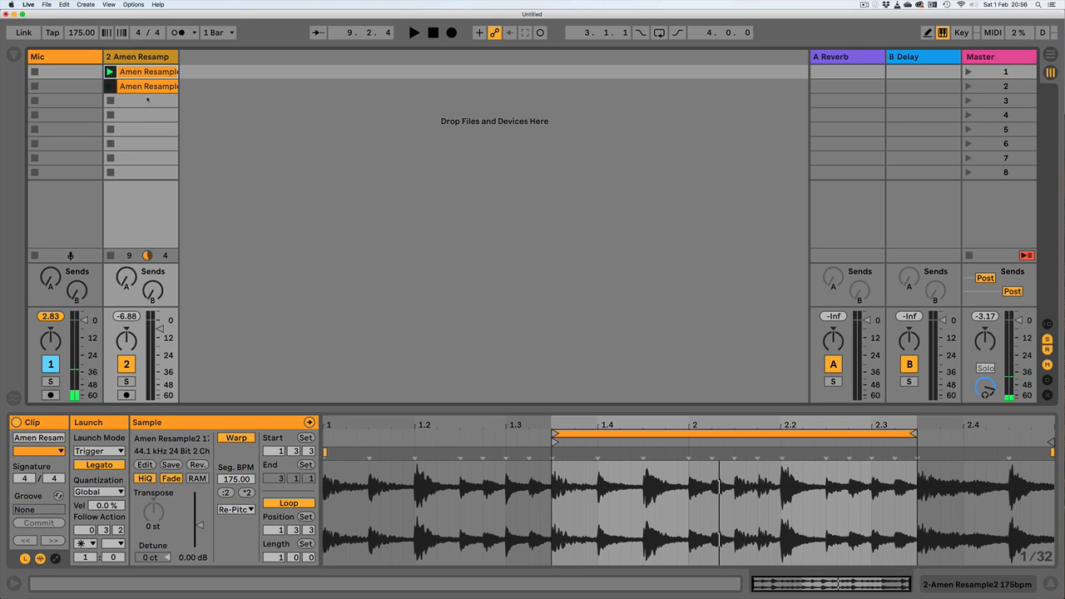
pyautogui.moveTo(146, 88); pyautogui.dragTo(143, 102)
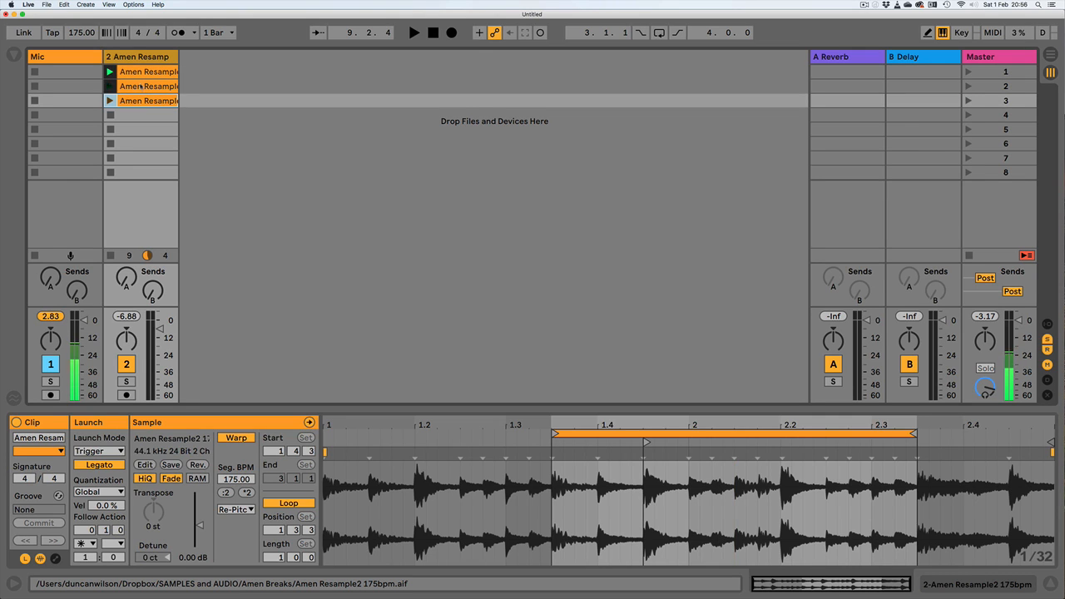
# Recolour the first Amen clip magenta to set it apart from its copies
pyautogui.click(141, 87)
pyautogui.click(144, 73)
pyautogui.rightClick(144, 72)
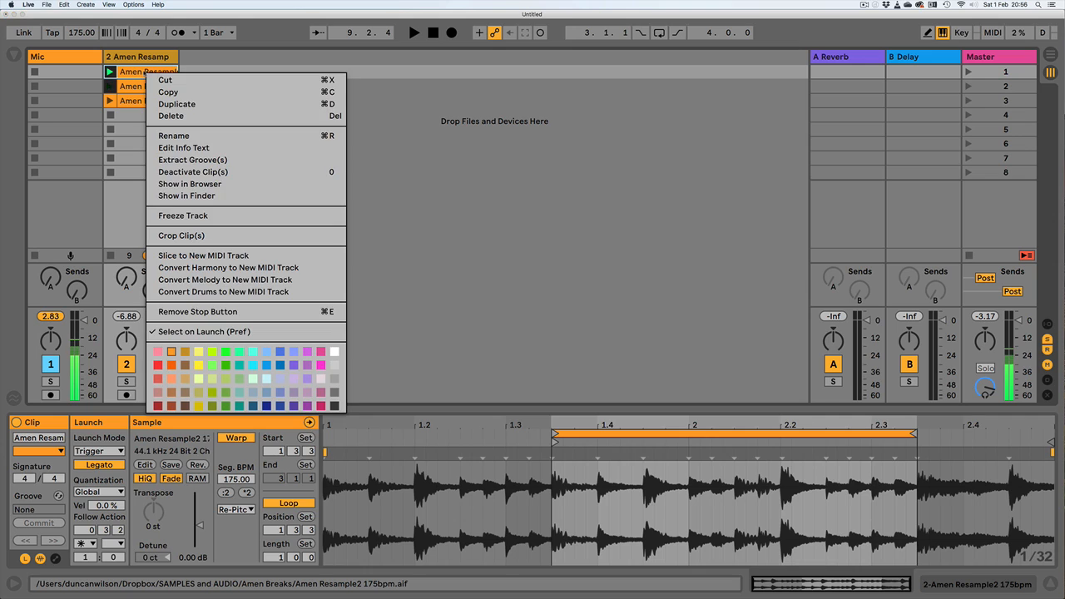
pyautogui.click(322, 365)
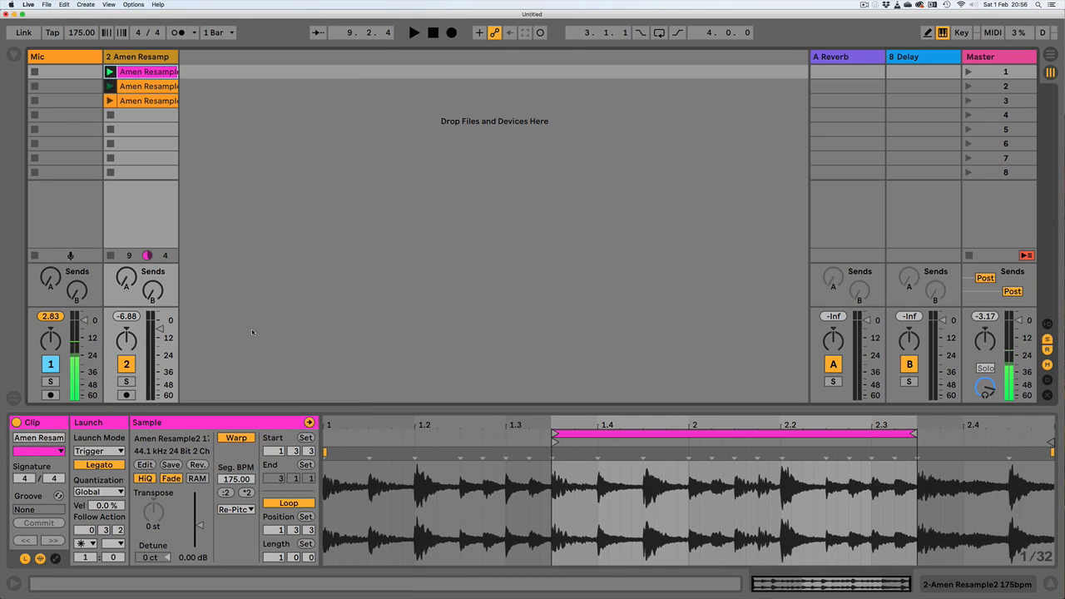
# Examine the start markers and launch settings of the three stacked clips, and step through the empty slots below them
pyautogui.click(143, 88)
pyautogui.click(143, 101)
pyautogui.click(142, 87)
pyautogui.click(142, 100)
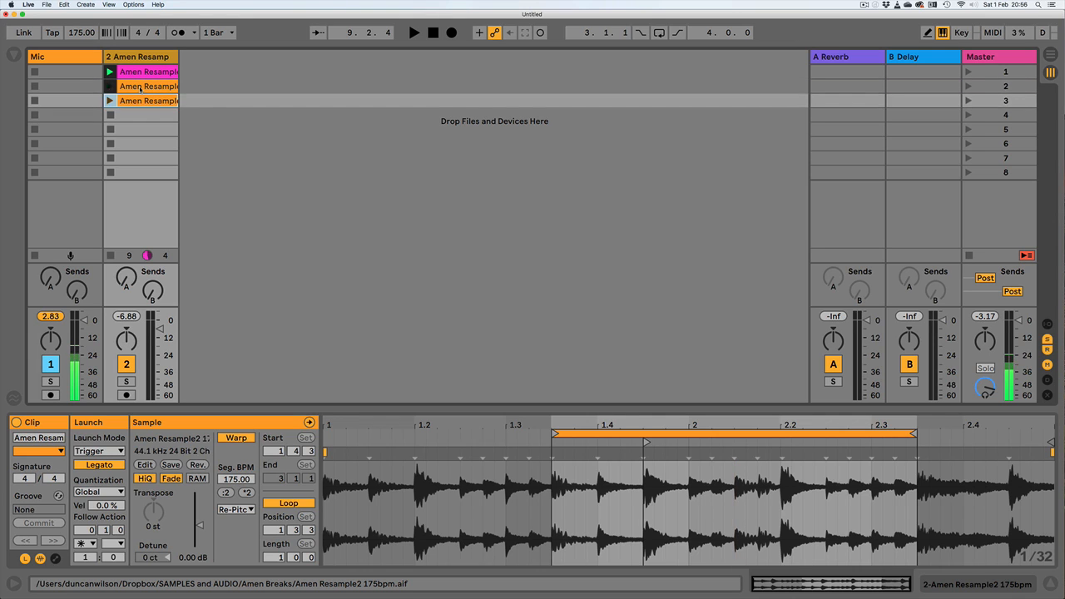
pyautogui.click(140, 87)
pyautogui.click(141, 101)
pyautogui.click(141, 87)
pyautogui.click(142, 101)
pyautogui.click(143, 72)
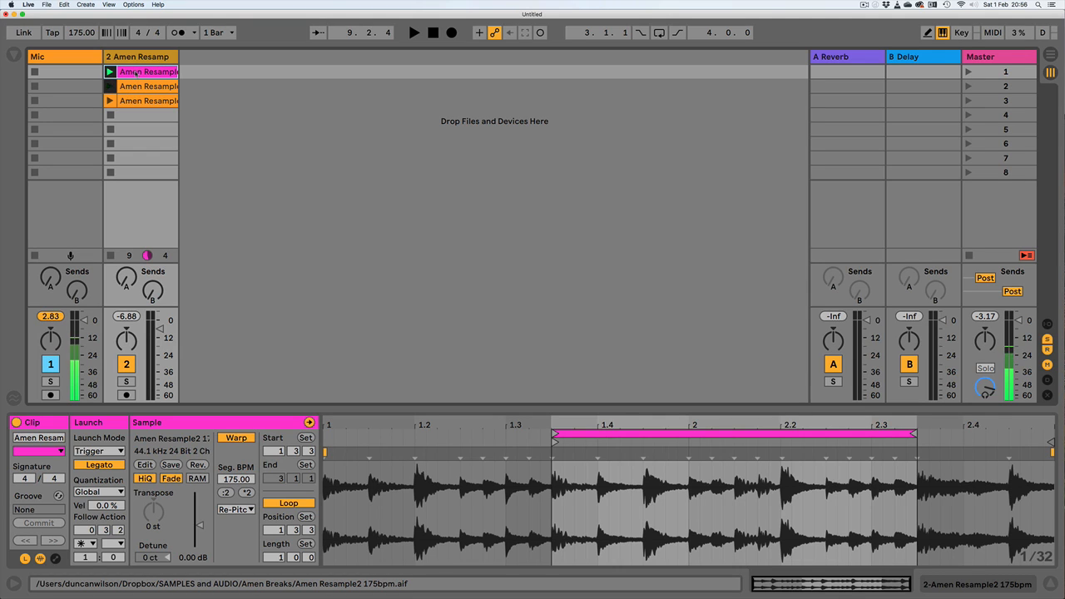
pyautogui.click(130, 86)
pyautogui.click(131, 101)
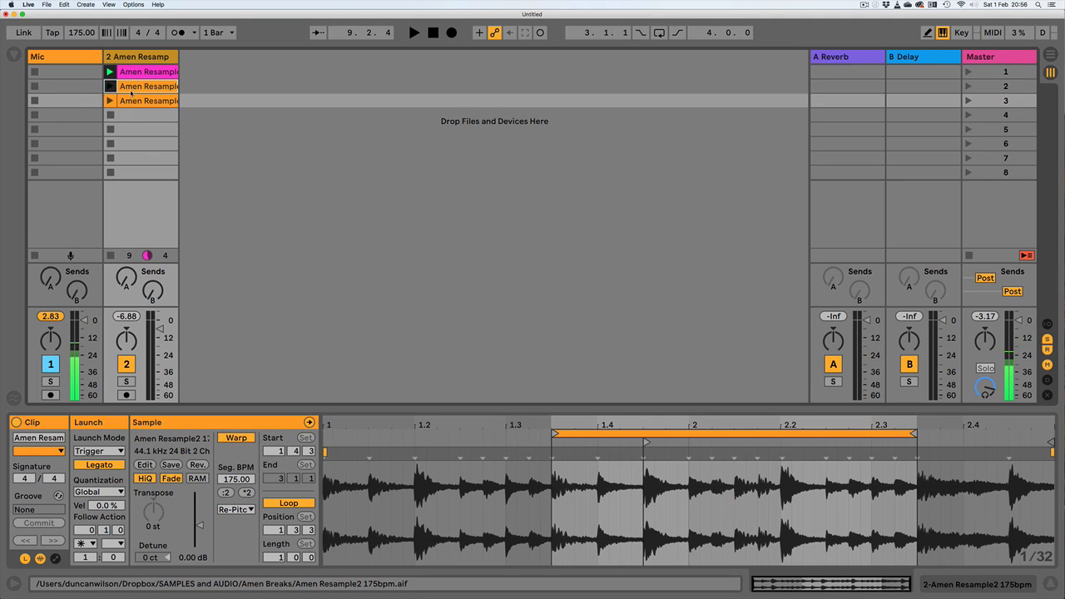
pyautogui.click(130, 86)
pyautogui.click(131, 129)
pyautogui.press('Down')
pyautogui.press('Down')
pyautogui.press('Up')
pyautogui.press('Up')
pyautogui.press('Up')
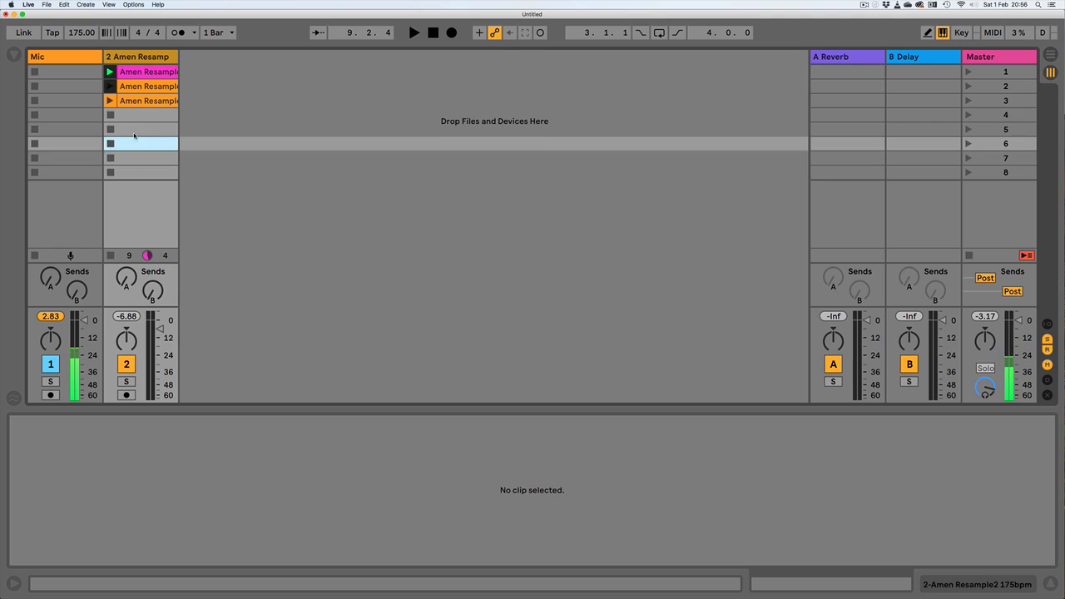
pyautogui.press('Down')
pyautogui.press('Down')
pyautogui.press('Down')
pyautogui.click(140, 73)
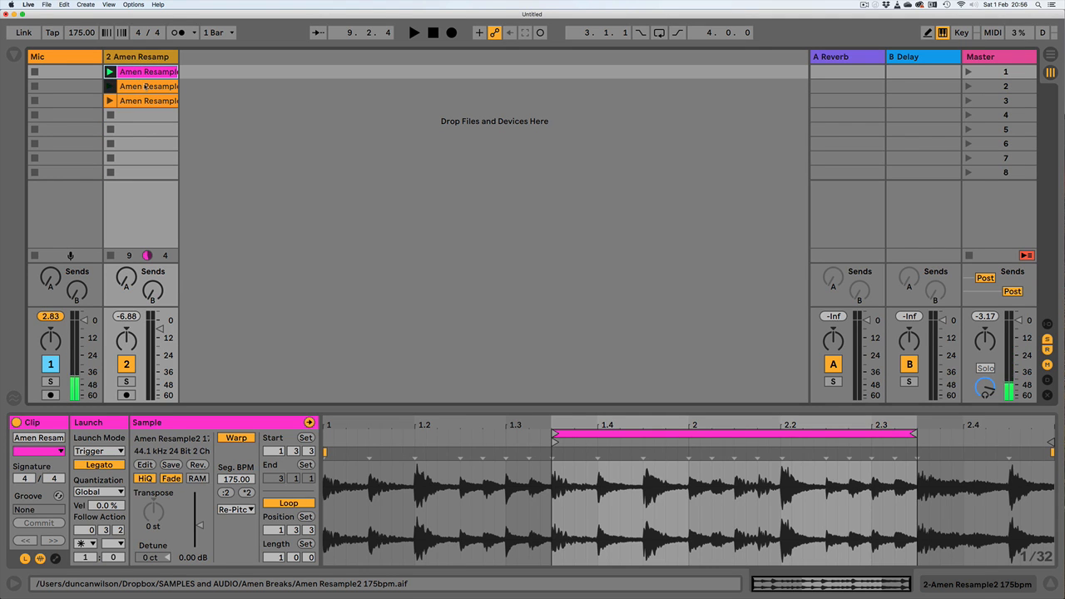
# Reverse the third clip's sample and move its start marker to 2.1.1
pyautogui.click(127, 89)
pyautogui.press('Down')
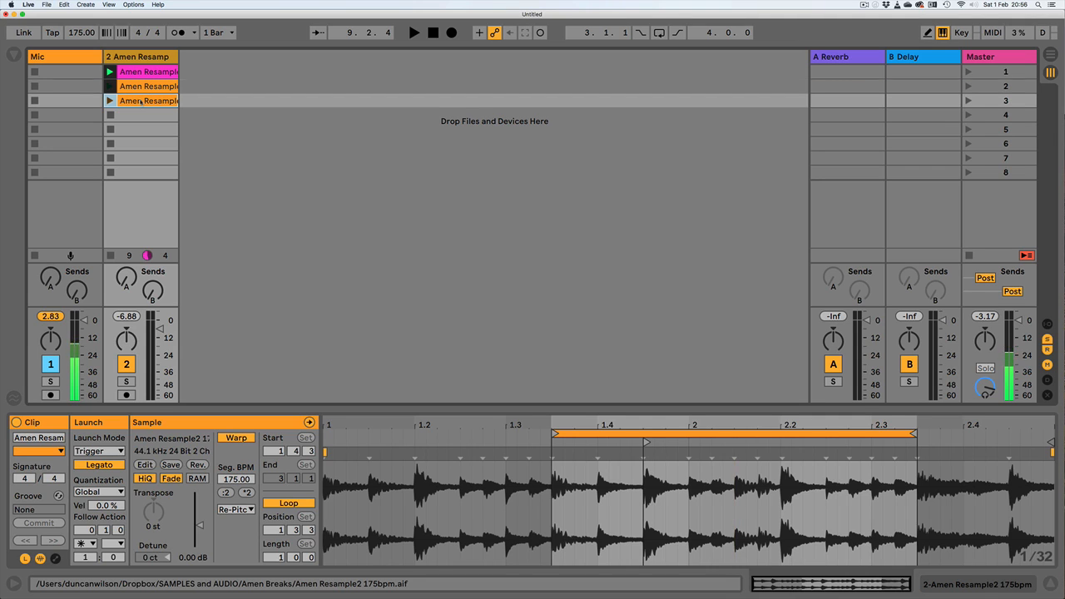
pyautogui.click(195, 467)
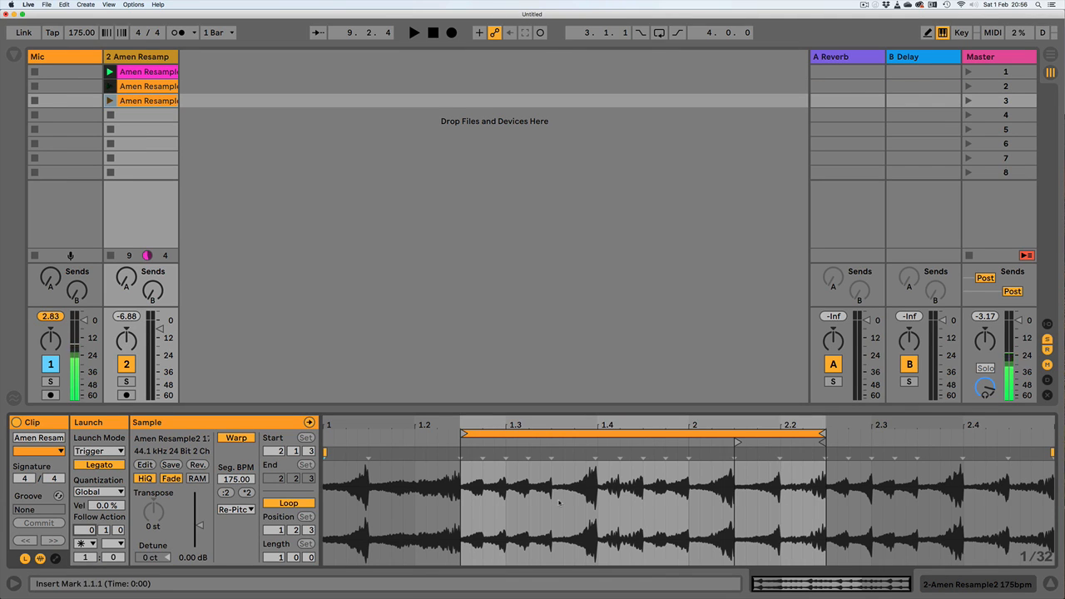
pyautogui.moveTo(736, 442); pyautogui.dragTo(691, 443)
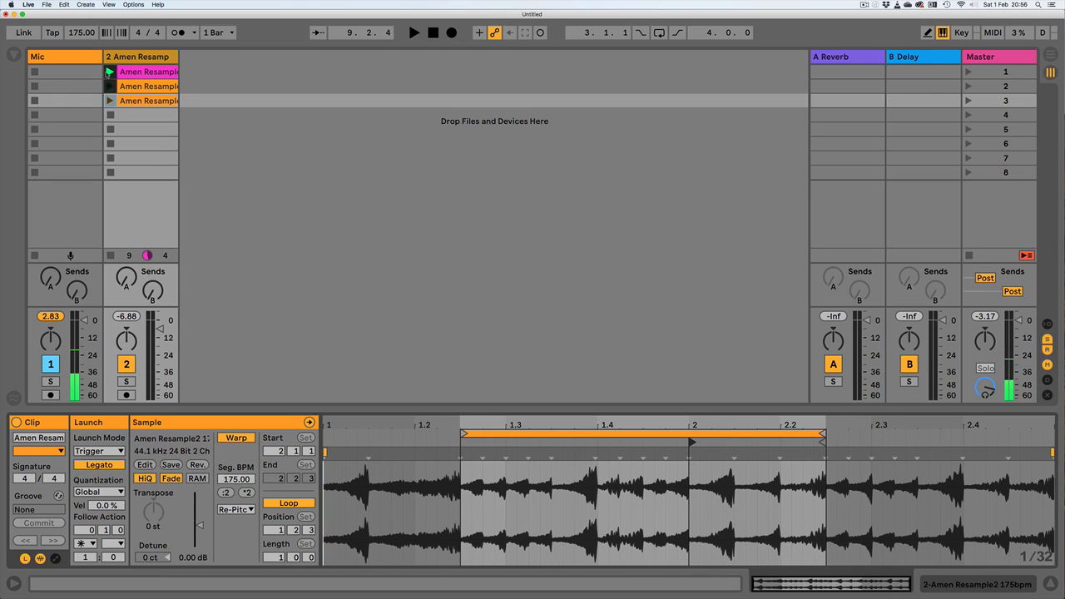
# Audition the sequence from the first clip, set the third clip's follow action time to 0.0.2, and launch the third clip
pyautogui.click(109, 71)
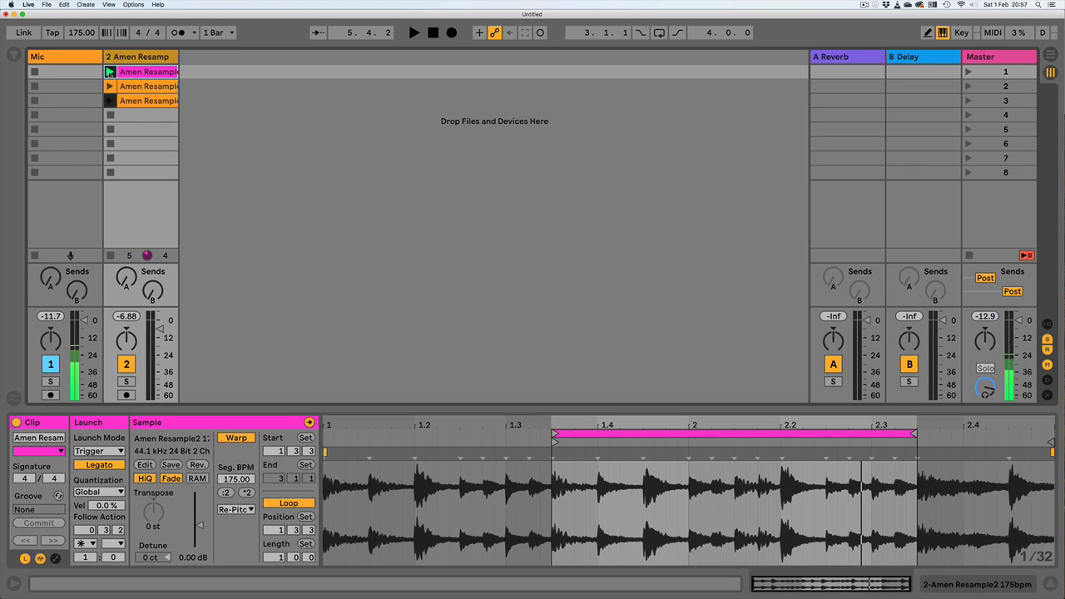
pyautogui.click(109, 73)
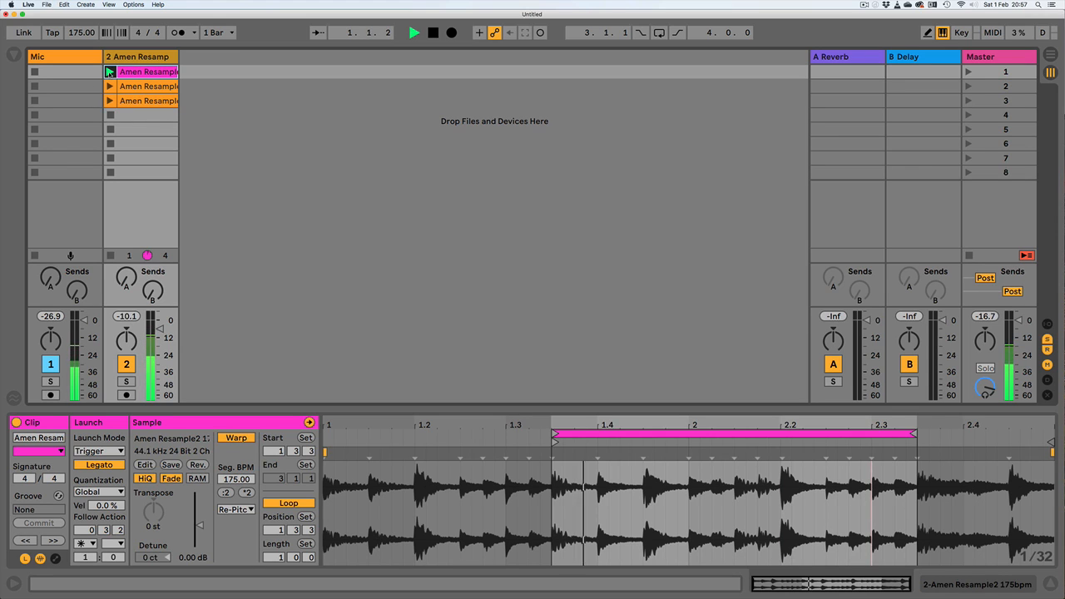
pyautogui.click(134, 103)
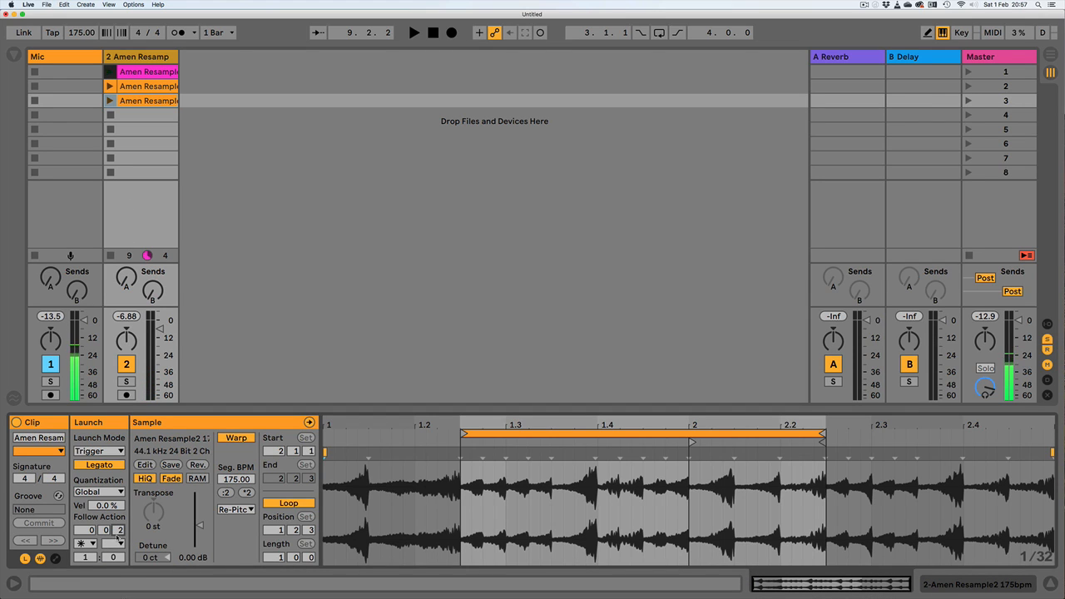
pyautogui.click(110, 100)
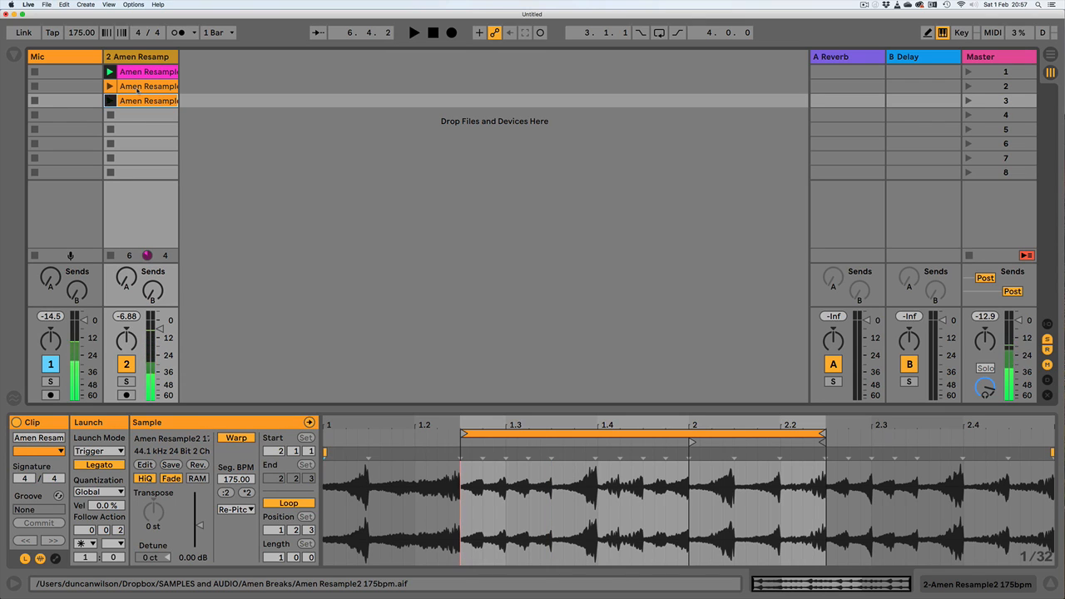
# Duplicate the second clip into the fourth slot and double the copy's segment BPM to 350
pyautogui.moveTo(138, 91); pyautogui.dragTo(139, 117)
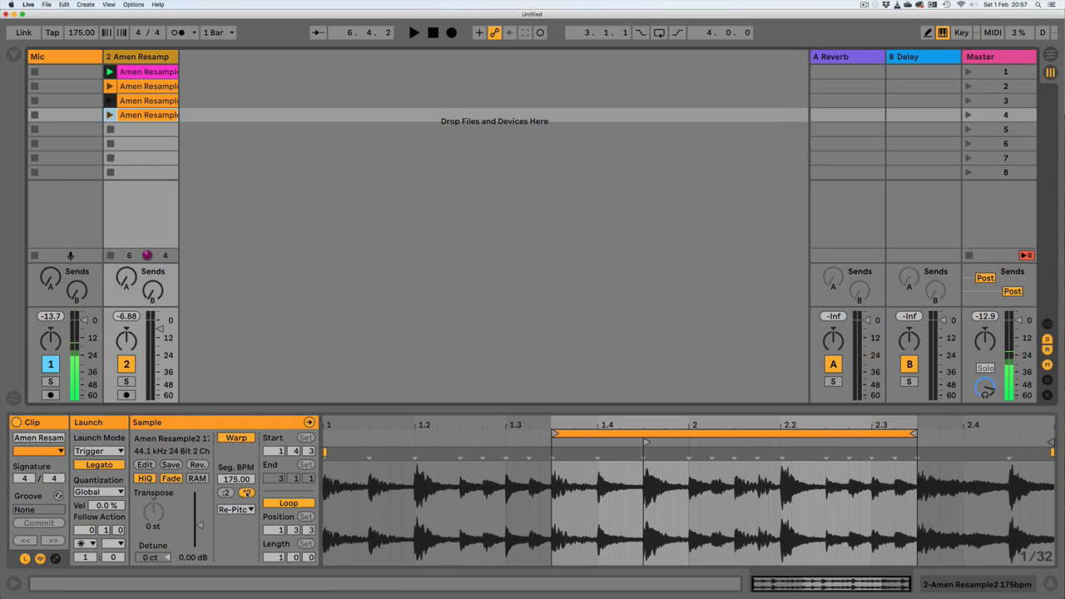
pyautogui.click(246, 492)
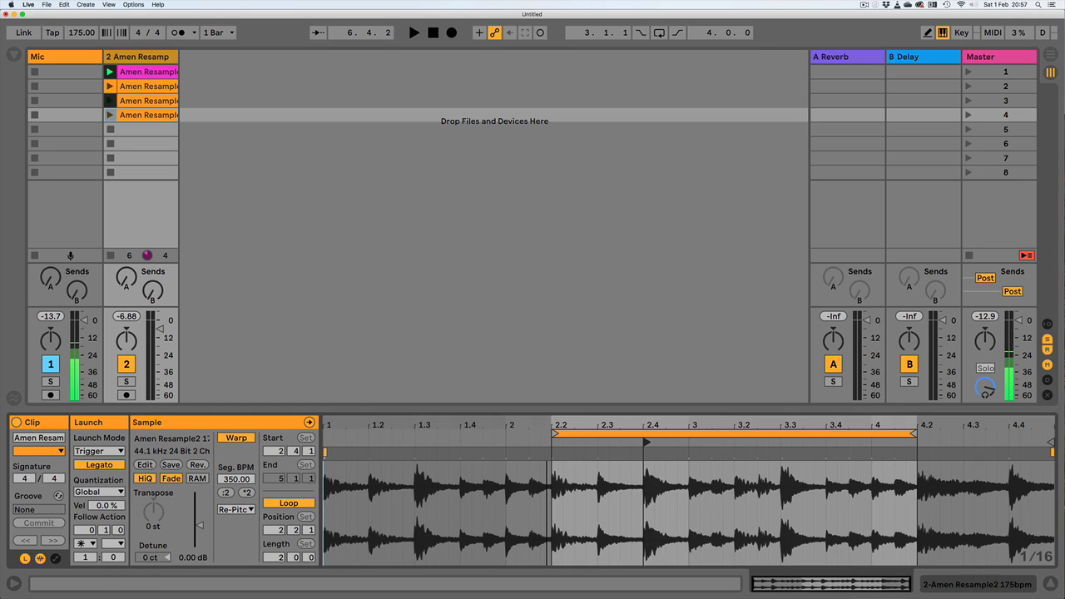
# Set the fourth clip's warp mode to Texture with a grain size of 42.78, and launch it
pyautogui.click(234, 509)
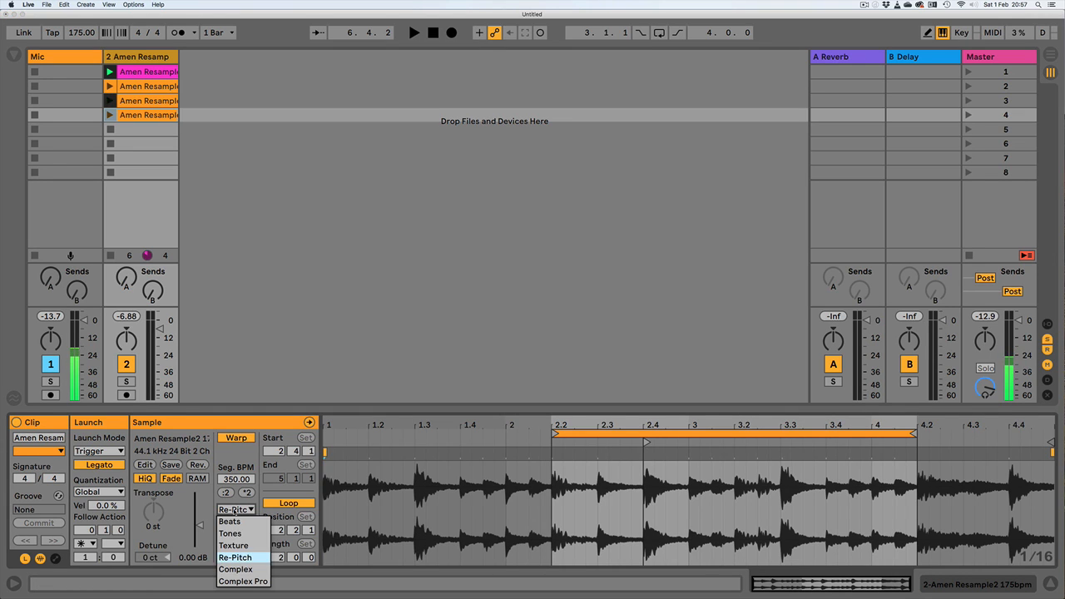
pyautogui.click(239, 546)
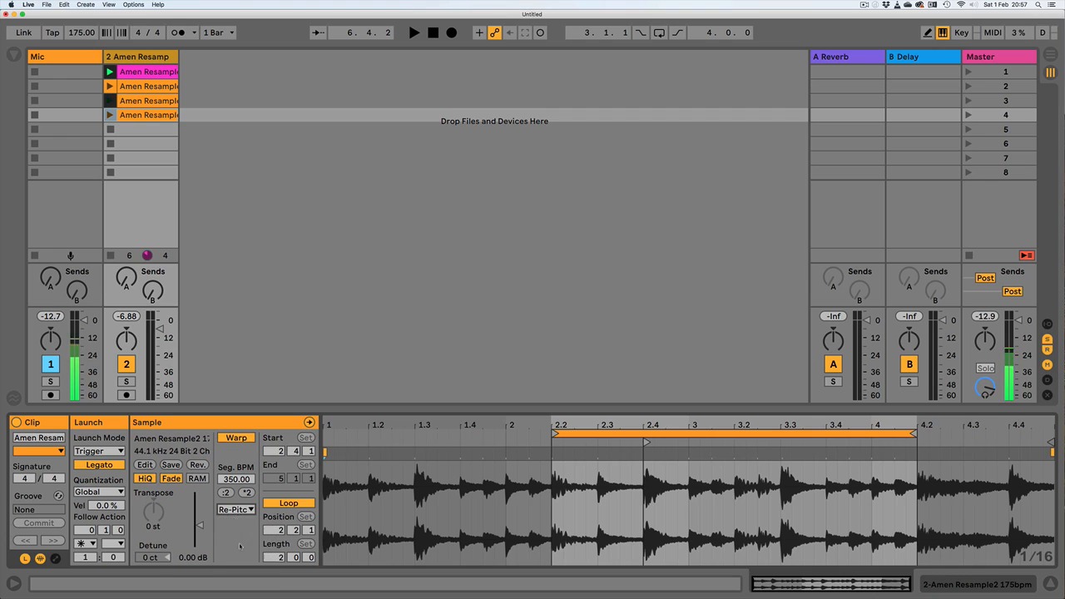
pyautogui.moveTo(232, 559); pyautogui.dragTo(232, 591)
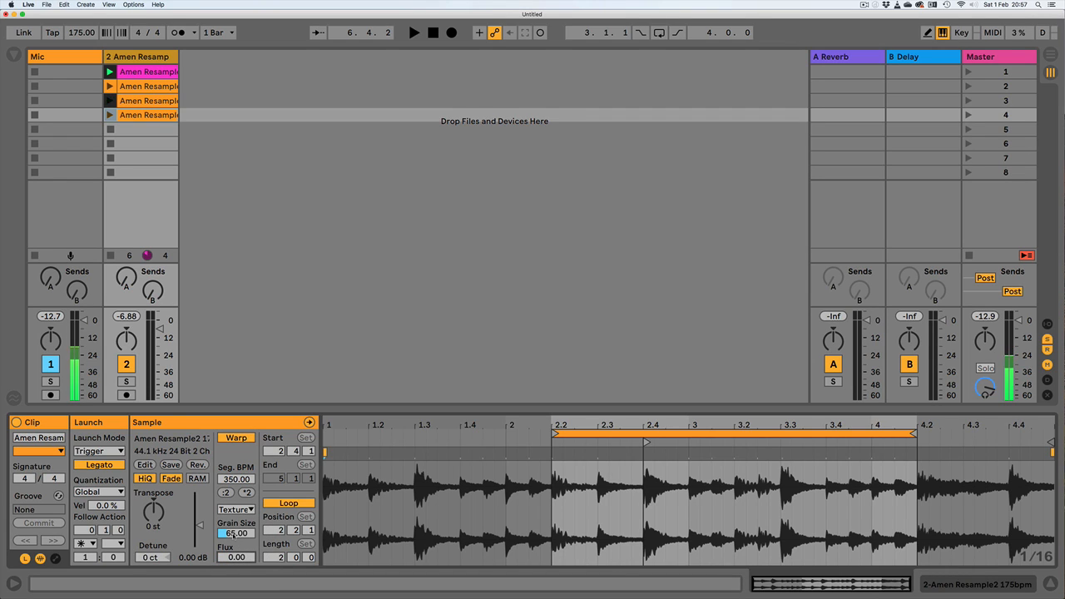
pyautogui.moveTo(233, 535); pyautogui.dragTo(233, 550)
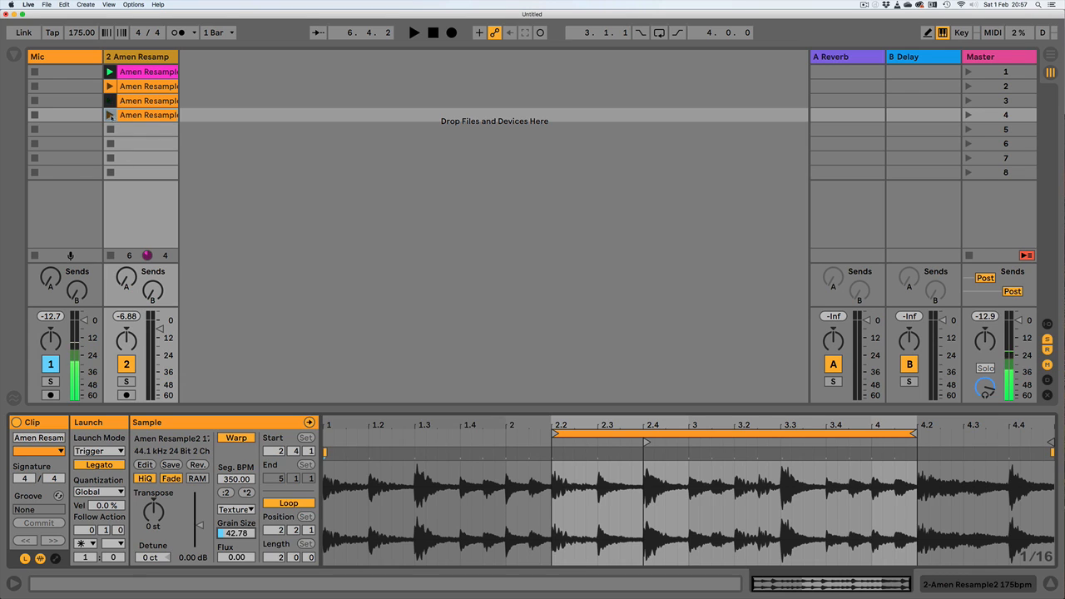
pyautogui.click(110, 115)
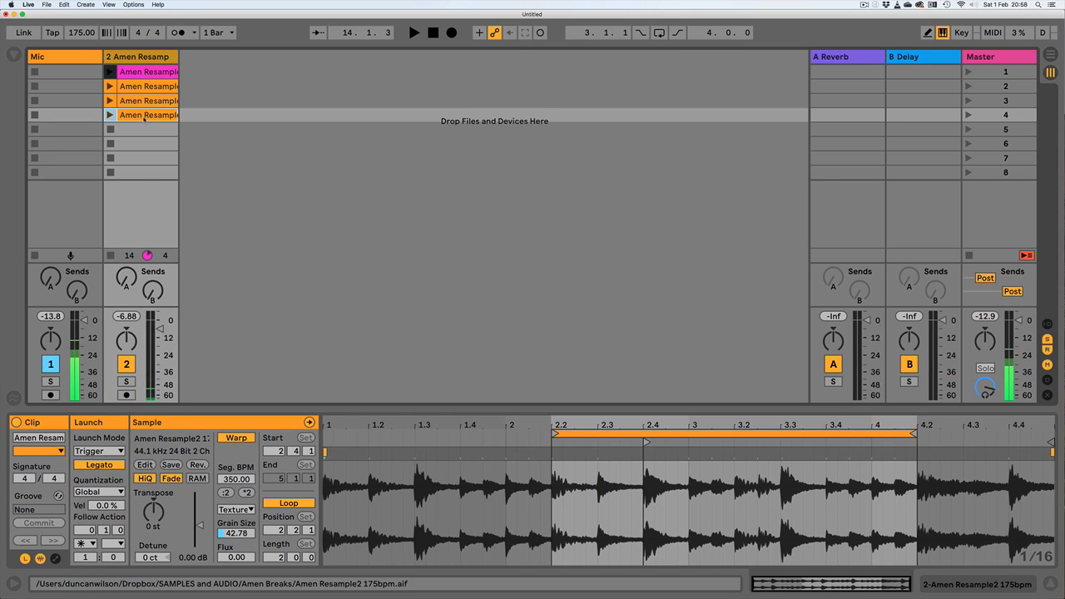
# Duplicate the fourth clip into the sixth slot, launch the copy, and loop only its hit from 2.4.1 to 3.1.1
pyautogui.moveTo(145, 117); pyautogui.dragTo(133, 145)
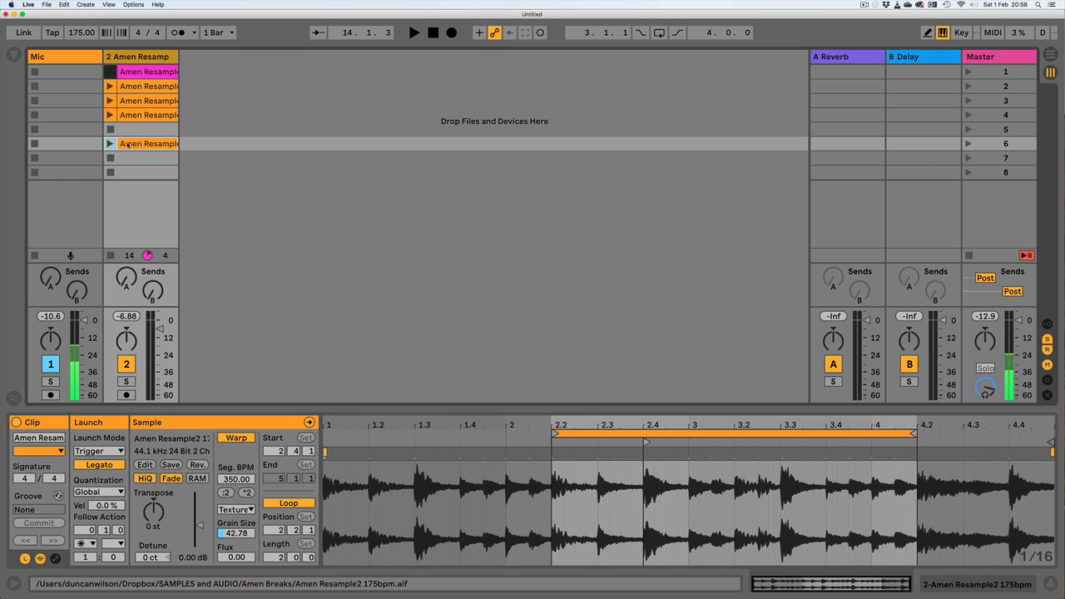
pyautogui.click(110, 143)
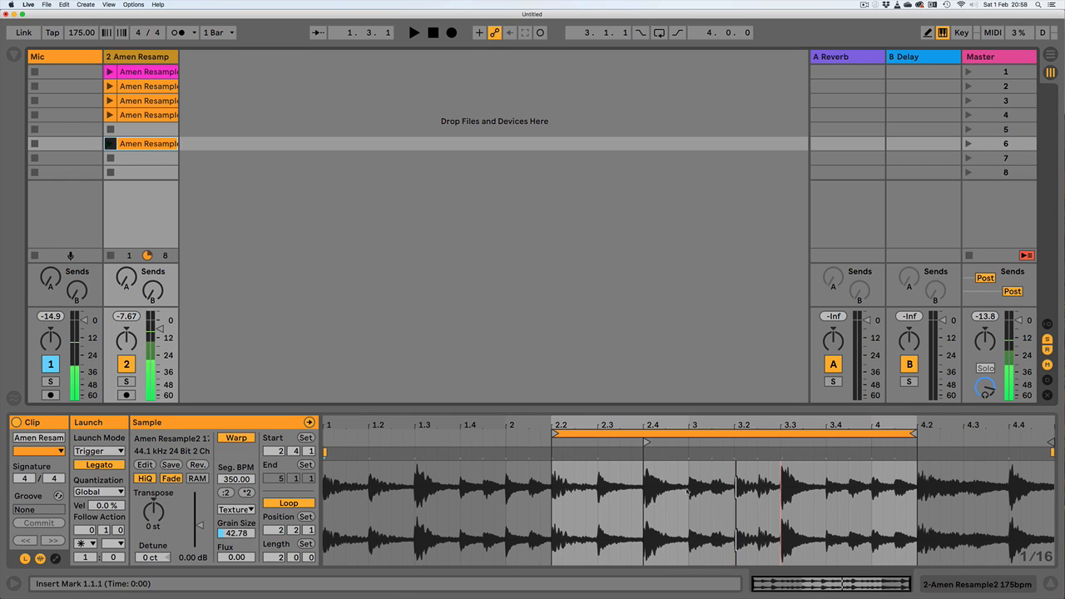
pyautogui.moveTo(643, 491); pyautogui.dragTo(688, 491)
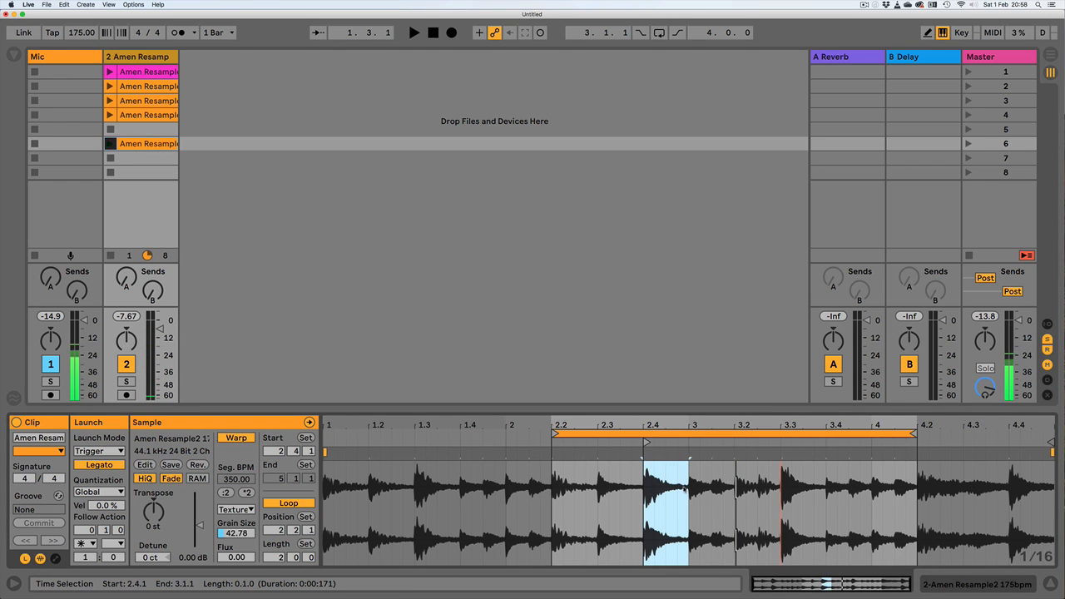
pyautogui.press('super+l')
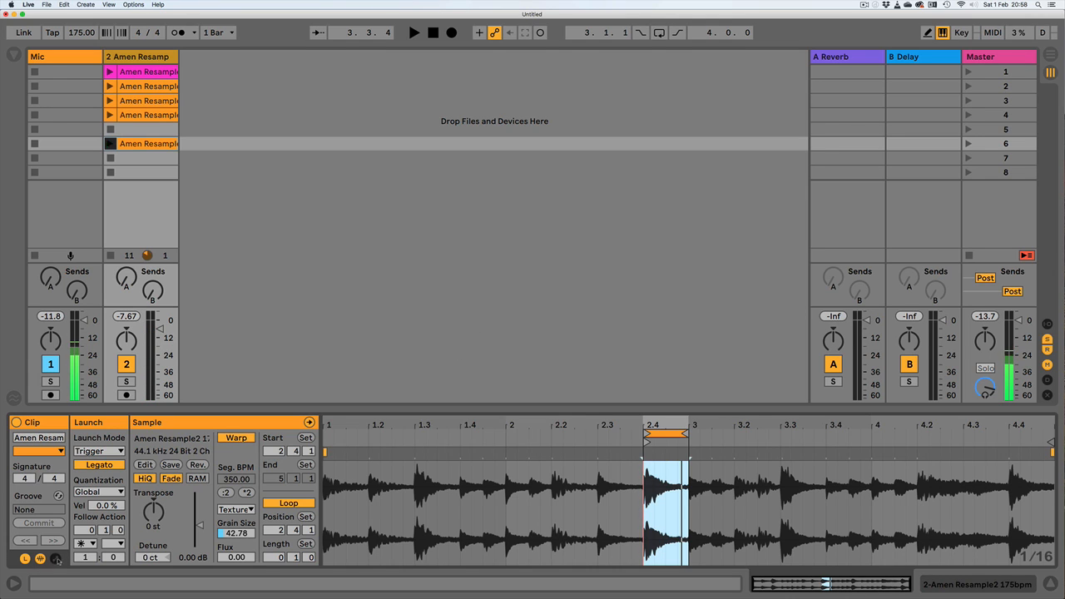
# Show the sixth clip's envelopes and choose its Grain Size envelope for editing
pyautogui.click(55, 558)
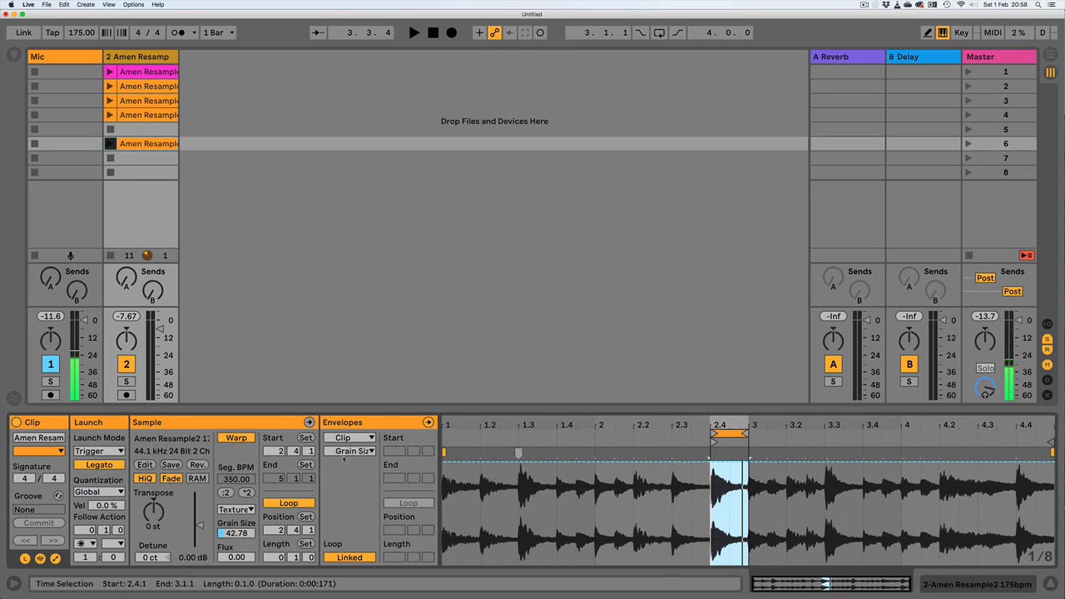
pyautogui.click(362, 438)
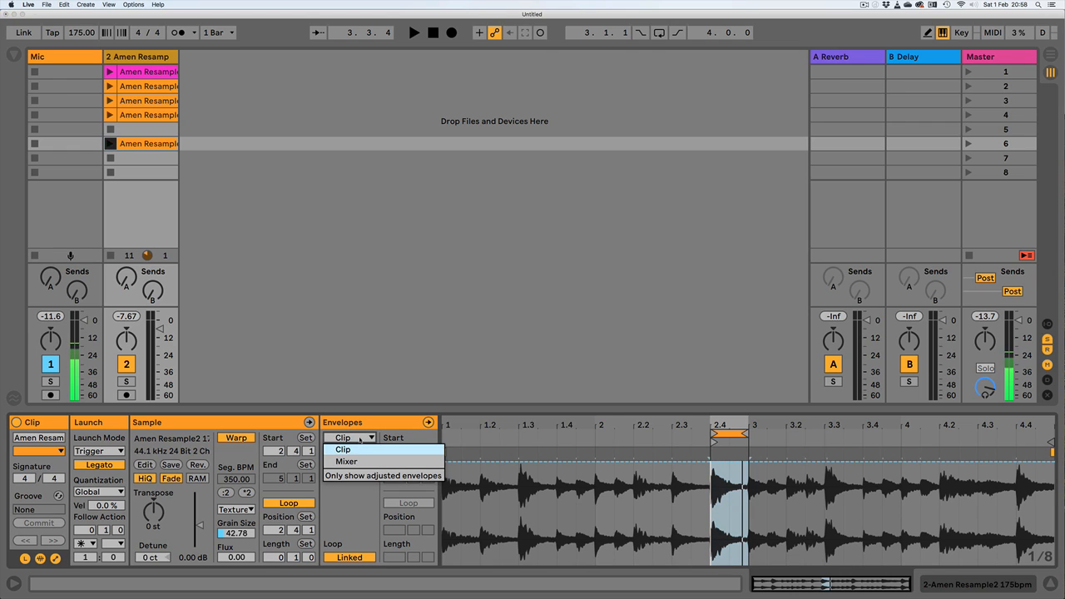
pyautogui.click(355, 450)
pyautogui.click(351, 451)
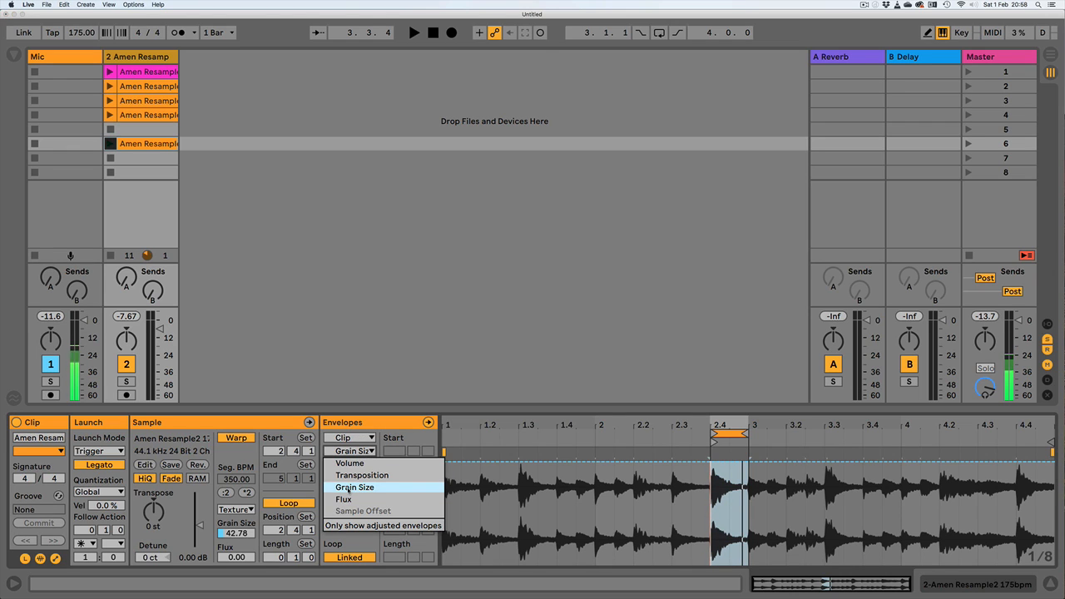
pyautogui.click(348, 488)
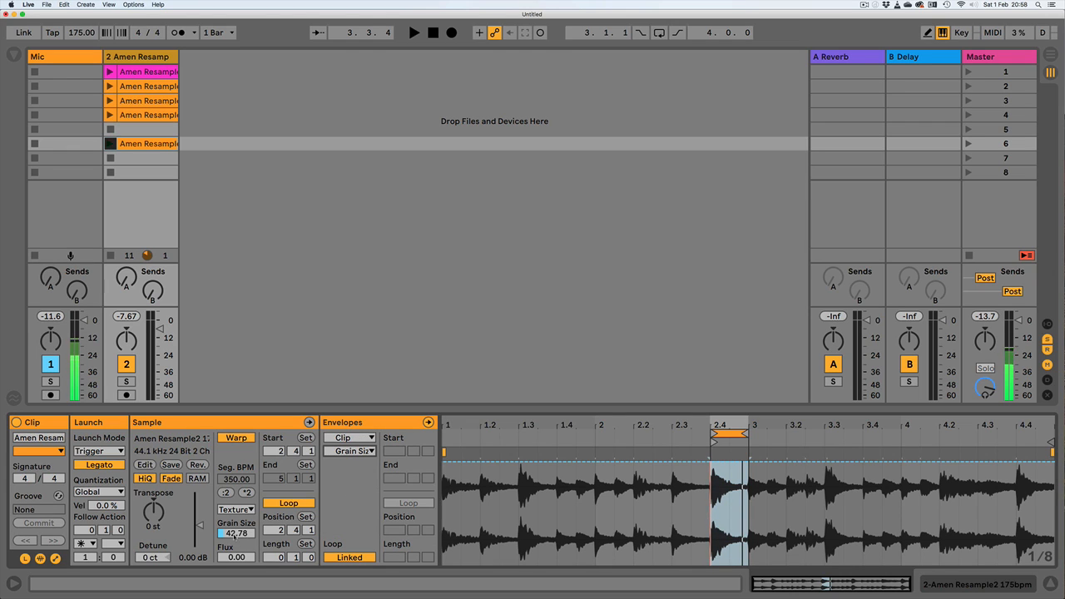
# Set the sixth clip's grain size to 18.31
pyautogui.moveTo(234, 537); pyautogui.dragTo(234, 507)
pyautogui.moveTo(234, 557); pyautogui.dragTo(233, 558)
pyautogui.moveTo(235, 534); pyautogui.dragTo(235, 545)
pyautogui.moveTo(155, 514)
pyautogui.mouseDown()
pyautogui.moveTo(155, 501)
pyautogui.moveTo(155, 513)
pyautogui.mouseUp()
pyautogui.moveTo(237, 533)
pyautogui.mouseDown()
pyautogui.moveTo(241, 596)
pyautogui.moveTo(238, 546)
pyautogui.mouseUp()
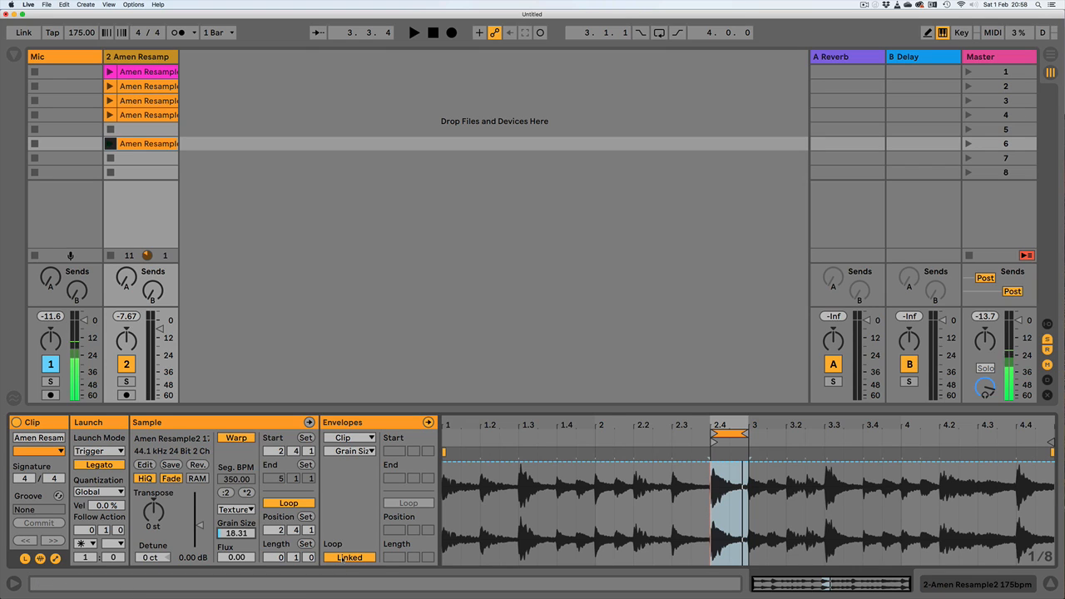
# Unlink the Grain Size envelope from the clip loop and insert a sine shape over the range 2.4.1 to 3.1.1
pyautogui.click(343, 557)
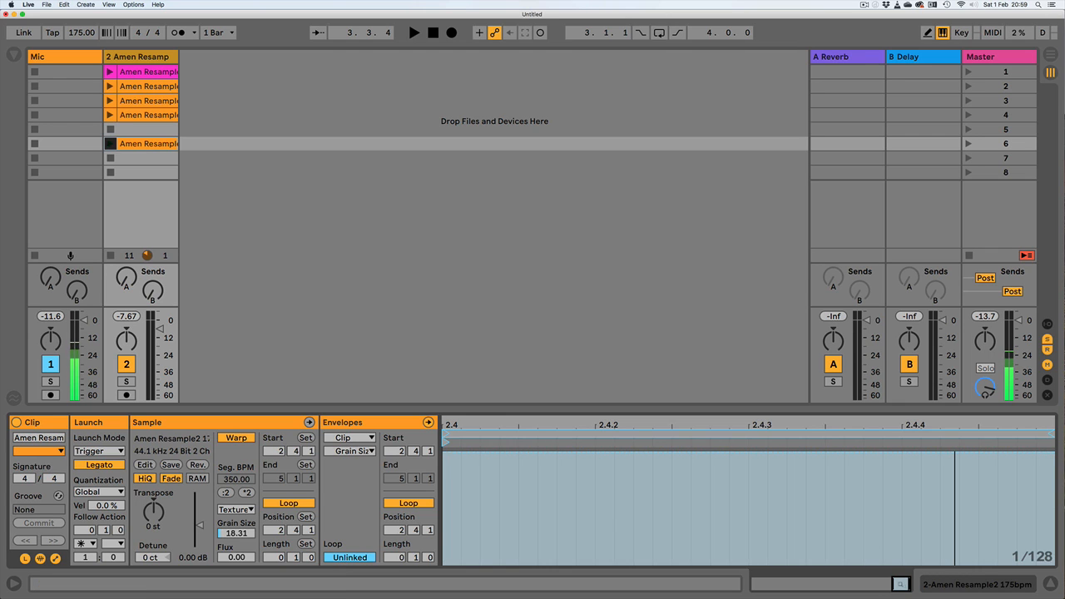
pyautogui.moveTo(893, 584); pyautogui.dragTo(754, 584)
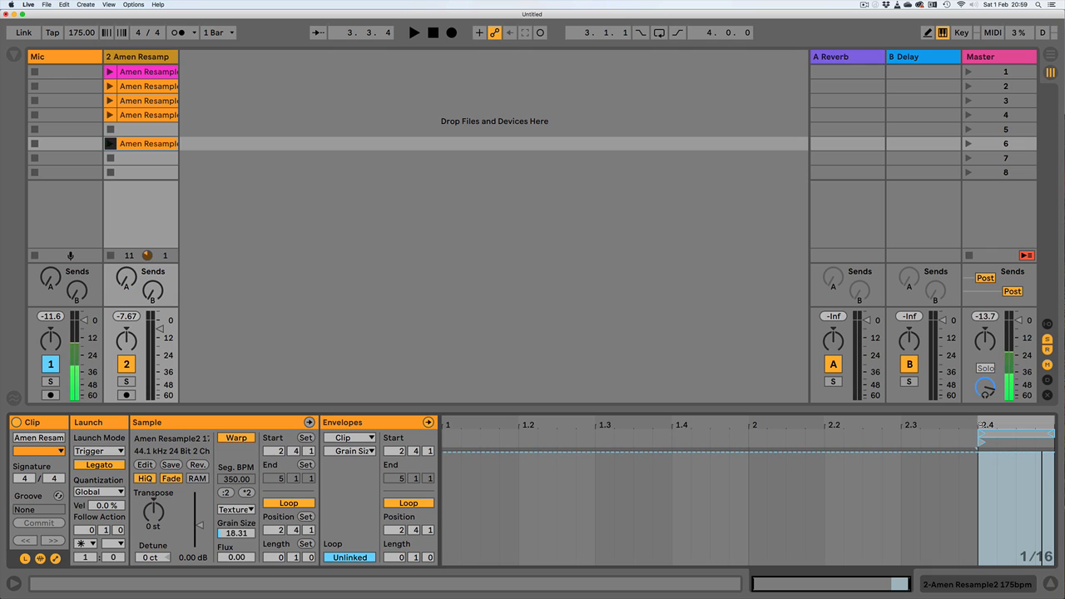
pyautogui.moveTo(982, 425); pyautogui.dragTo(783, 476)
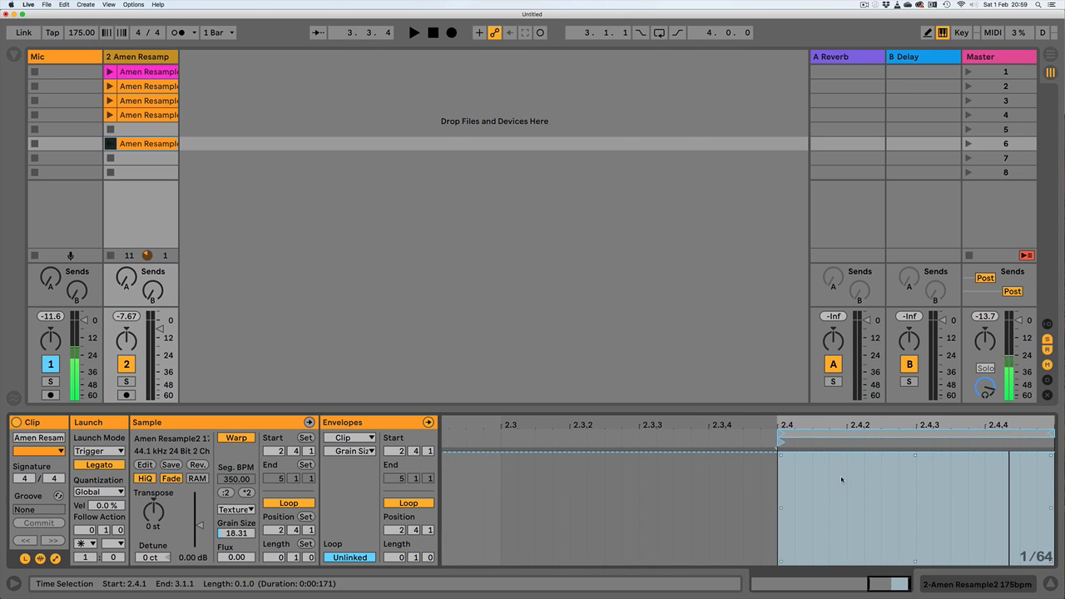
pyautogui.rightClick(841, 479)
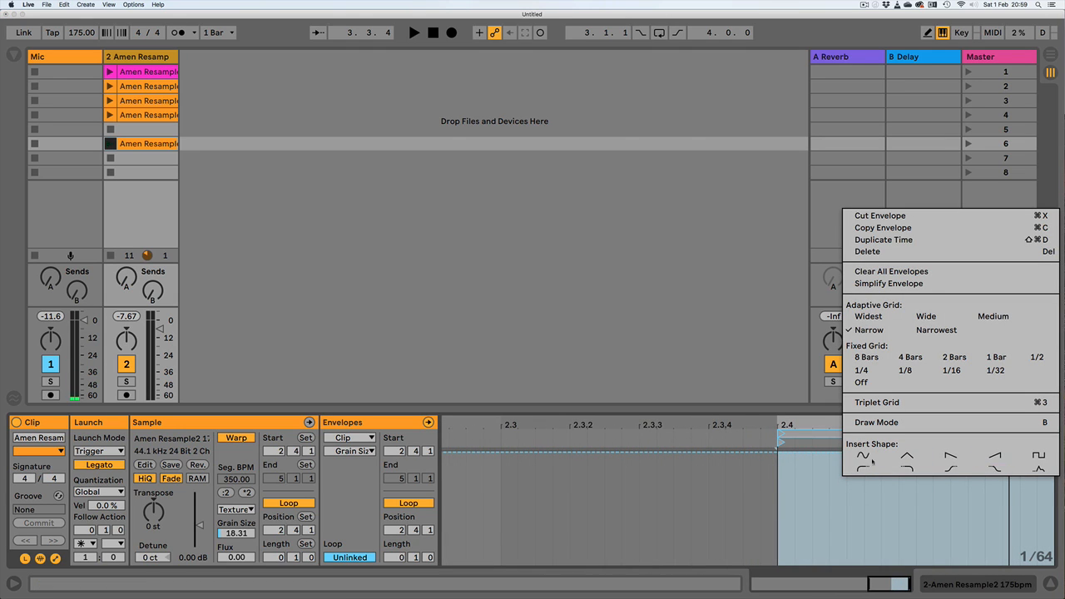
pyautogui.click(865, 459)
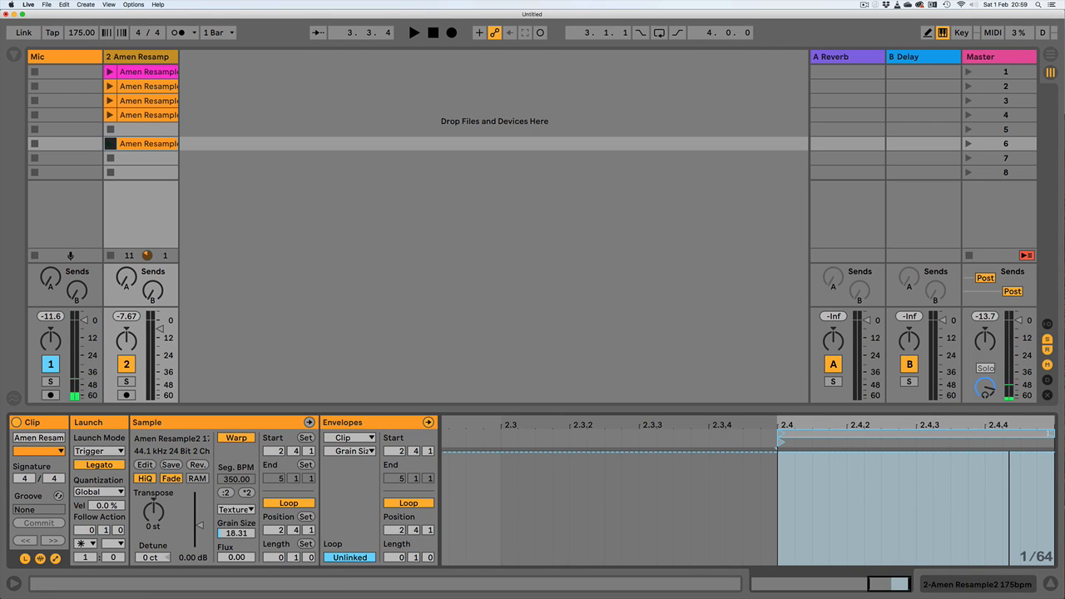
# Set the sixth clip's unlinked Grain Size envelope loop length to 8 bars
pyautogui.moveTo(1051, 434); pyautogui.dragTo(1064, 431)
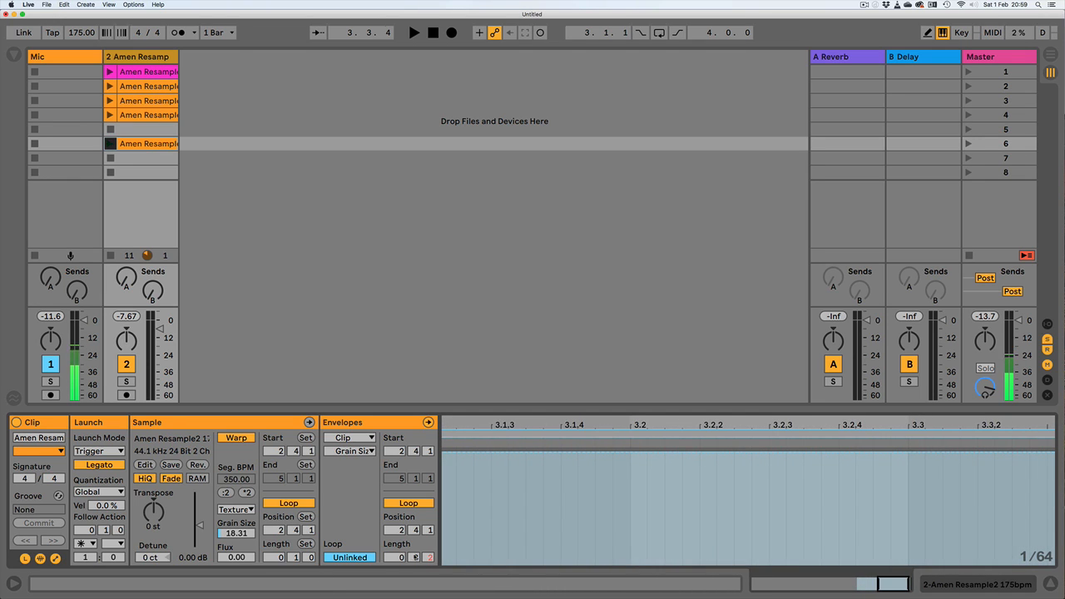
pyautogui.moveTo(415, 558); pyautogui.dragTo(415, 549)
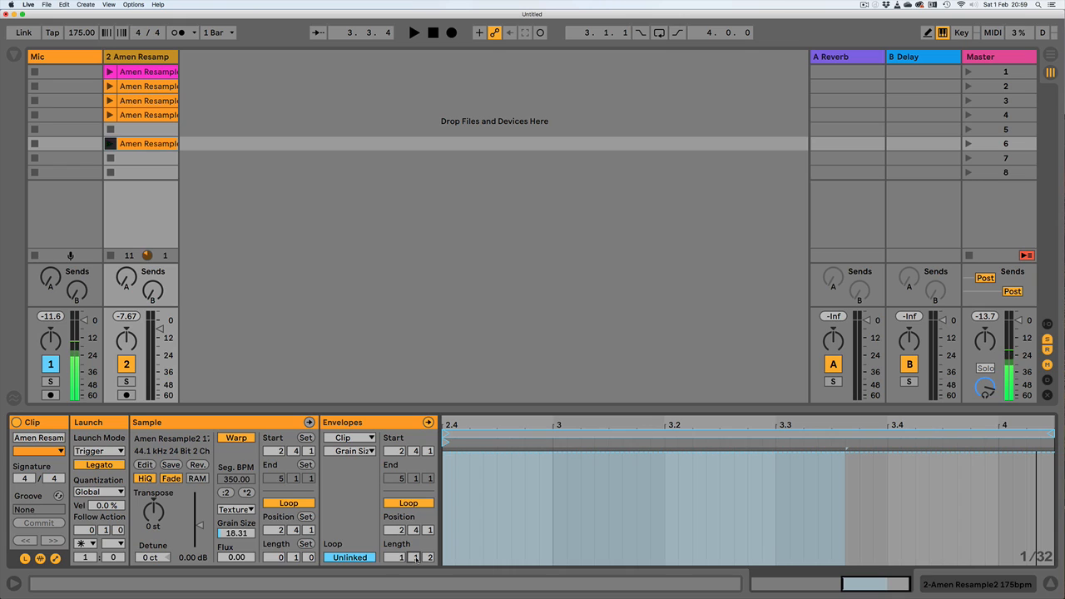
pyautogui.press('Return')
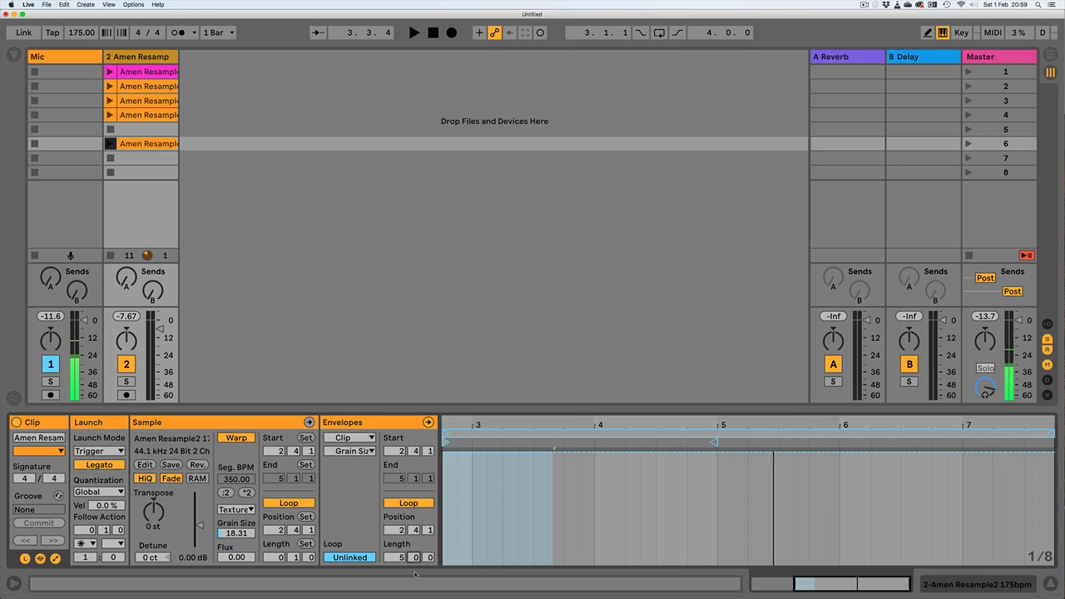
pyautogui.write('16')
pyautogui.press('Return')
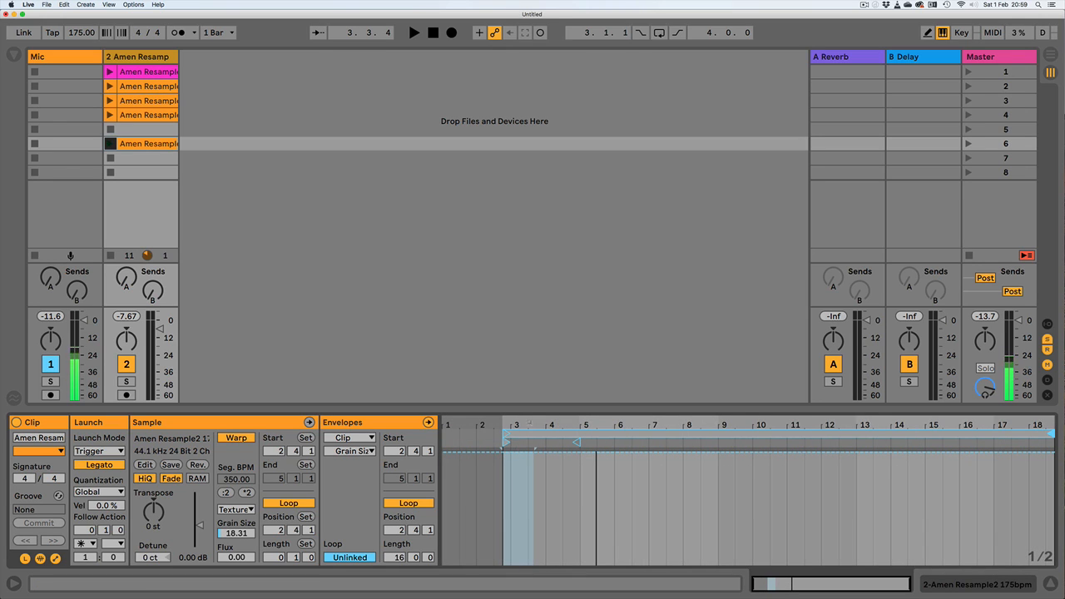
pyautogui.moveTo(530, 423); pyautogui.dragTo(495, 447)
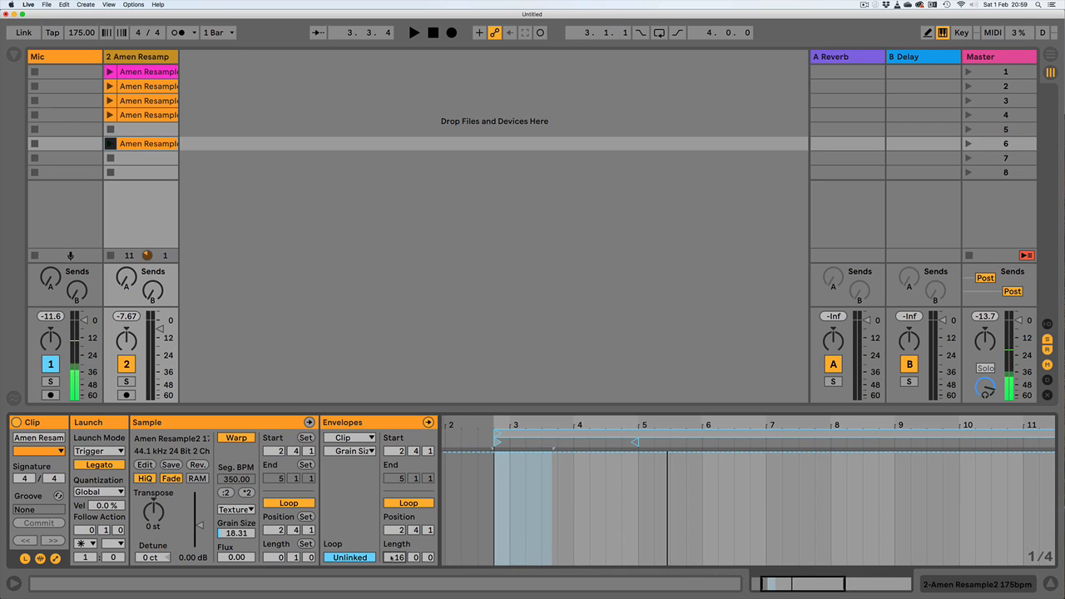
pyautogui.moveTo(392, 558); pyautogui.dragTo(389, 558)
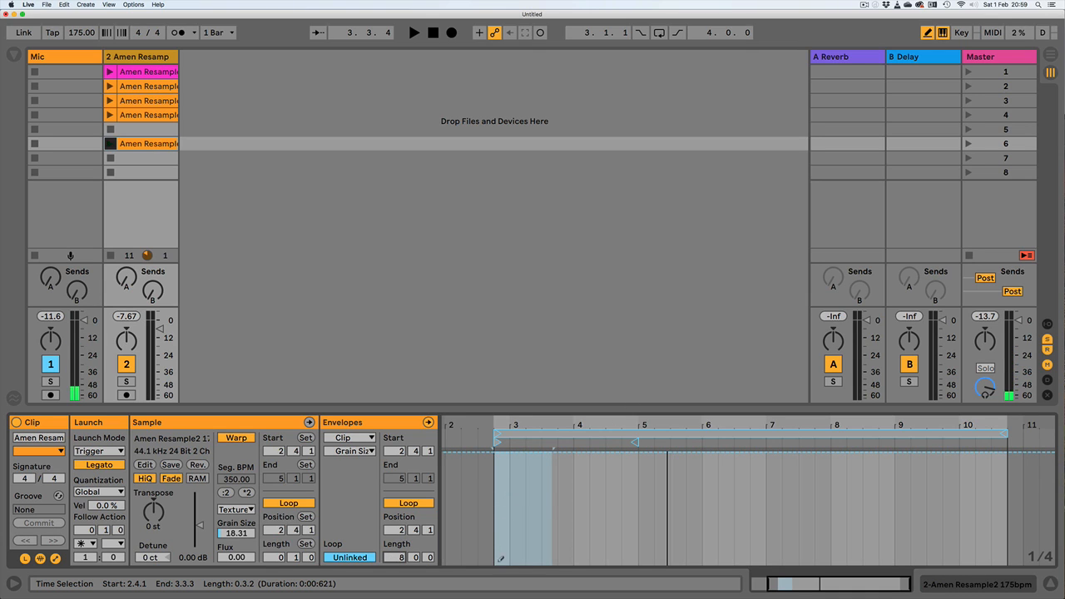
# Draw irregular, mostly low stepped values in the Grain Size envelope across its full 8-bar loop in Draw mode
pyautogui.moveTo(501, 559)
pyautogui.mouseDown()
pyautogui.moveTo(612, 547)
pyautogui.moveTo(669, 526)
pyautogui.moveTo(753, 546)
pyautogui.moveTo(932, 540)
pyautogui.moveTo(1003, 553)
pyautogui.mouseUp()
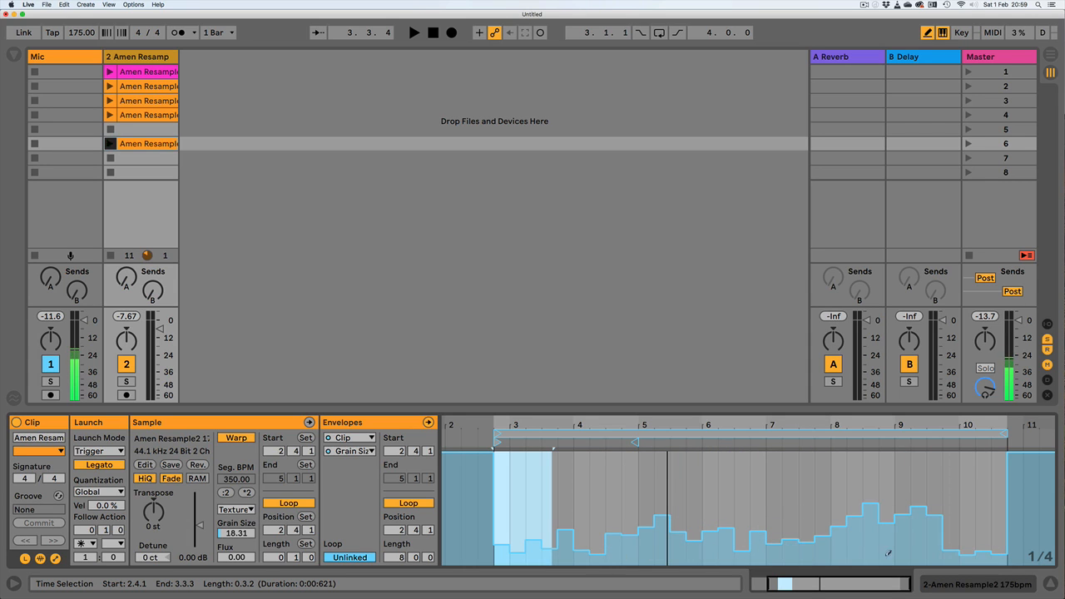
pyautogui.moveTo(887, 554); pyautogui.dragTo(637, 554)
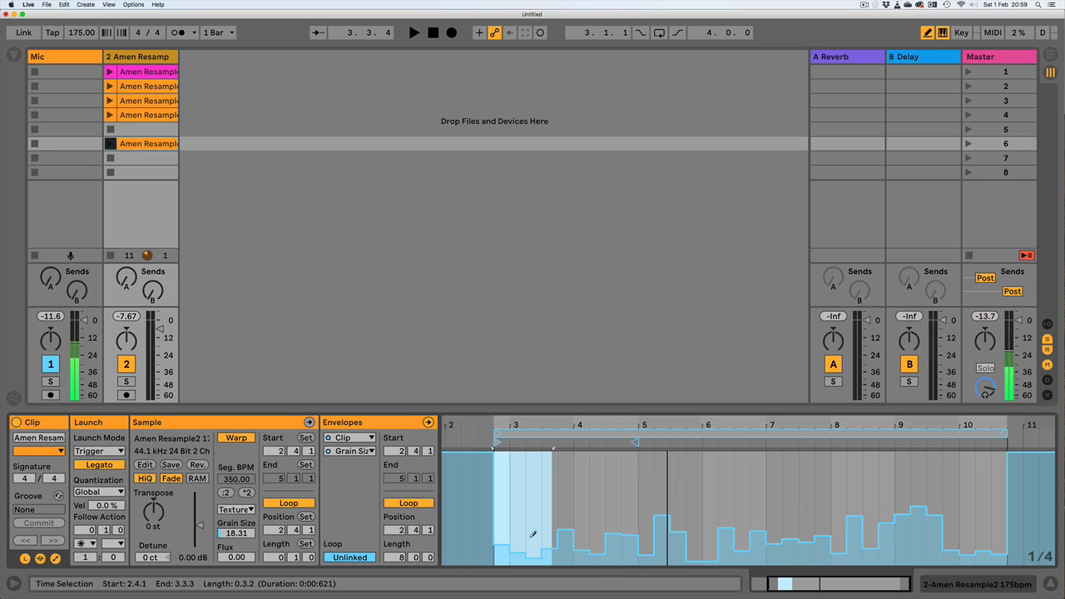
pyautogui.moveTo(533, 534)
pyautogui.mouseDown()
pyautogui.moveTo(504, 555)
pyautogui.moveTo(519, 533)
pyautogui.moveTo(660, 549)
pyautogui.mouseUp()
pyautogui.moveTo(601, 530); pyautogui.dragTo(576, 524)
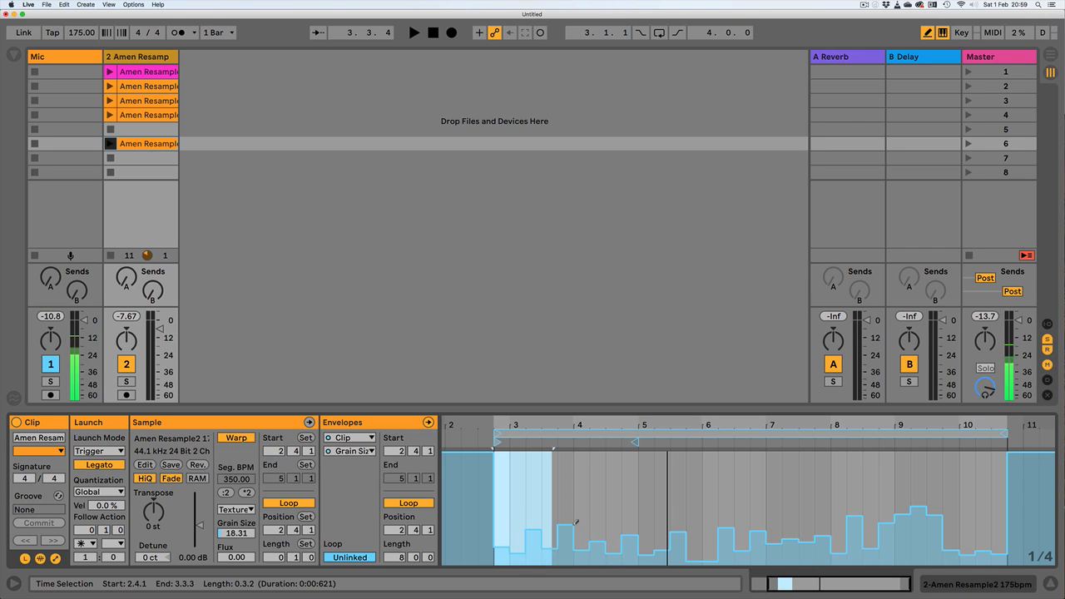
pyautogui.moveTo(797, 554); pyautogui.dragTo(703, 553)
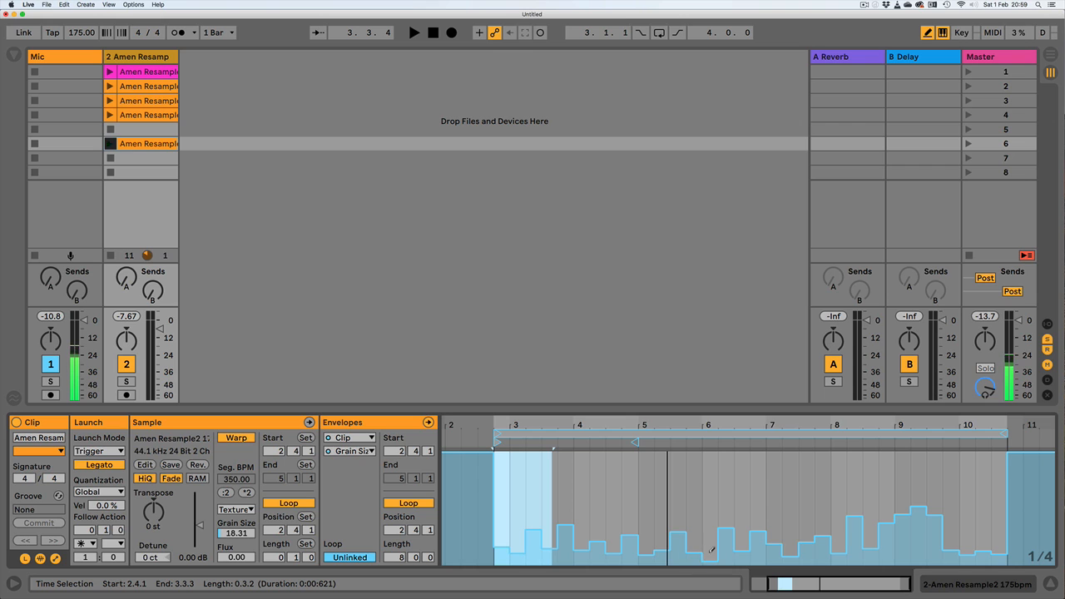
# Inspect the sixth clip's waveform around the 2.4.1 to 3.1.1 loop and return to its envelopes
pyautogui.click(55, 558)
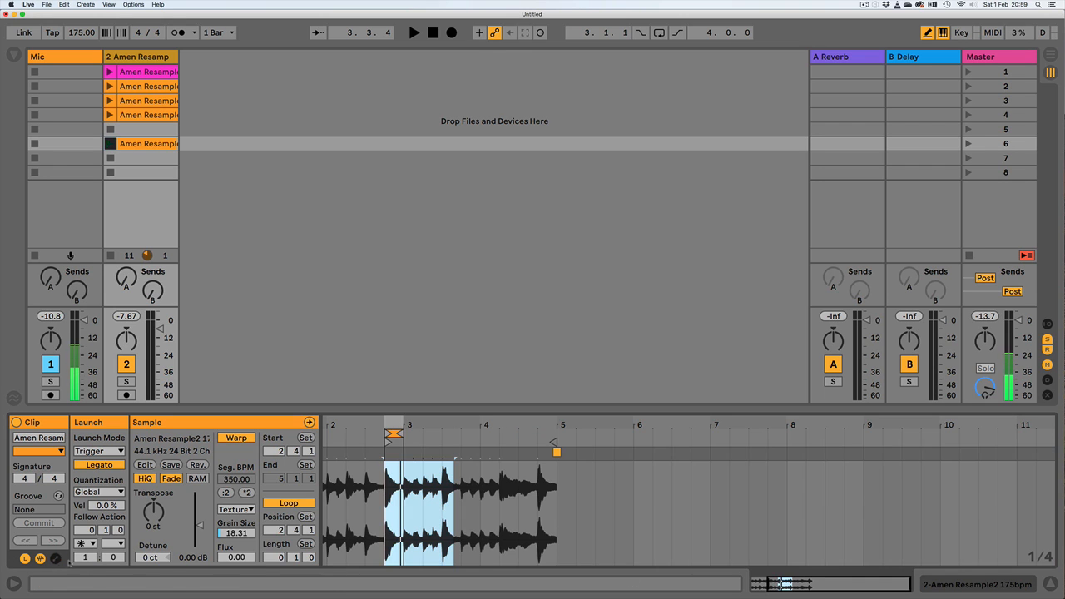
pyautogui.press('z')
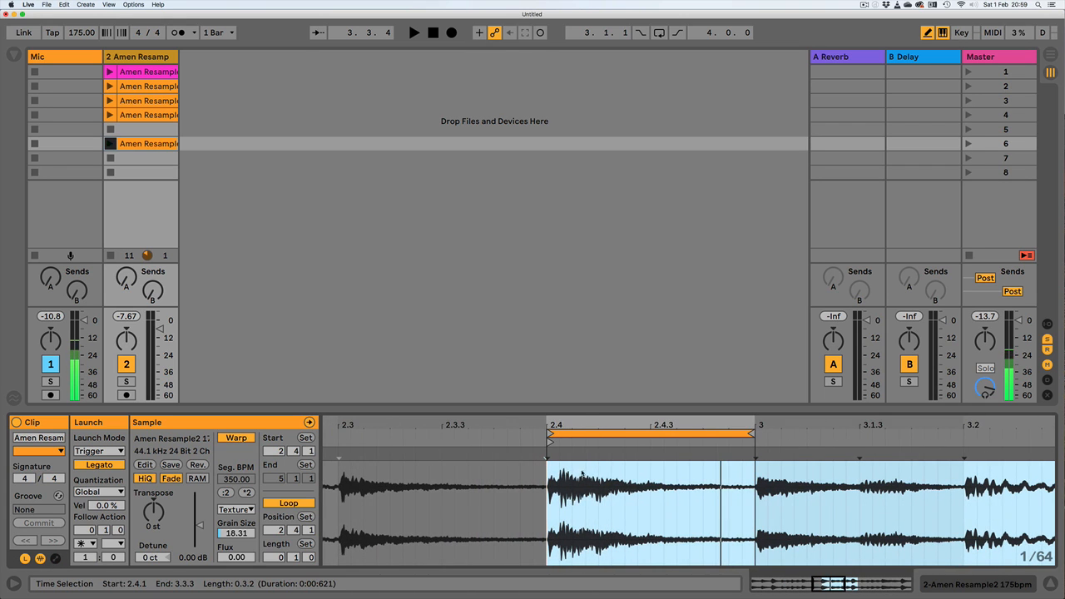
pyautogui.click(55, 559)
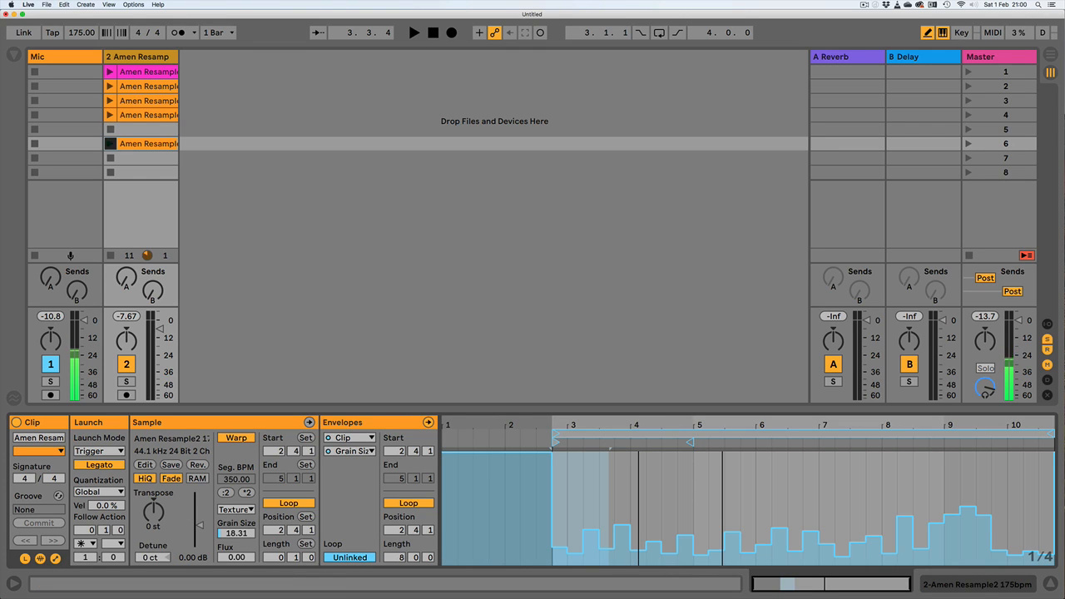
# Redraw lower steps around bars 9 and 10 of the Grain Size envelope and launch the sixth clip
pyautogui.moveTo(969, 546); pyautogui.dragTo(950, 550)
pyautogui.click(988, 550)
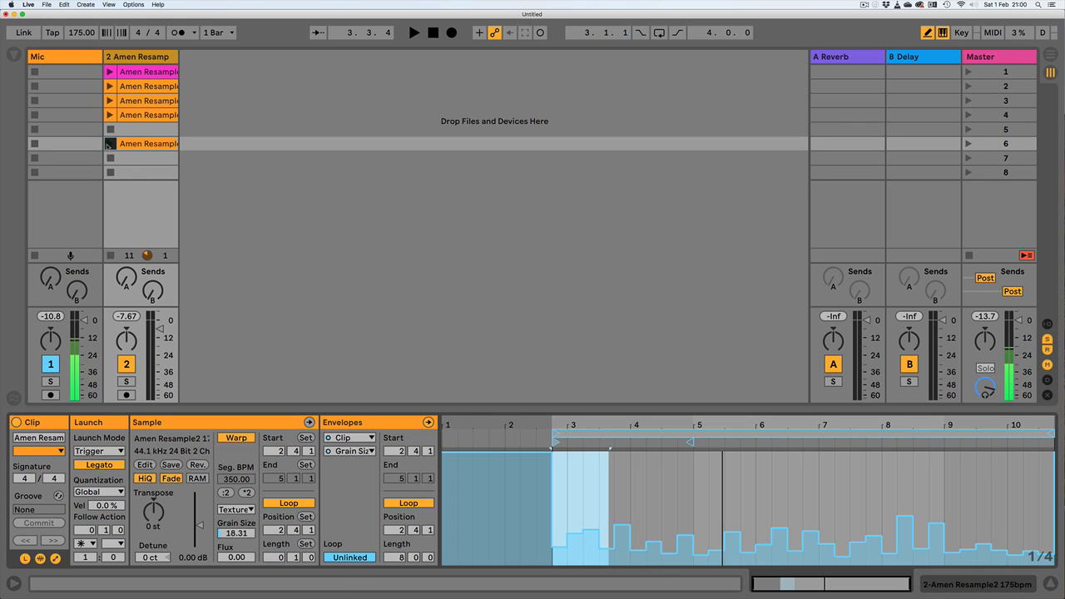
pyautogui.click(108, 145)
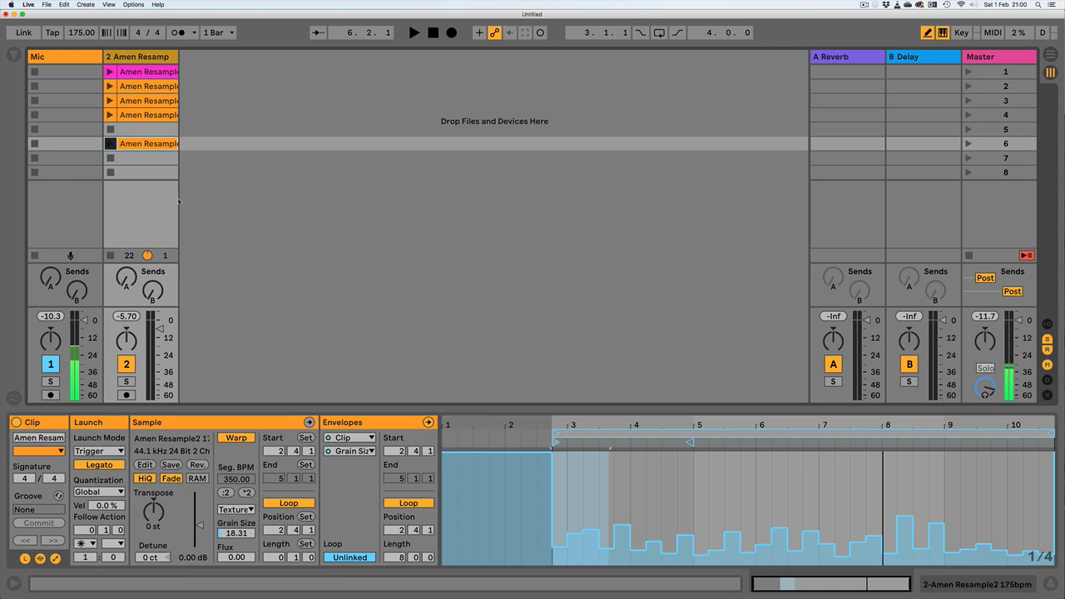
# Move the sixth clip up into the fifth slot and launch the first clip to audition the follow actions
pyautogui.moveTo(142, 142); pyautogui.dragTo(135, 131)
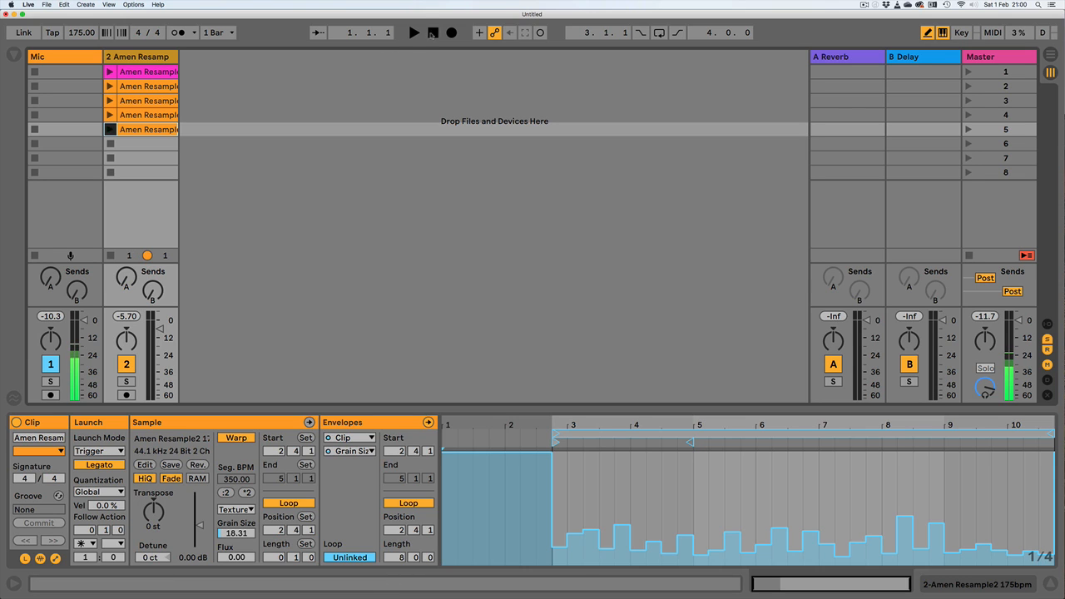
pyautogui.click(109, 72)
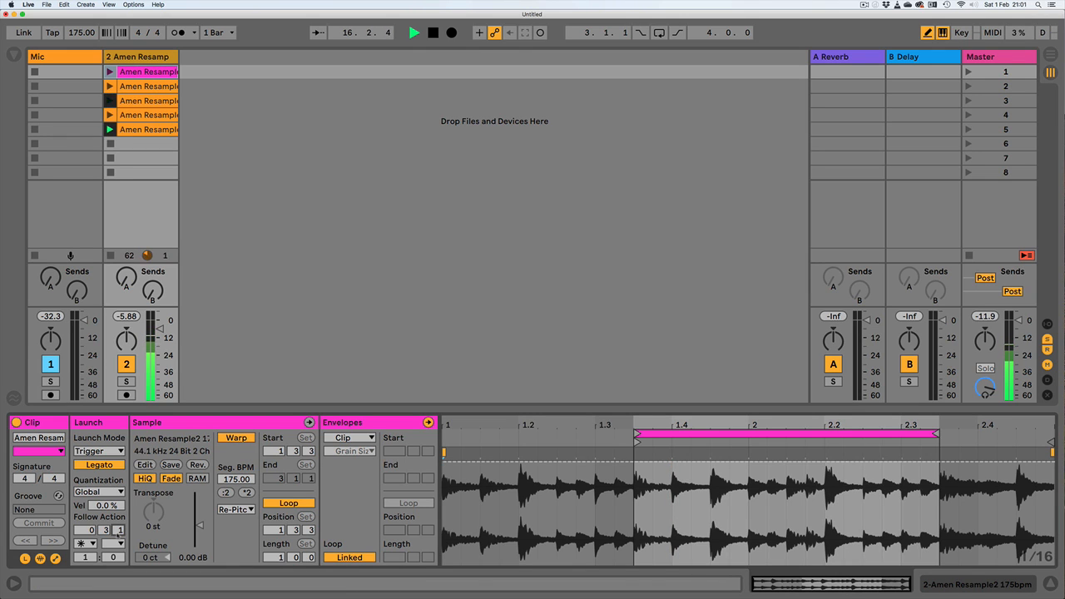
# Copy the second clip into the seventh slot with its start marker at 1.3.3, and briefly audition the copy
pyautogui.click(142, 87)
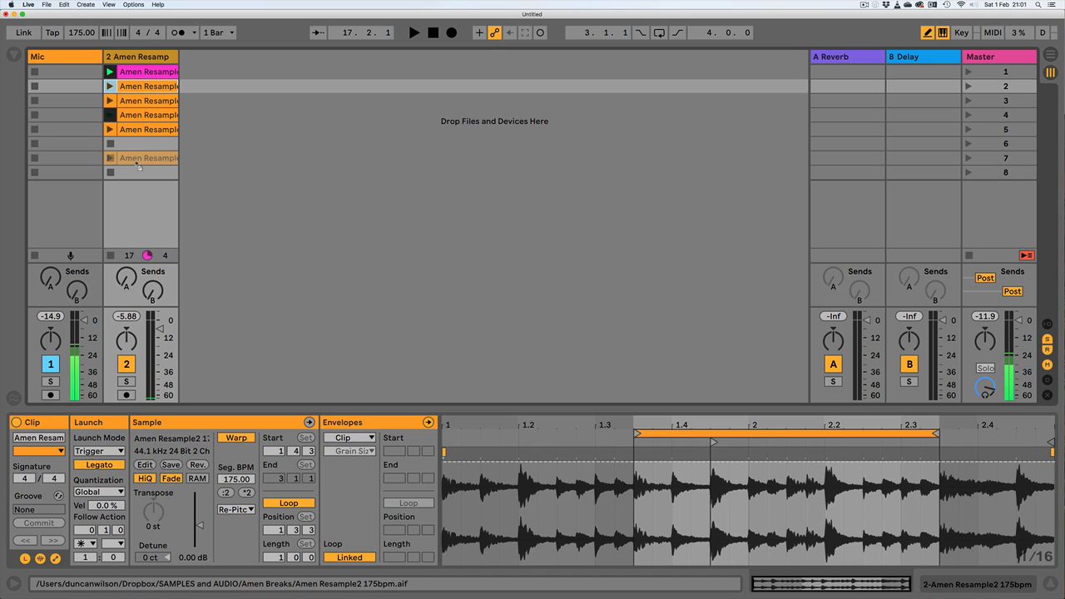
pyautogui.moveTo(138, 166); pyautogui.dragTo(140, 159)
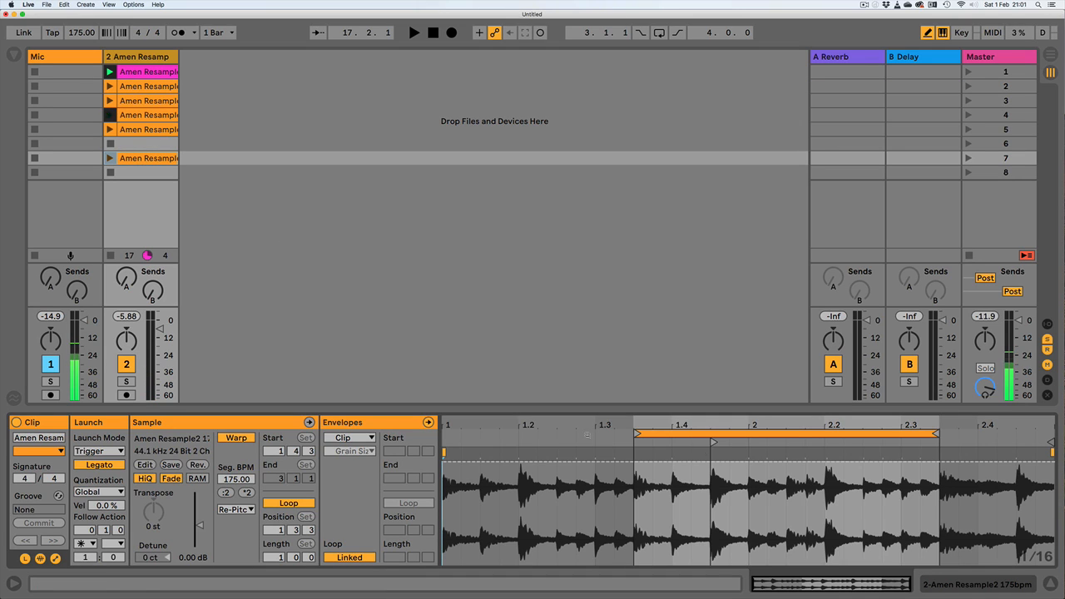
pyautogui.moveTo(713, 441); pyautogui.dragTo(637, 441)
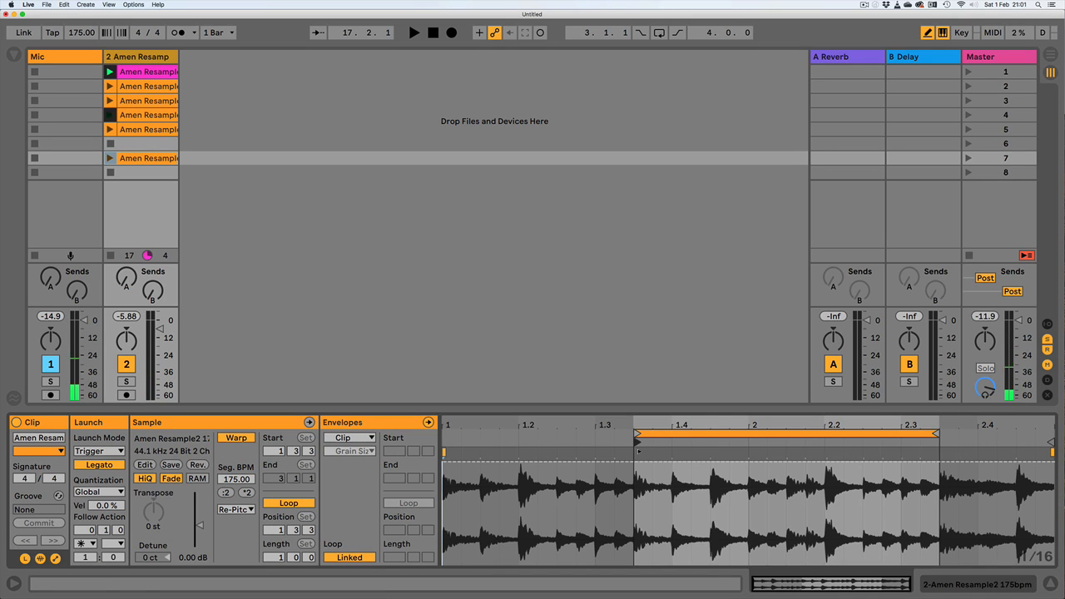
pyautogui.click(109, 158)
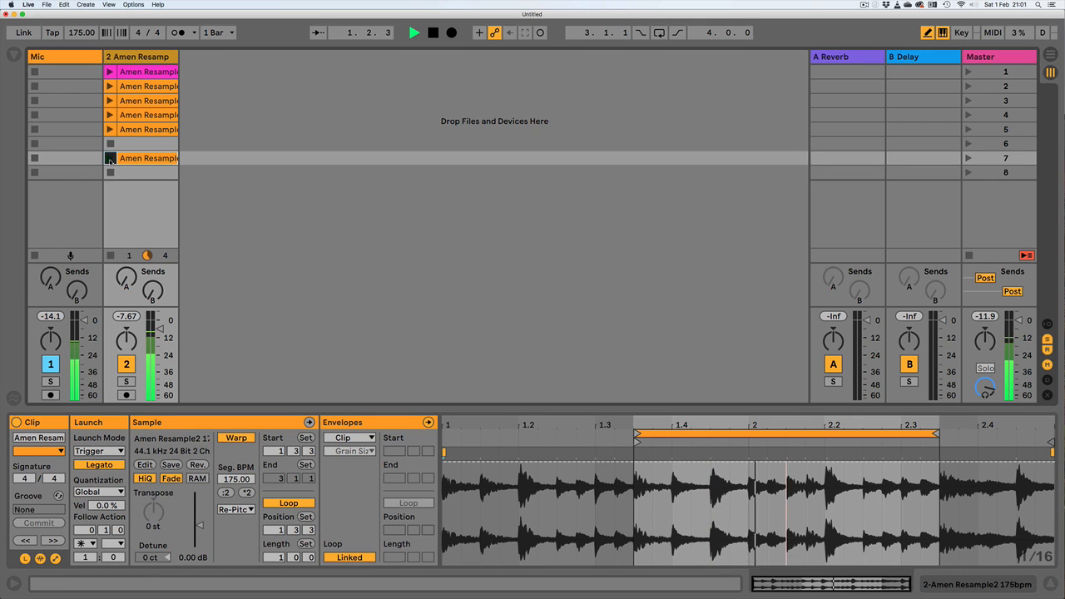
pyautogui.press('space')
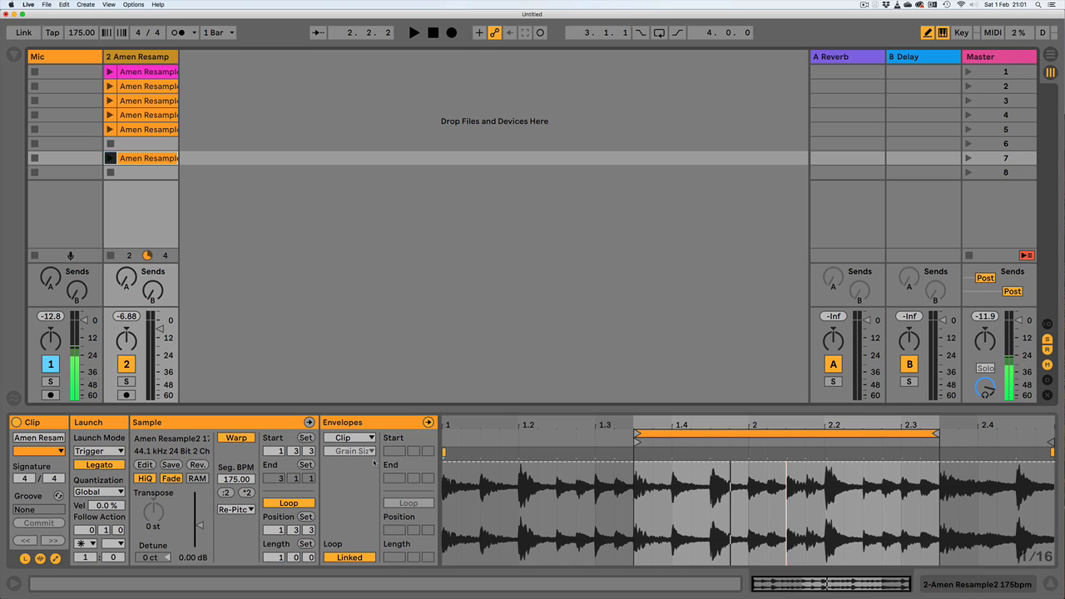
# Choose the seventh clip's Clip Volume envelope and unlink it from the clip loop
pyautogui.click(360, 438)
pyautogui.click(356, 439)
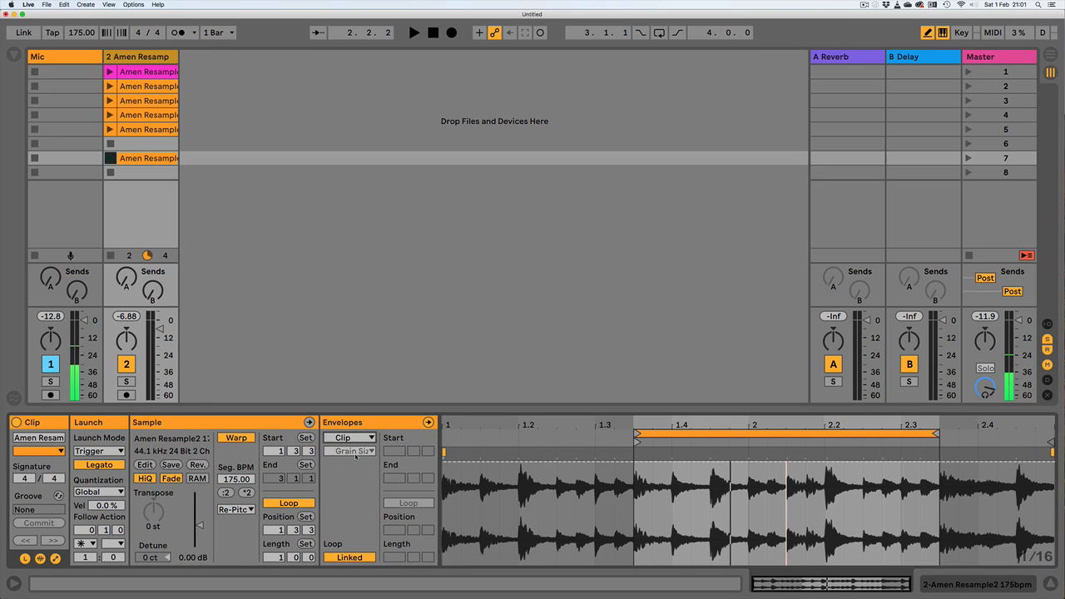
pyautogui.click(352, 451)
pyautogui.click(350, 463)
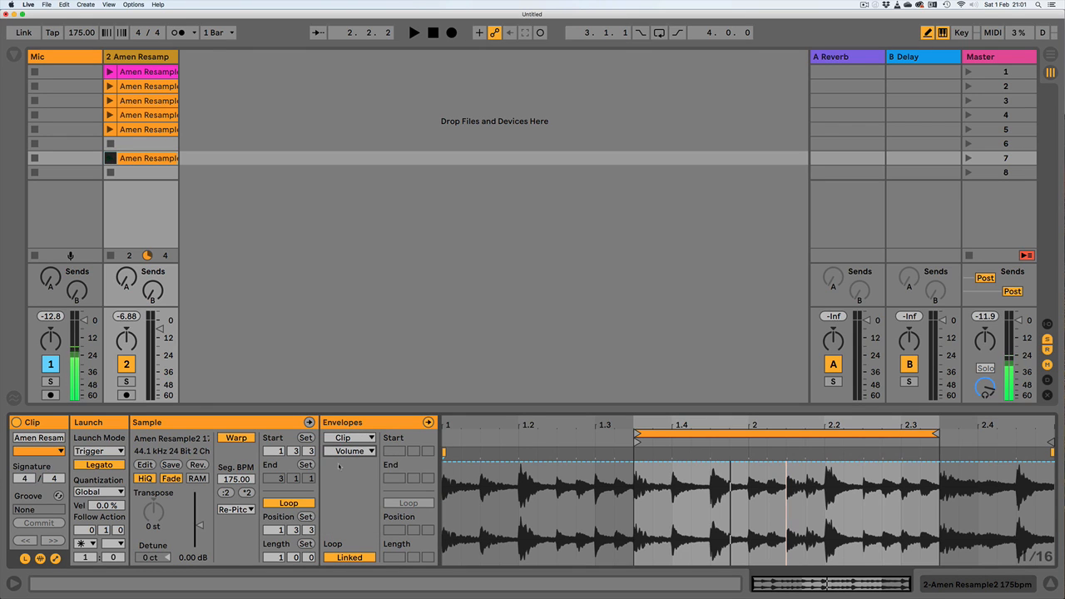
pyautogui.click(348, 557)
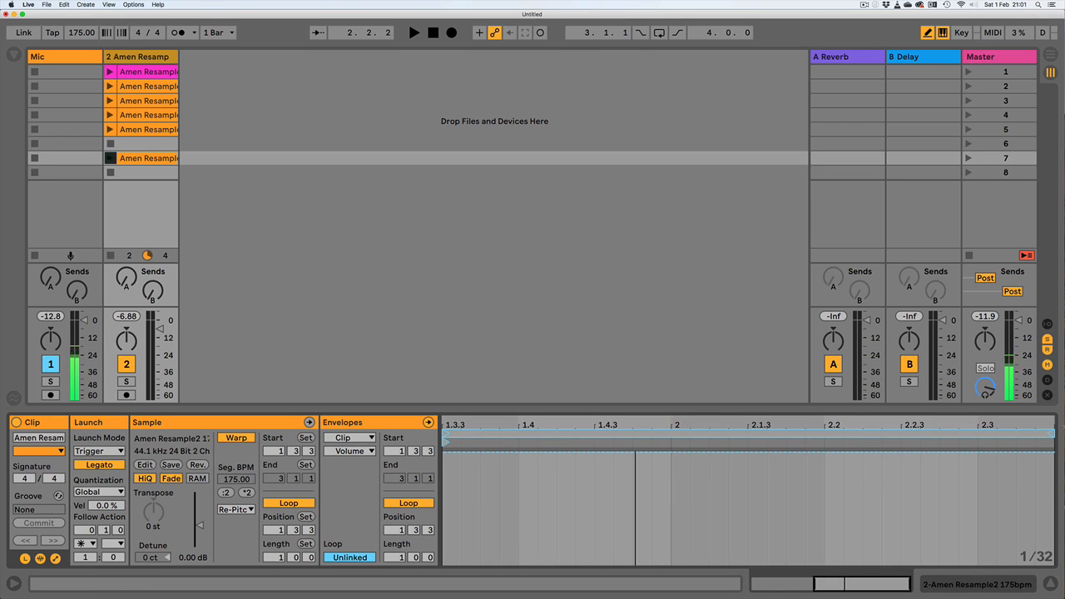
# Shorten the Volume envelope loop to 0.0.2 from 1.3.3, silence its second half from 1.3.4, and launch the clip
pyautogui.moveTo(1050, 434); pyautogui.dragTo(517, 437)
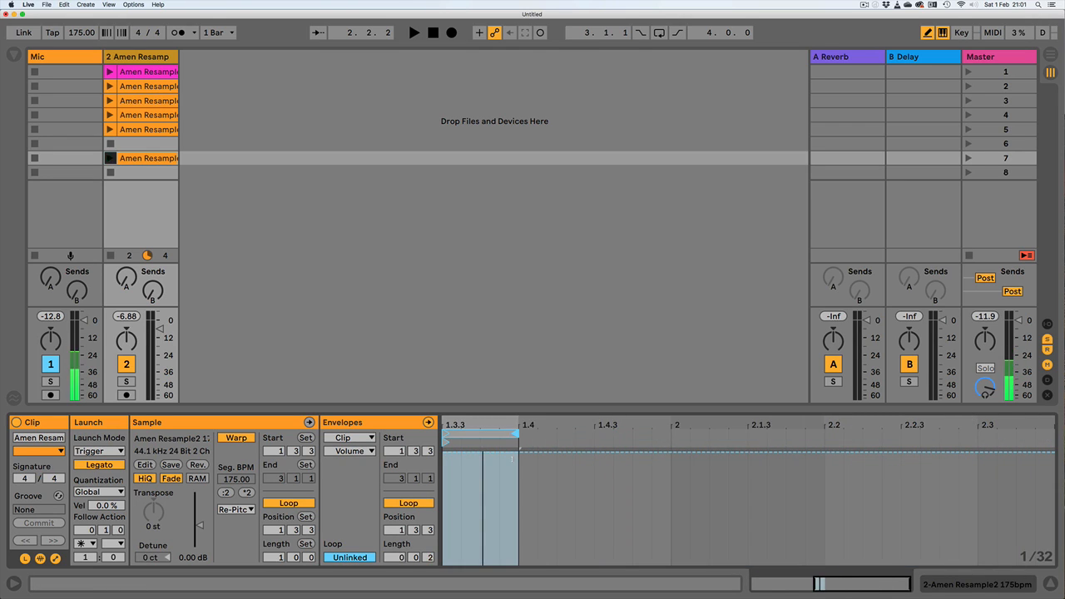
pyautogui.moveTo(446, 421); pyautogui.dragTo(622, 469)
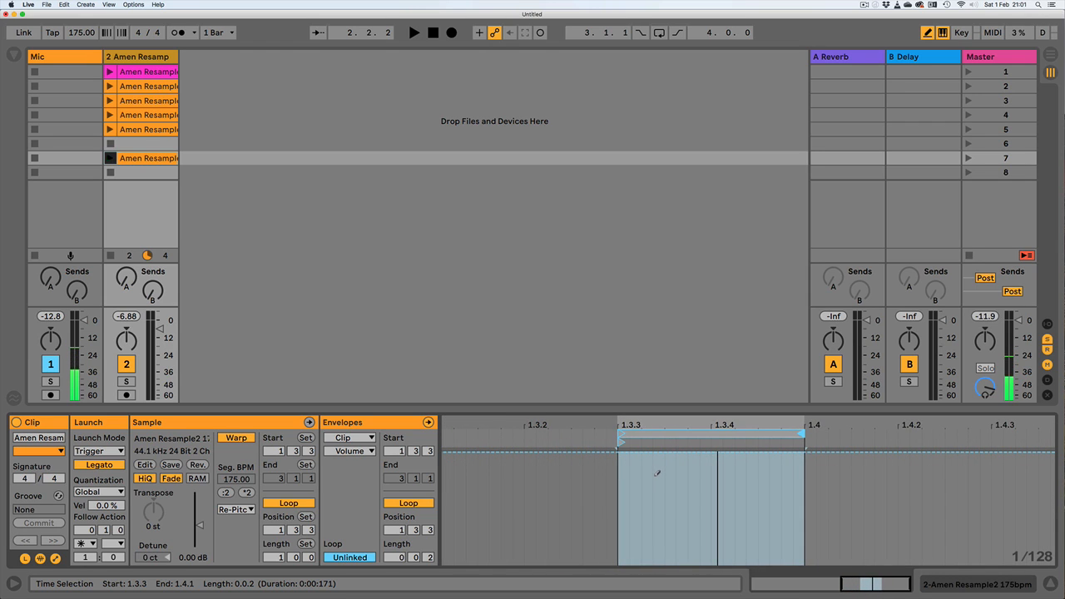
pyautogui.click(729, 524)
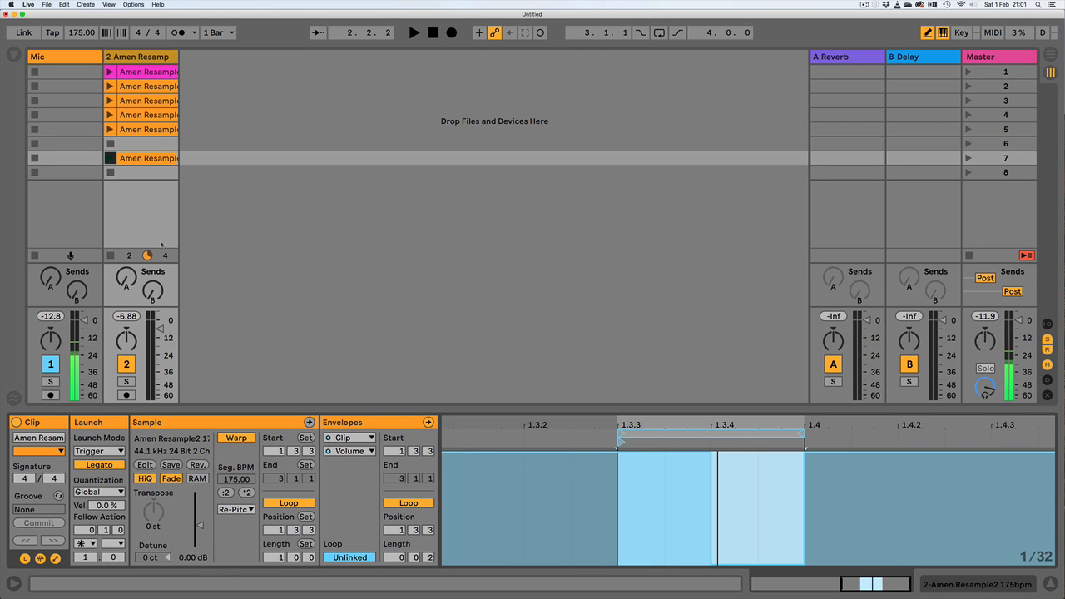
pyautogui.click(108, 163)
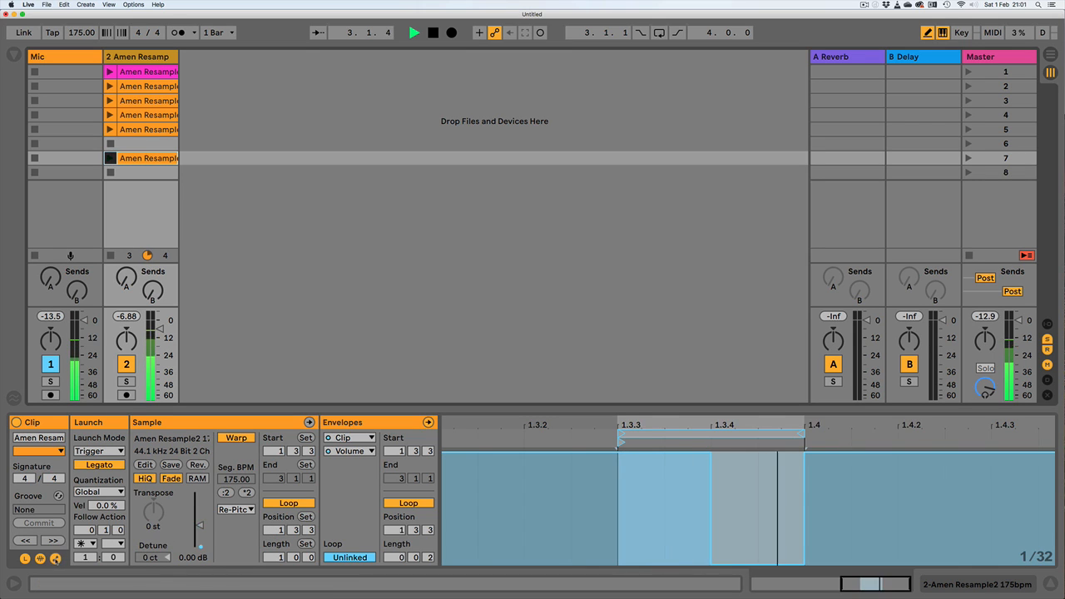
# Check the seventh clip's waveform during playback and return to its Clip Volume envelope around 1.3.3
pyautogui.click(56, 559)
pyautogui.moveTo(603, 427); pyautogui.dragTo(567, 427)
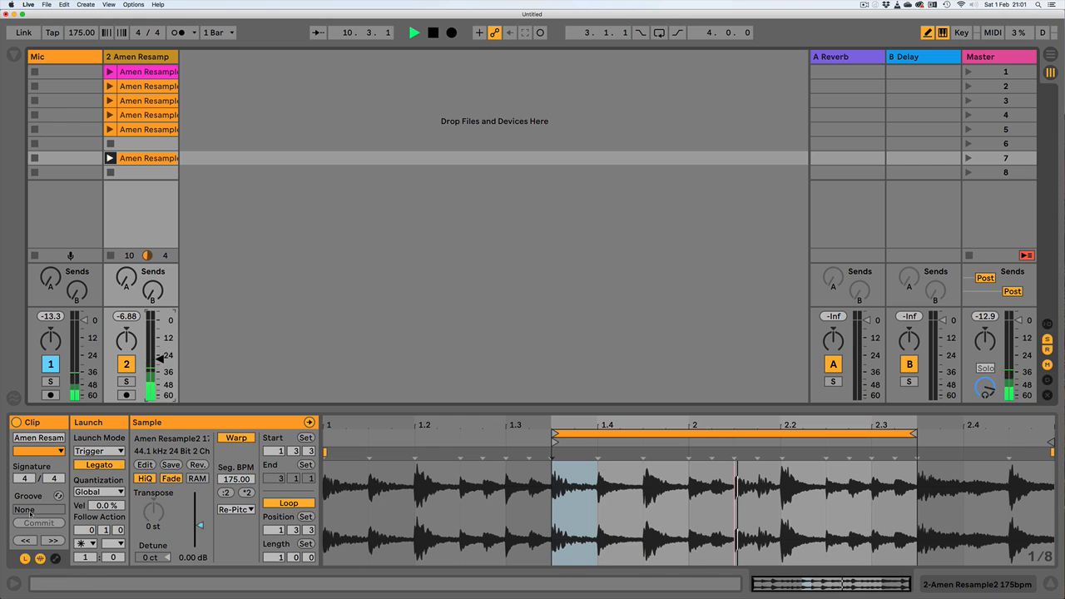
pyautogui.click(55, 556)
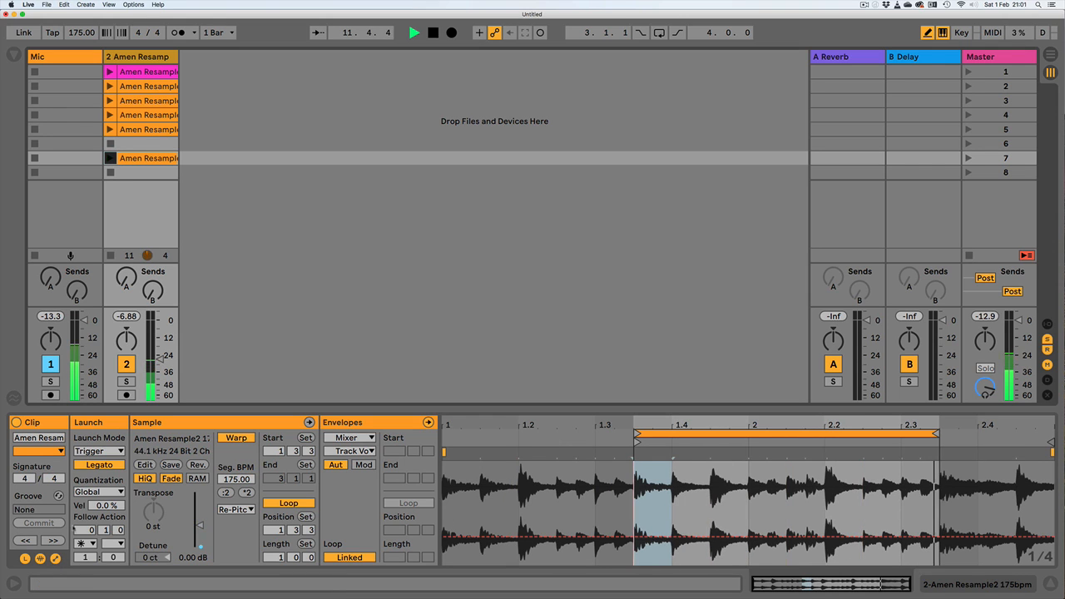
pyautogui.click(348, 437)
pyautogui.click(343, 449)
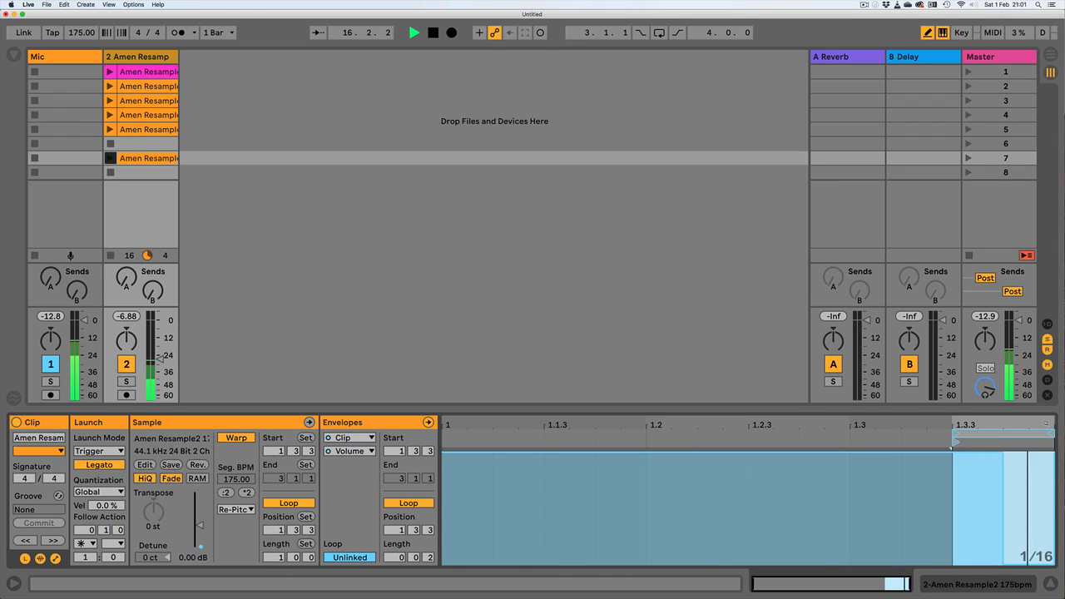
pyautogui.moveTo(1040, 425); pyautogui.dragTo(997, 446)
pyautogui.click(999, 433)
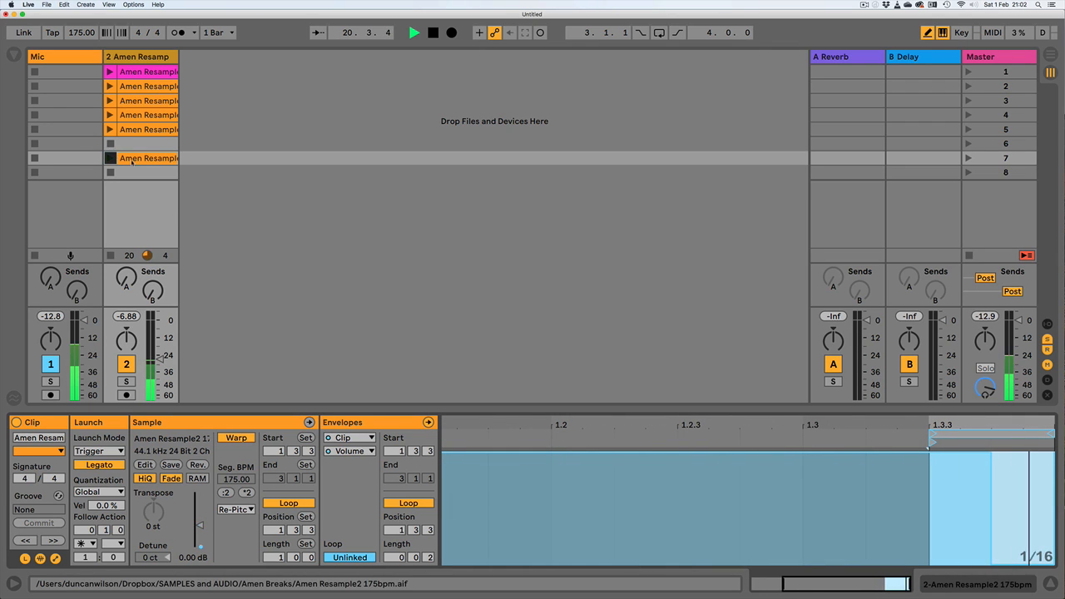
# Duplicate the seventh clip into the eighth slot and shorten the copy's Volume envelope loop to 0.0.1
pyautogui.press('super+d')
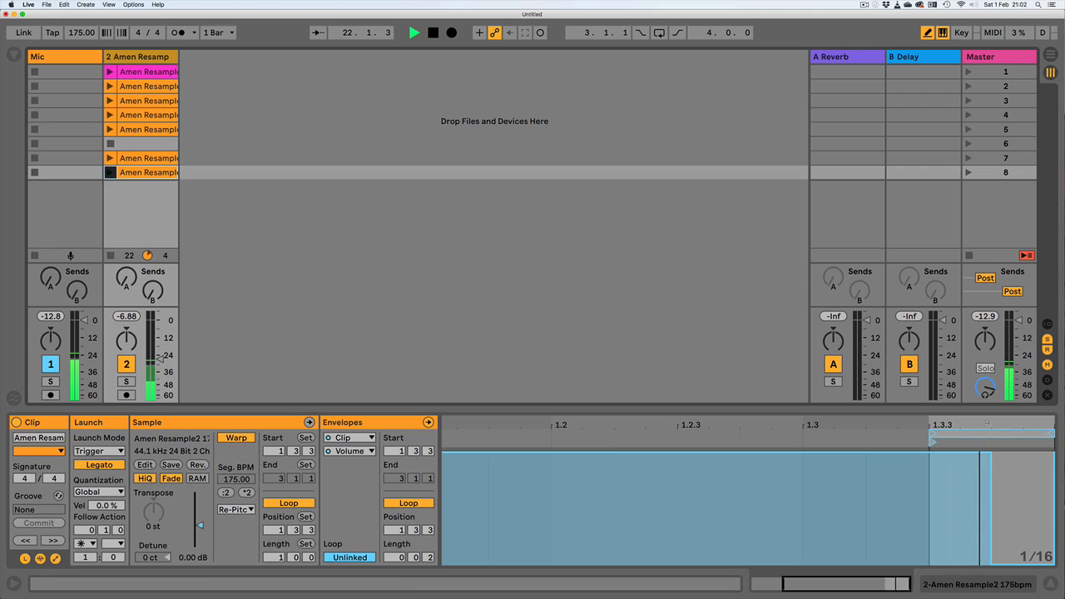
pyautogui.moveTo(1050, 433); pyautogui.dragTo(989, 434)
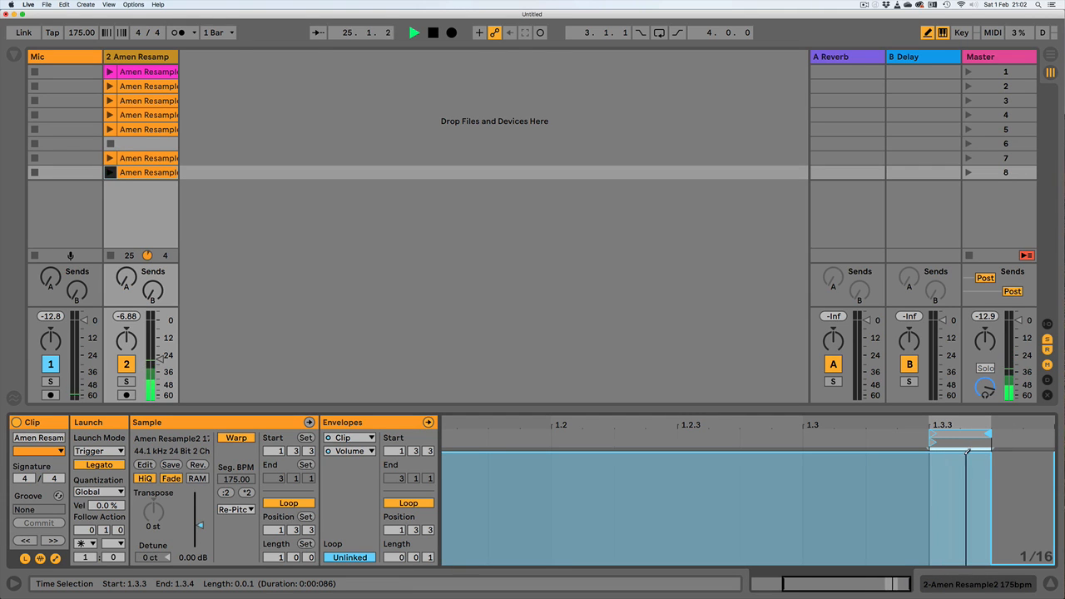
# Silence the second half of the eighth clip's Volume envelope loop on a 1/32 grid and raise the Amen track's volume
pyautogui.press('super+1')
pyautogui.moveTo(974, 507); pyautogui.dragTo(966, 566)
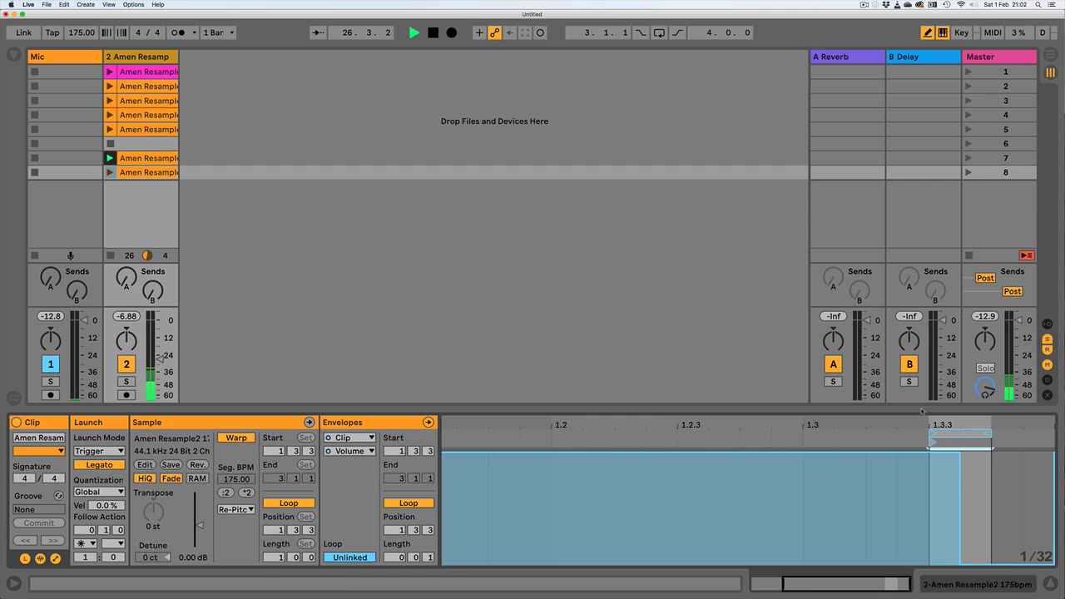
pyautogui.moveTo(159, 360); pyautogui.dragTo(159, 337)
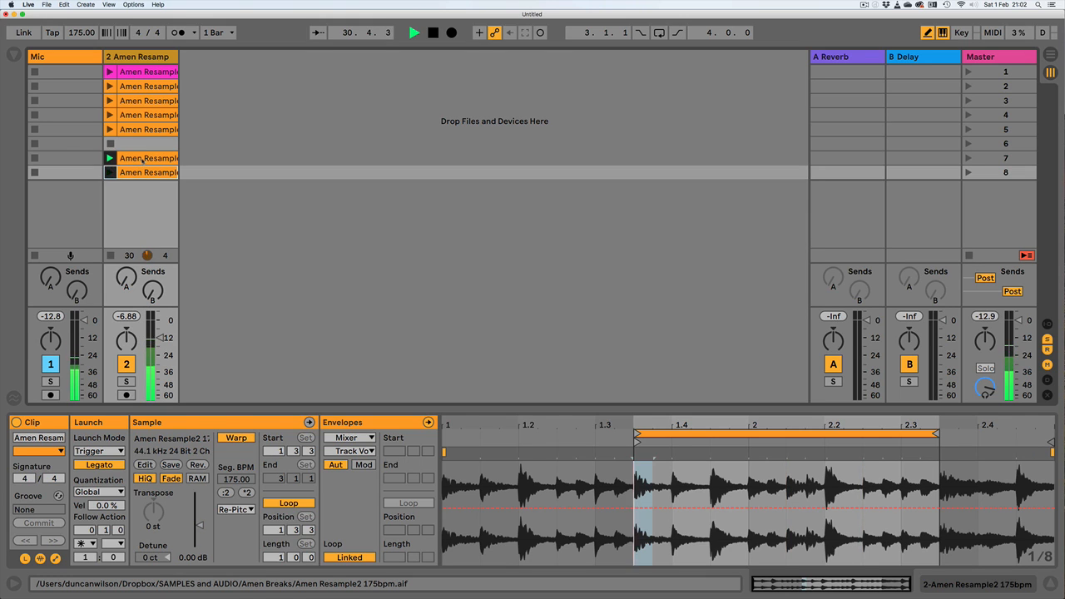
# Move the clips in slots seven and eight up by one slot and launch the first clip
pyautogui.keyDown('shift'); pyautogui.click(140, 158); pyautogui.keyUp('shift')
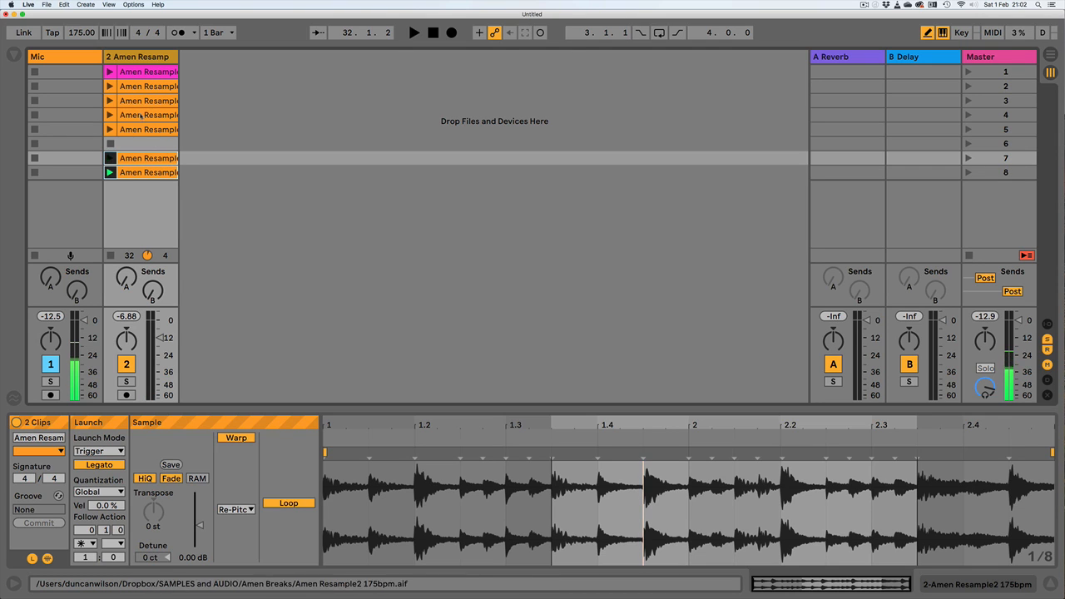
pyautogui.moveTo(146, 158); pyautogui.dragTo(145, 144)
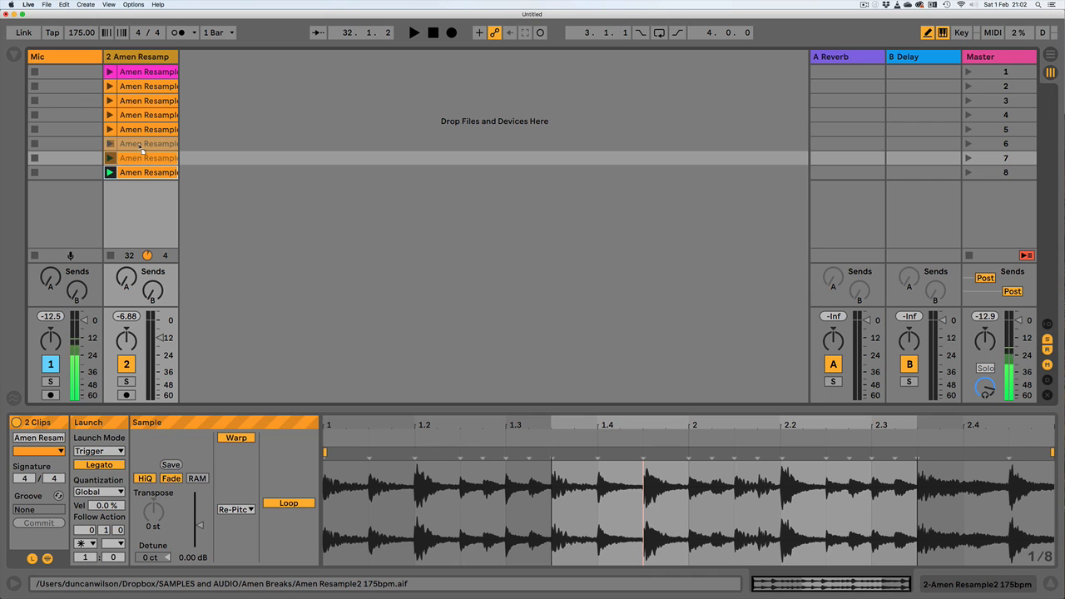
pyautogui.click(122, 77)
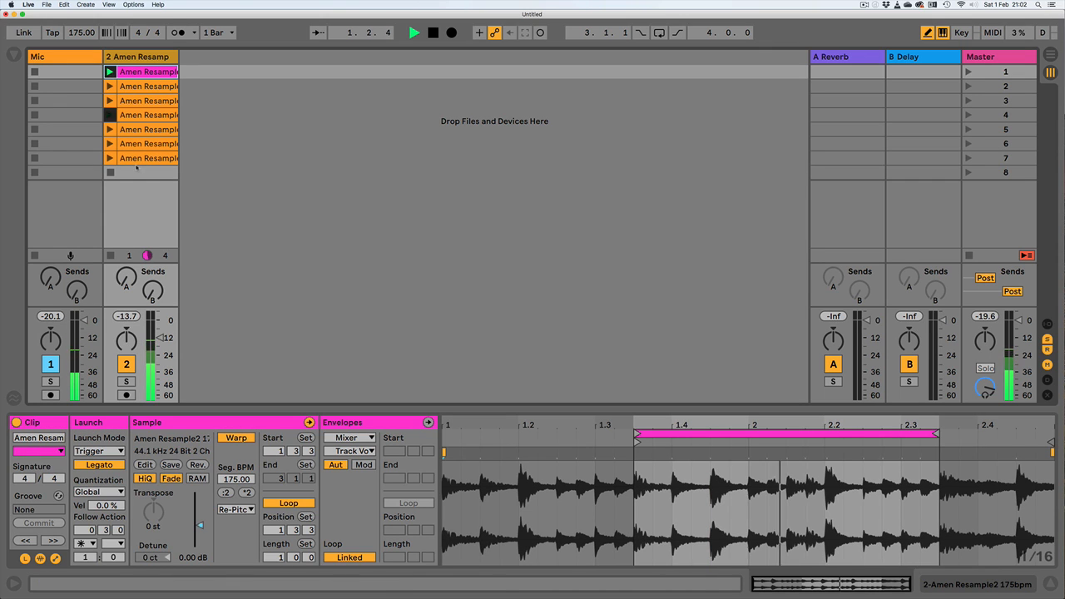
# Raise the Amen track's volume to about -3.7 dB and copy the second clip into the ninth slot
pyautogui.moveTo(159, 334); pyautogui.dragTo(160, 327)
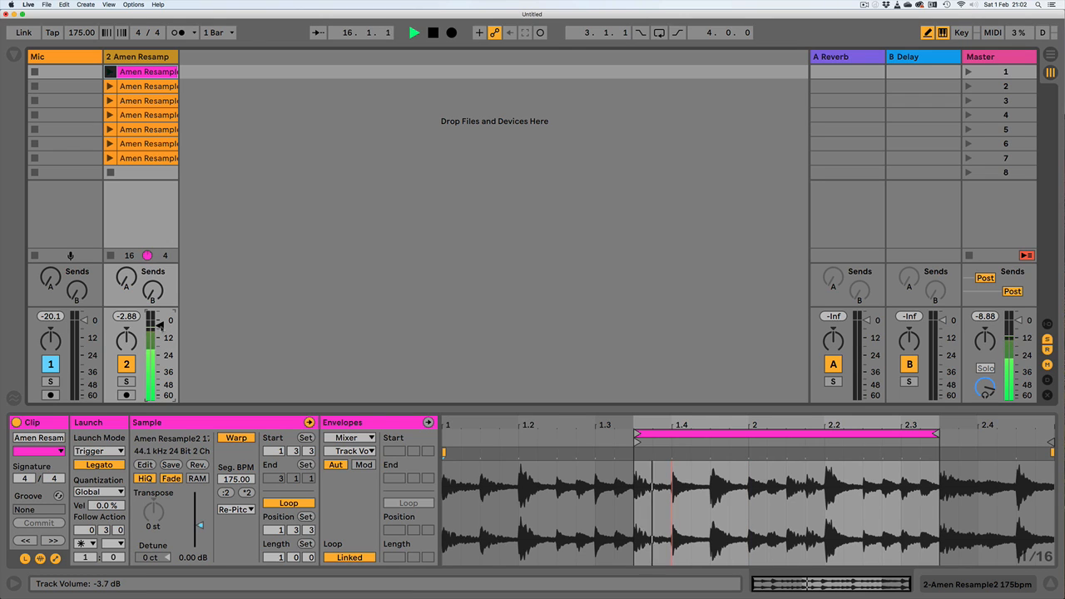
pyautogui.click(147, 86)
pyautogui.moveTo(148, 187); pyautogui.dragTo(135, 188)
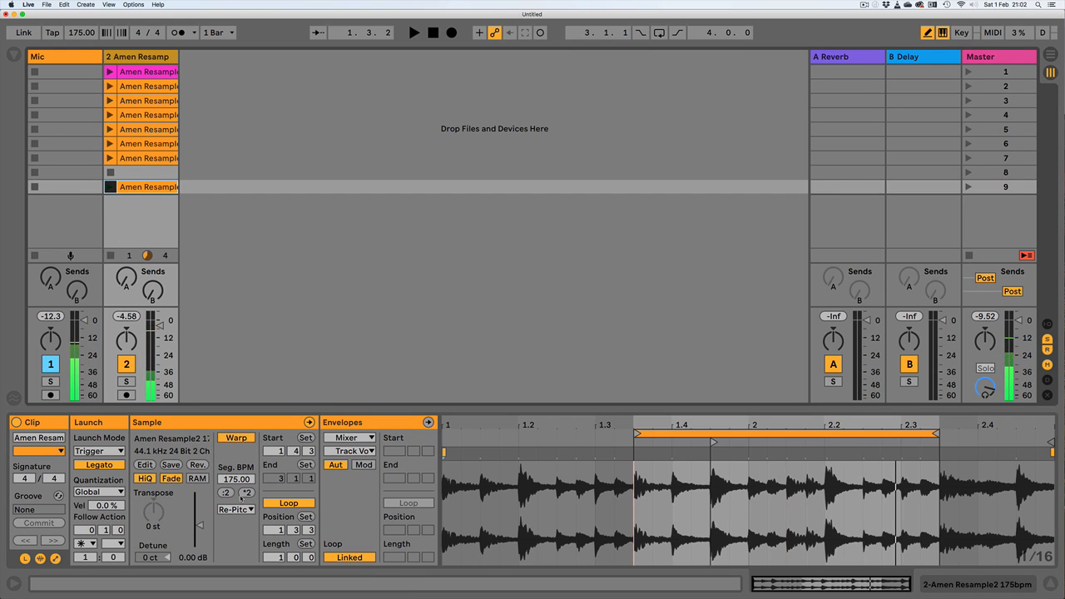
# Double the ninth-slot clip's segment BPM to 350 and set its warp mode to Texture
pyautogui.click(247, 492)
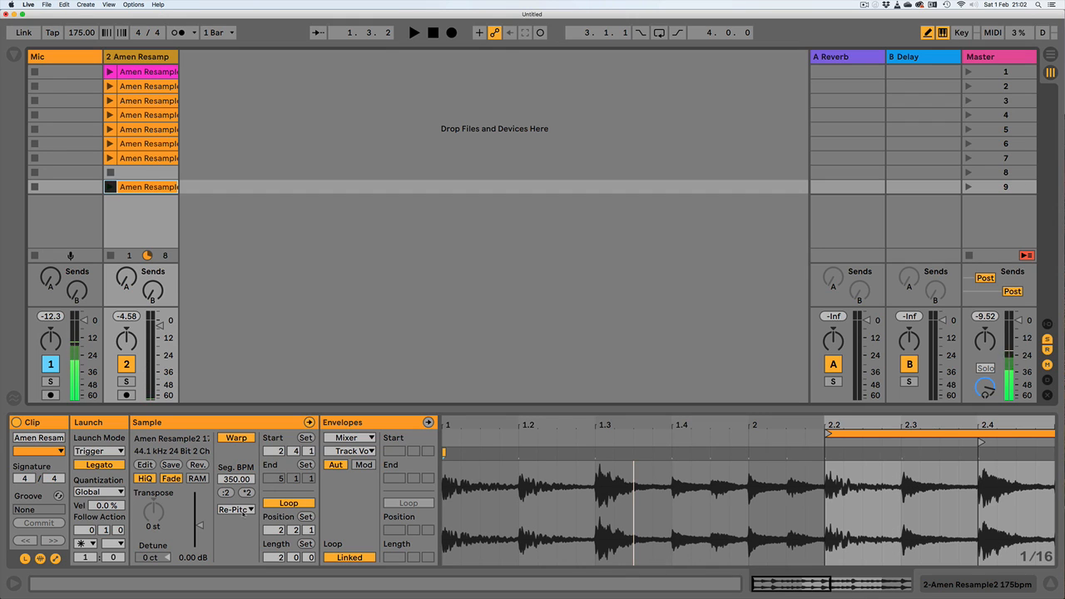
pyautogui.click(237, 509)
pyautogui.click(231, 546)
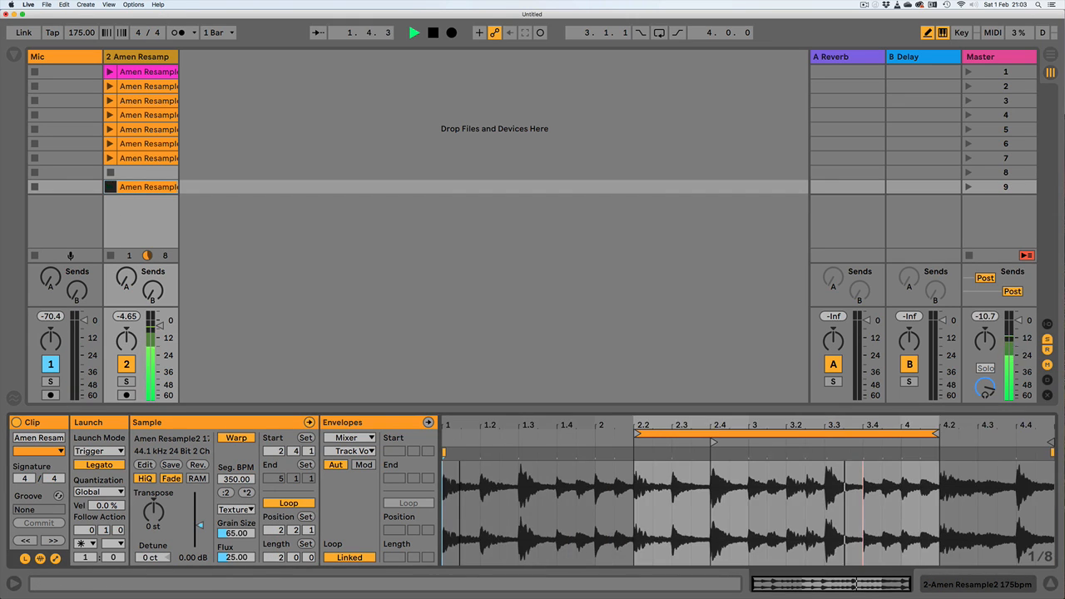
# Align the ninth-slot clip's start with its loop start, double its segment BPM to 700, and audition it
pyautogui.moveTo(460, 449); pyautogui.dragTo(459, 430)
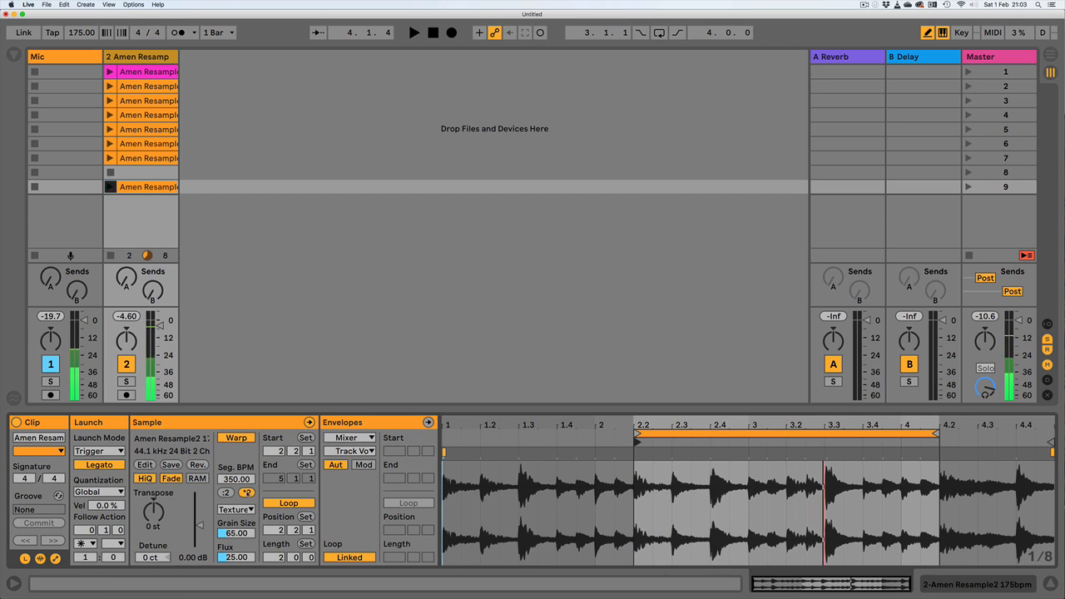
pyautogui.click(246, 491)
pyautogui.moveTo(541, 445); pyautogui.dragTo(541, 433)
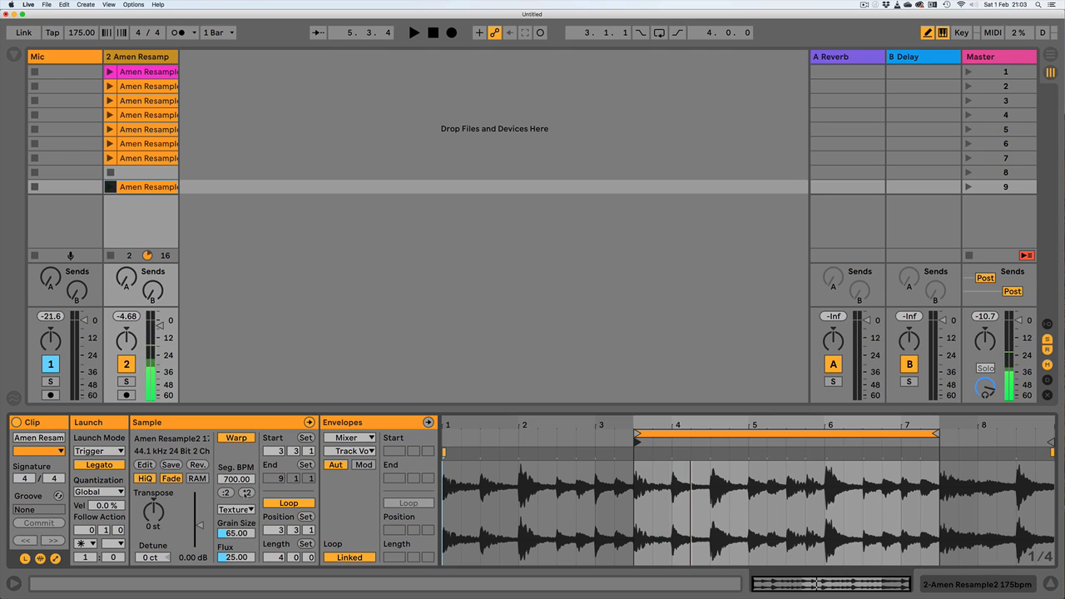
pyautogui.click(246, 492)
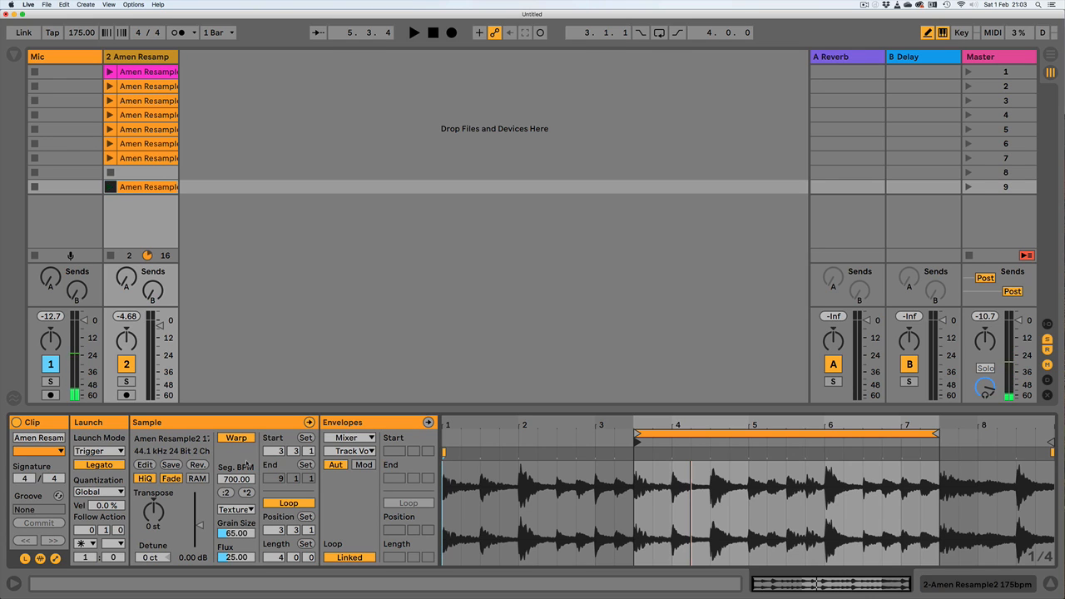
pyautogui.press('space')
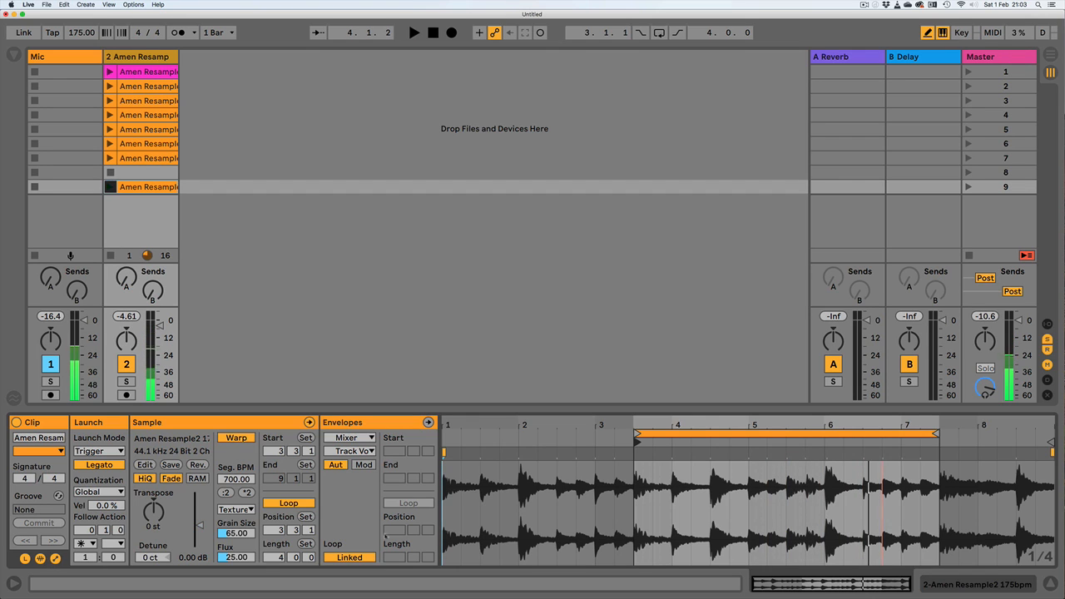
# Choose the ninth-slot clip's Grain Size envelope and unlink it from the clip loop
pyautogui.click(350, 438)
pyautogui.click(341, 447)
pyautogui.click(350, 451)
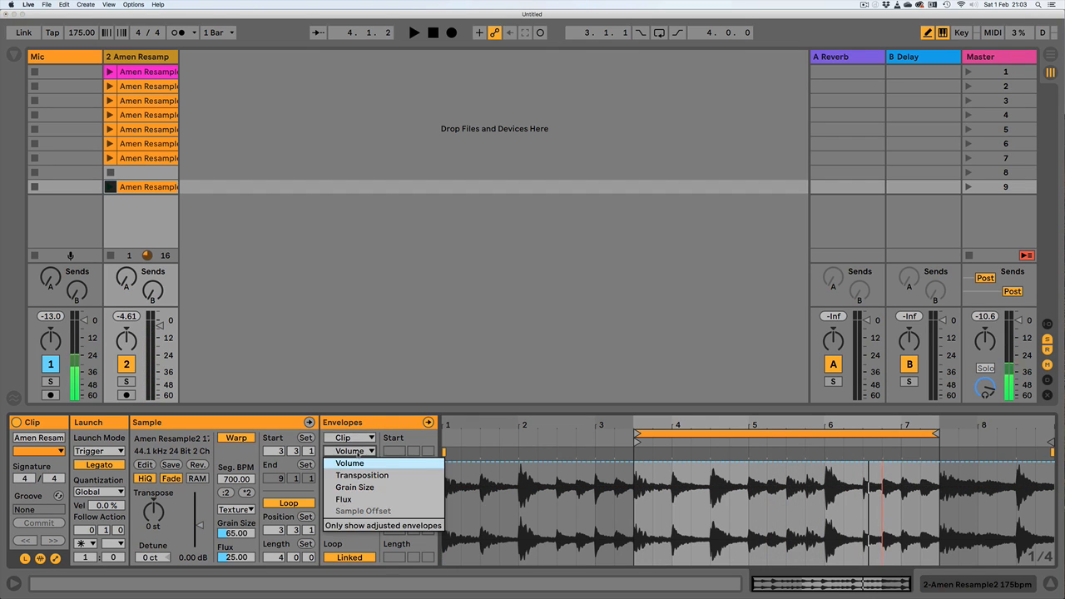
pyautogui.click(360, 487)
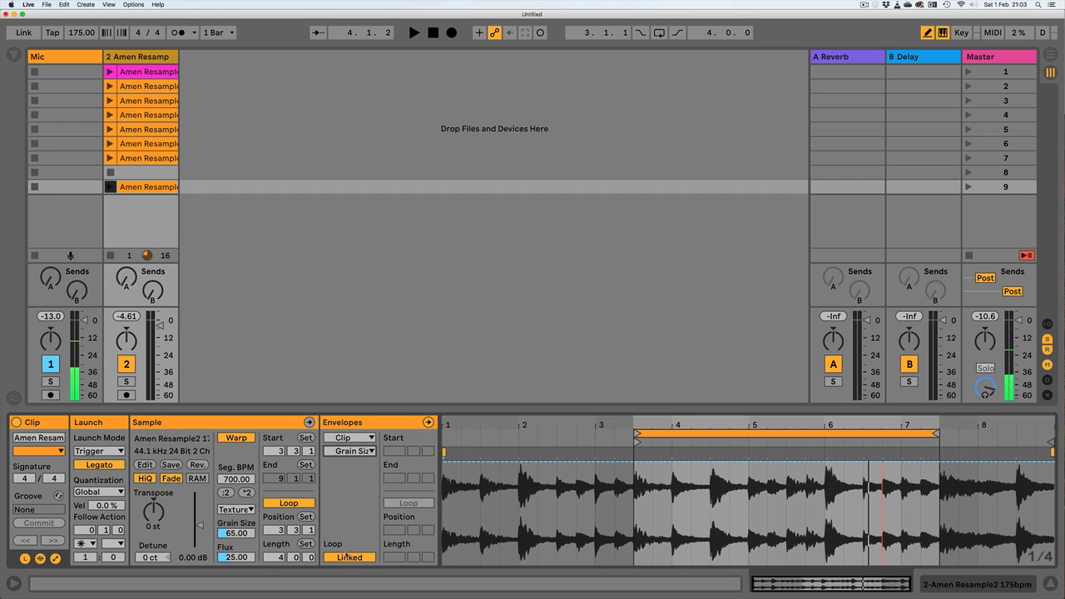
pyautogui.click(348, 557)
pyautogui.moveTo(613, 422)
pyautogui.mouseDown()
pyautogui.moveTo(717, 423)
pyautogui.moveTo(612, 433)
pyautogui.mouseUp()
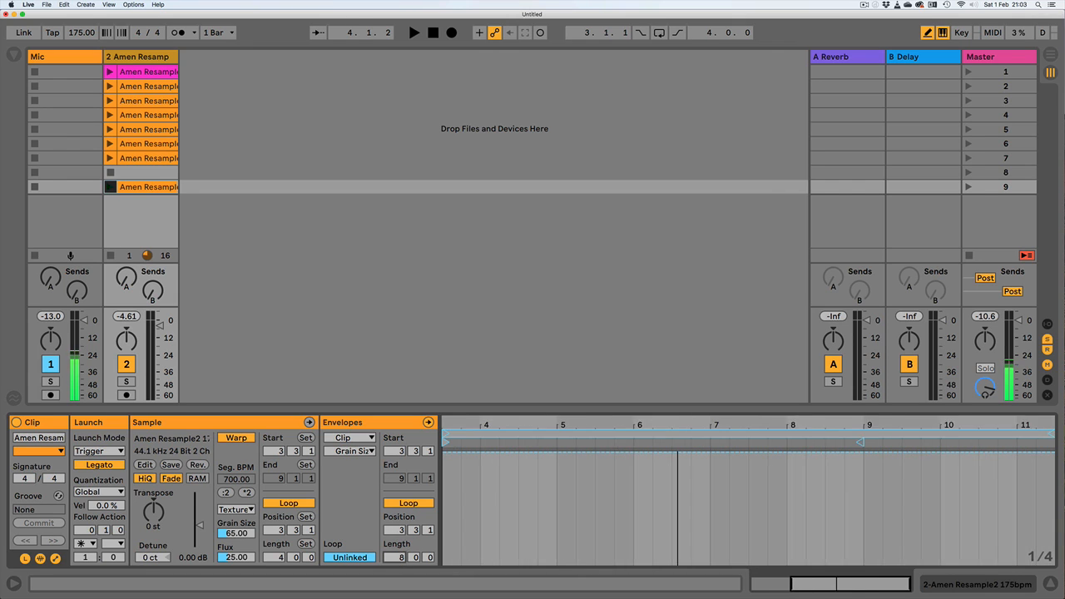
pyautogui.moveTo(397, 557); pyautogui.dragTo(397, 533)
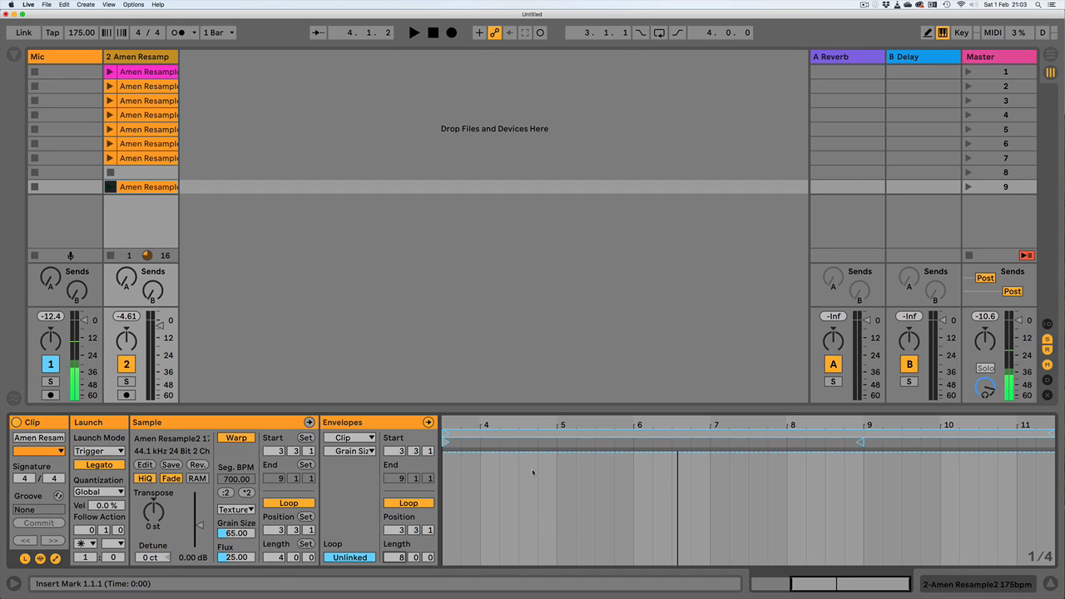
pyautogui.press('space')
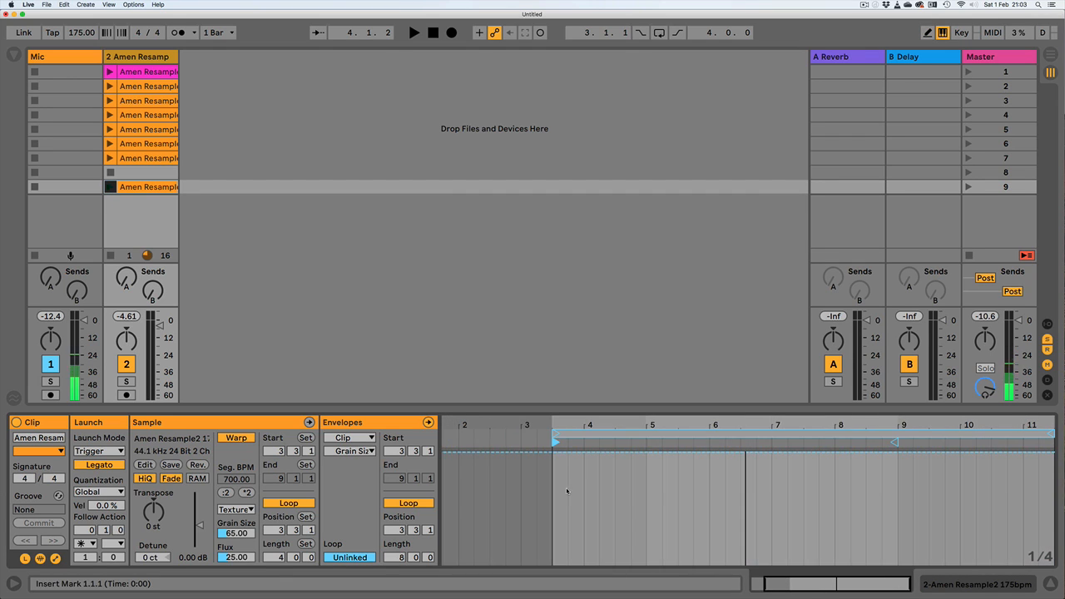
pyautogui.rightClick(654, 511)
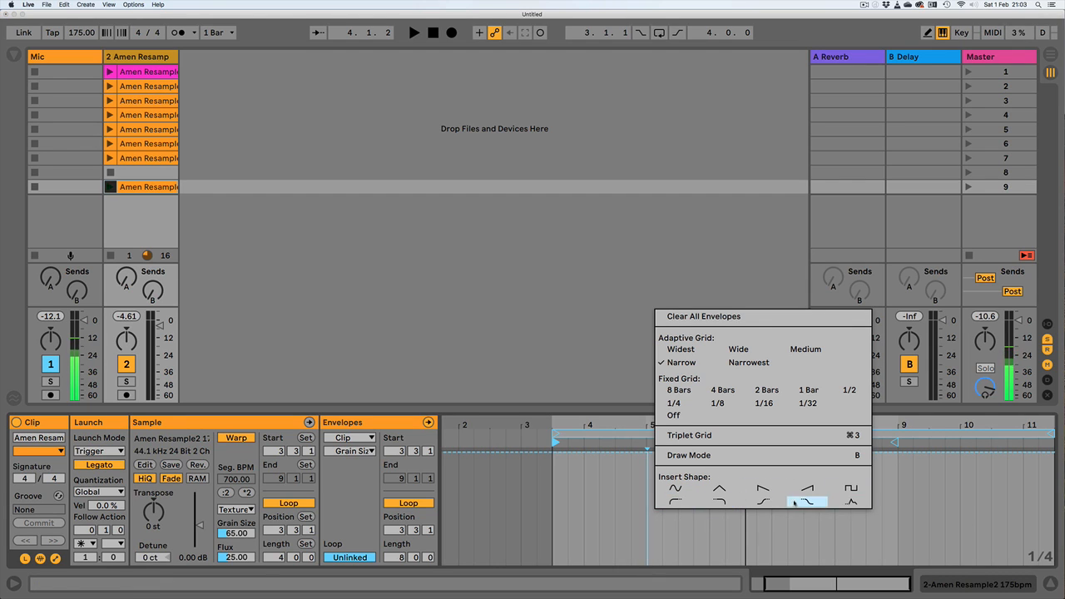
pyautogui.click(565, 539)
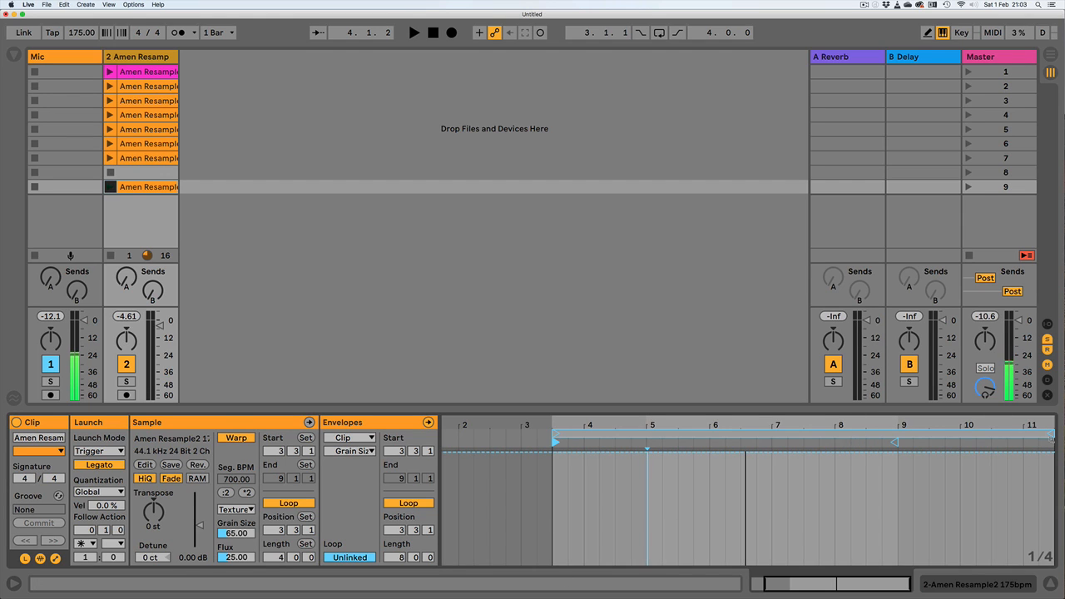
# Set the Grain Size envelope's loop length to 4.0.0 and play the clip
pyautogui.moveTo(1050, 433); pyautogui.dragTo(692, 434)
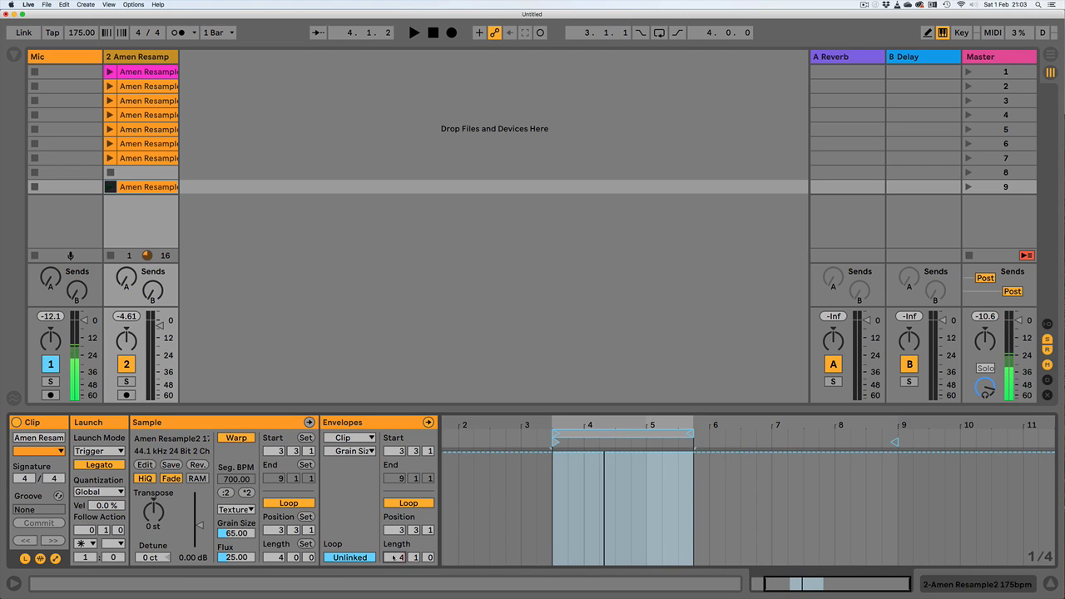
pyautogui.click(393, 559)
pyautogui.write('4')
pyautogui.press('Return')
pyautogui.press('space')
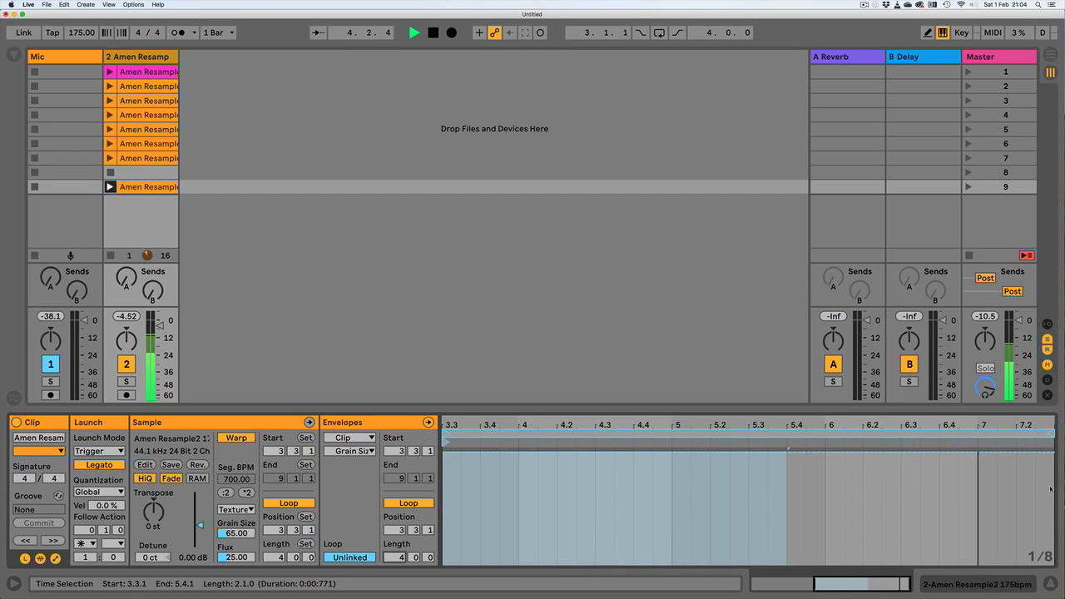
# Select the Grain Size envelope from 3.3.1 to 7.3.1 and insert a sine shape over it
pyautogui.moveTo(1054, 487); pyautogui.dragTo(719, 494)
pyautogui.moveTo(849, 582); pyautogui.dragTo(859, 584)
pyautogui.rightClick(827, 514)
pyautogui.click(832, 497)
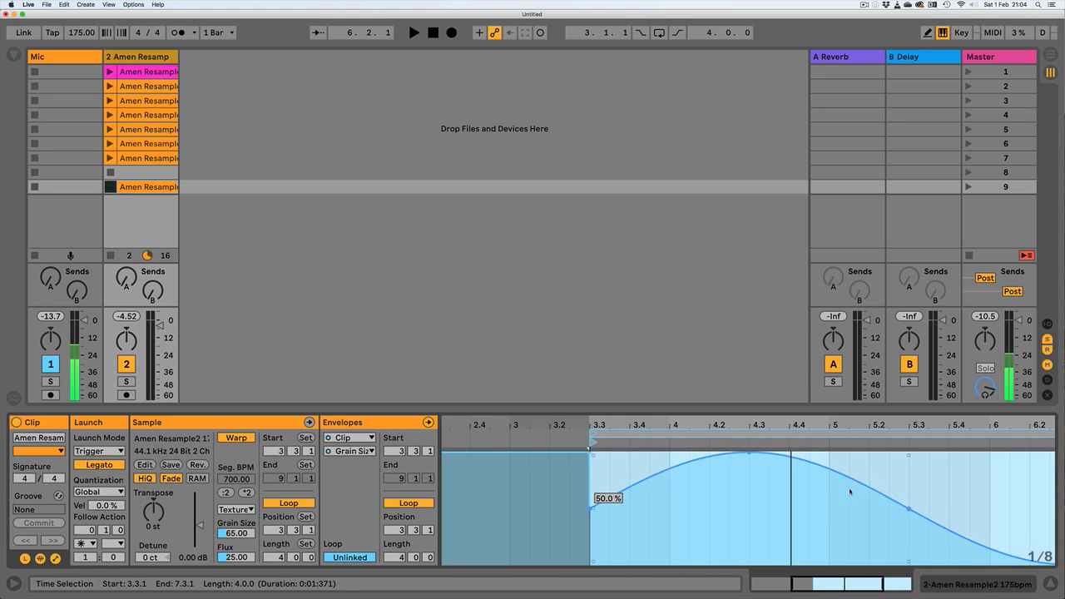
pyautogui.moveTo(772, 423); pyautogui.dragTo(676, 421)
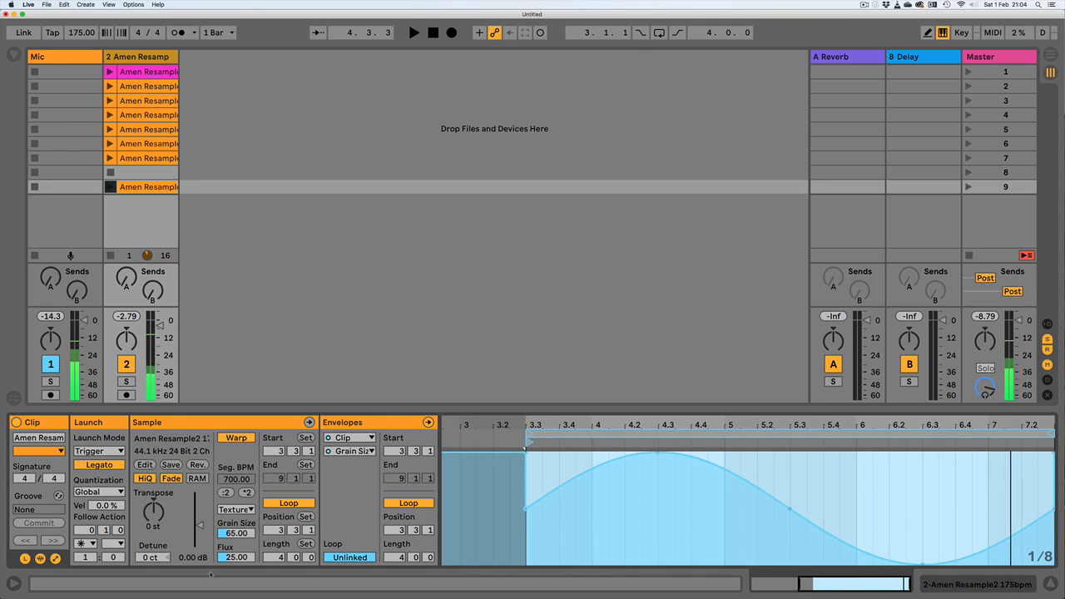
# Set the clip's Flux to 0.00 and audition it with the Grain Size envelope shown
pyautogui.moveTo(233, 558); pyautogui.dragTo(233, 587)
pyautogui.press('space')
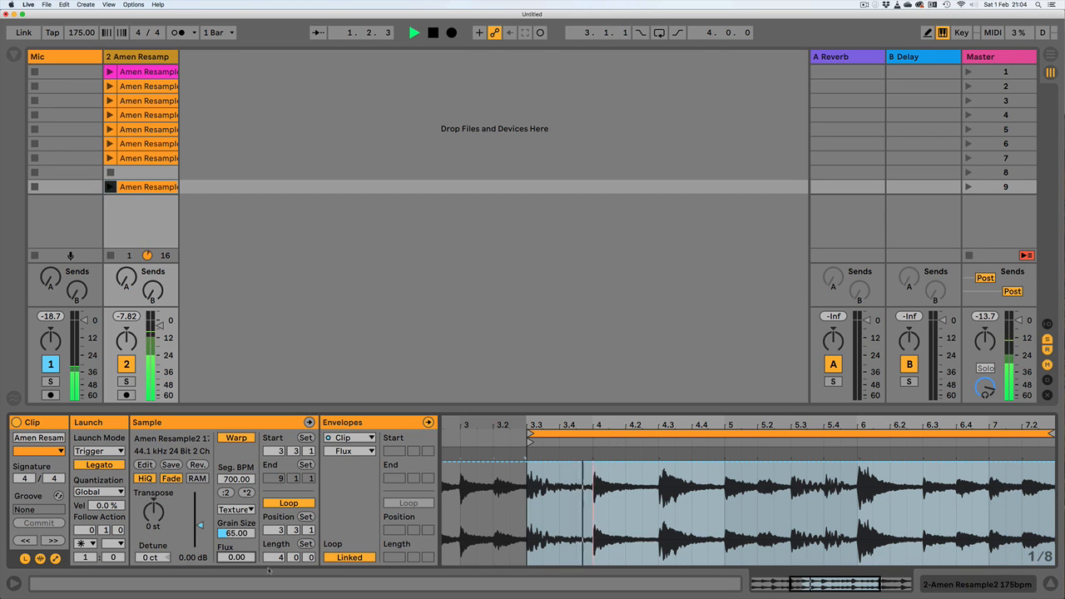
pyautogui.click(349, 451)
pyautogui.click(346, 486)
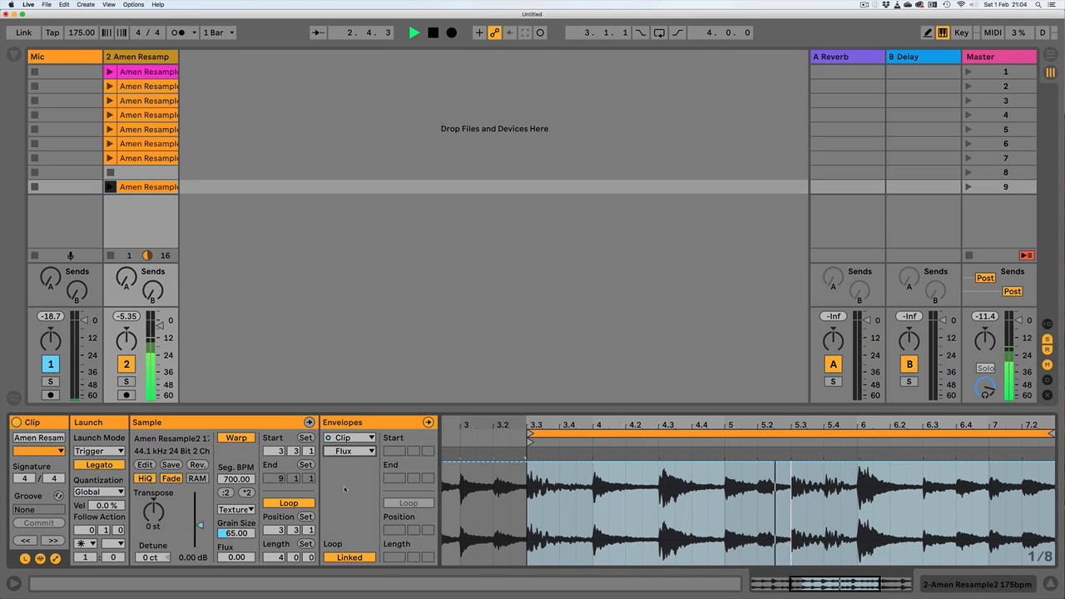
pyautogui.moveTo(706, 423); pyautogui.dragTo(705, 426)
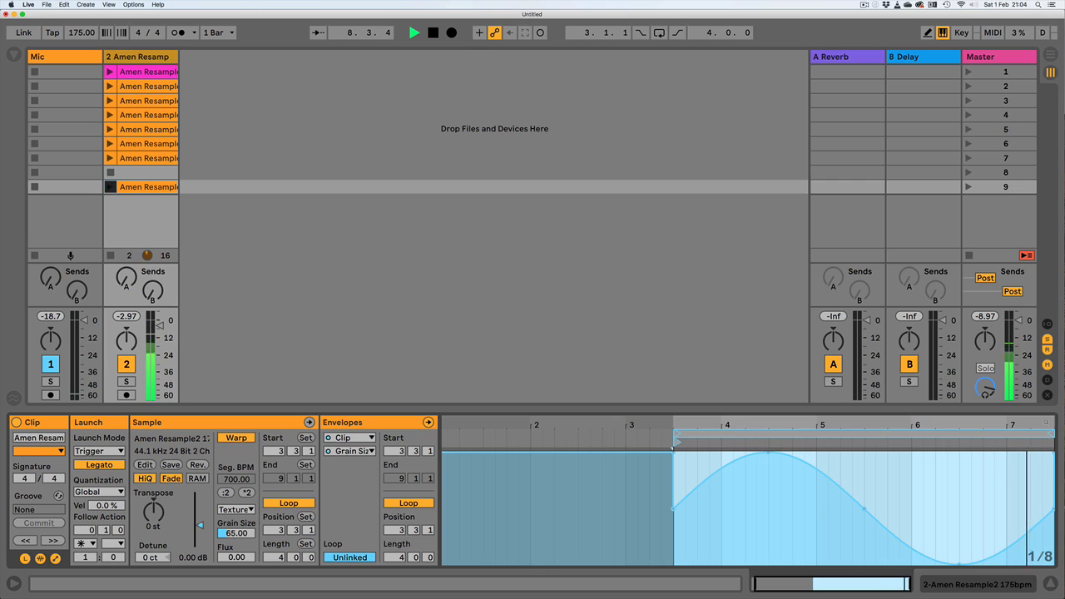
pyautogui.press('space')
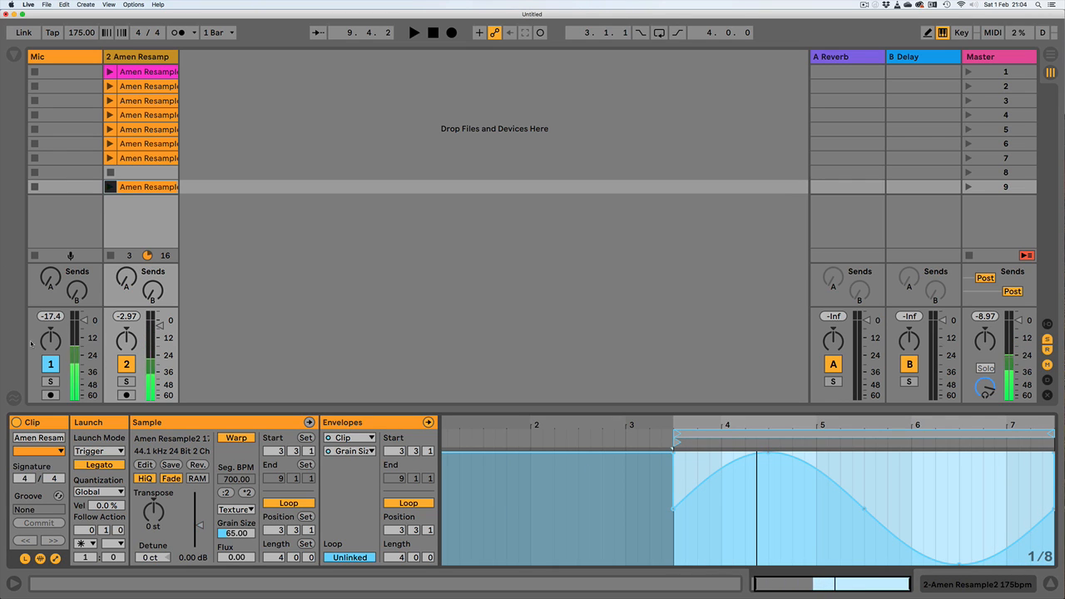
# Move the ninth-slot clip up into the eighth slot and launch the first clip
pyautogui.moveTo(124, 188); pyautogui.dragTo(124, 173)
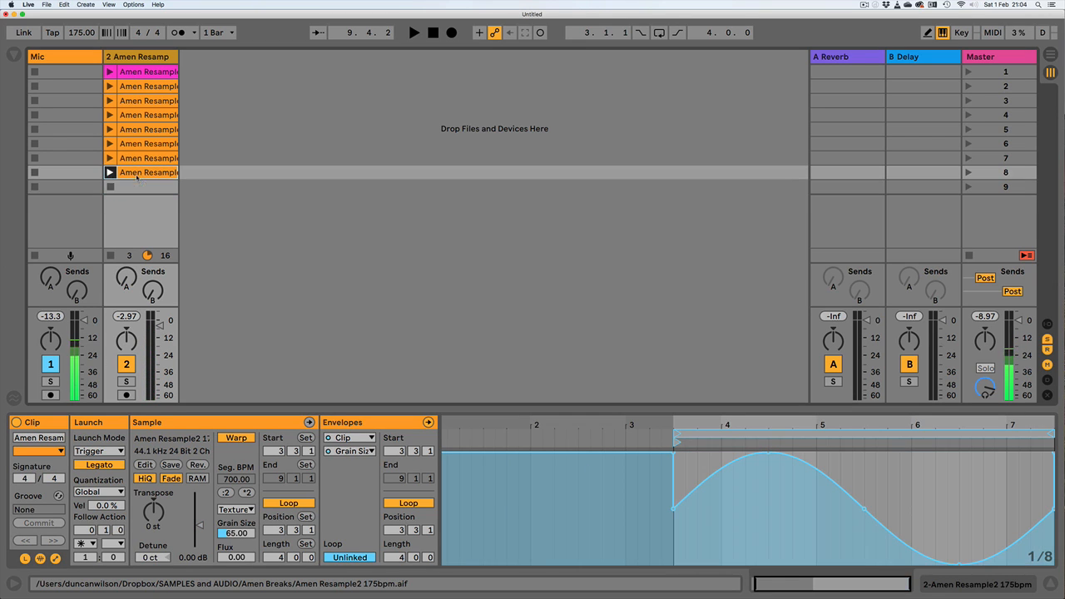
pyautogui.click(109, 72)
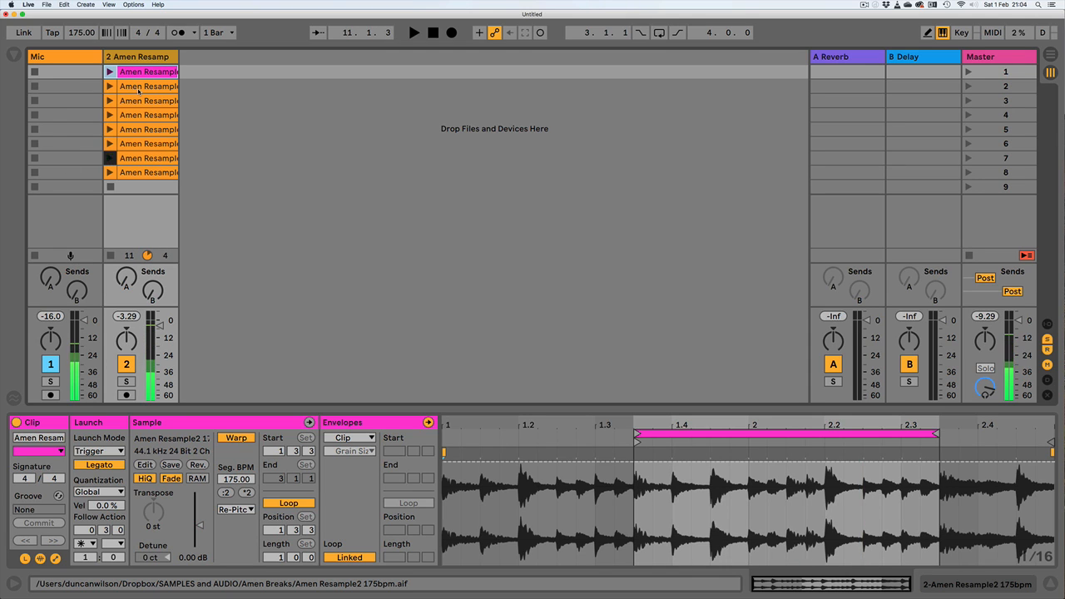
# Copy the second clip into the tenth slot and play it with a 0.0.1 loop starting at 1.4.3
pyautogui.moveTo(140, 88); pyautogui.dragTo(135, 216)
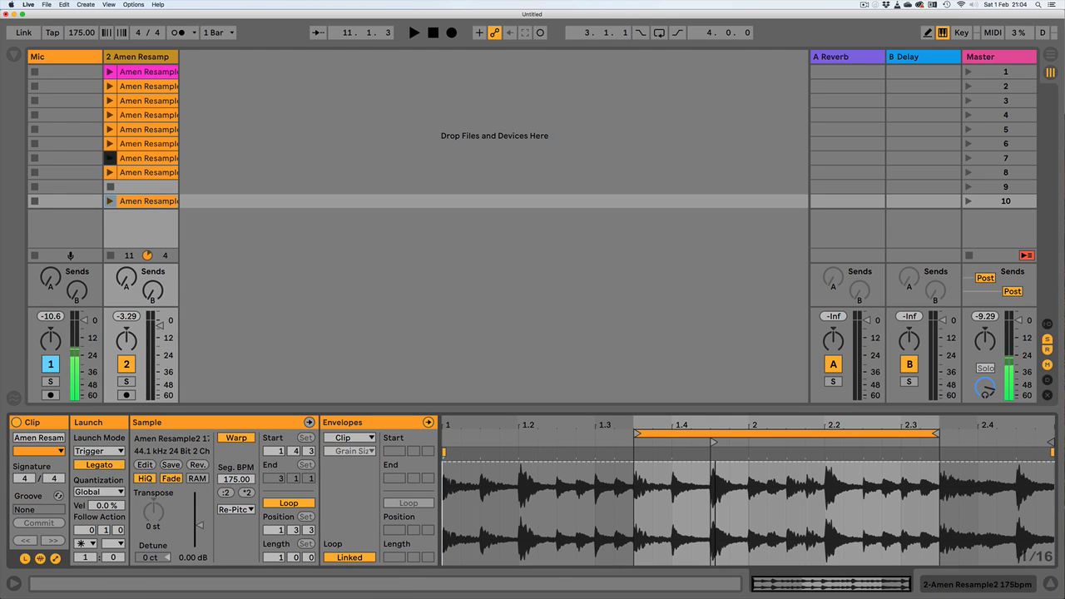
pyautogui.click(110, 202)
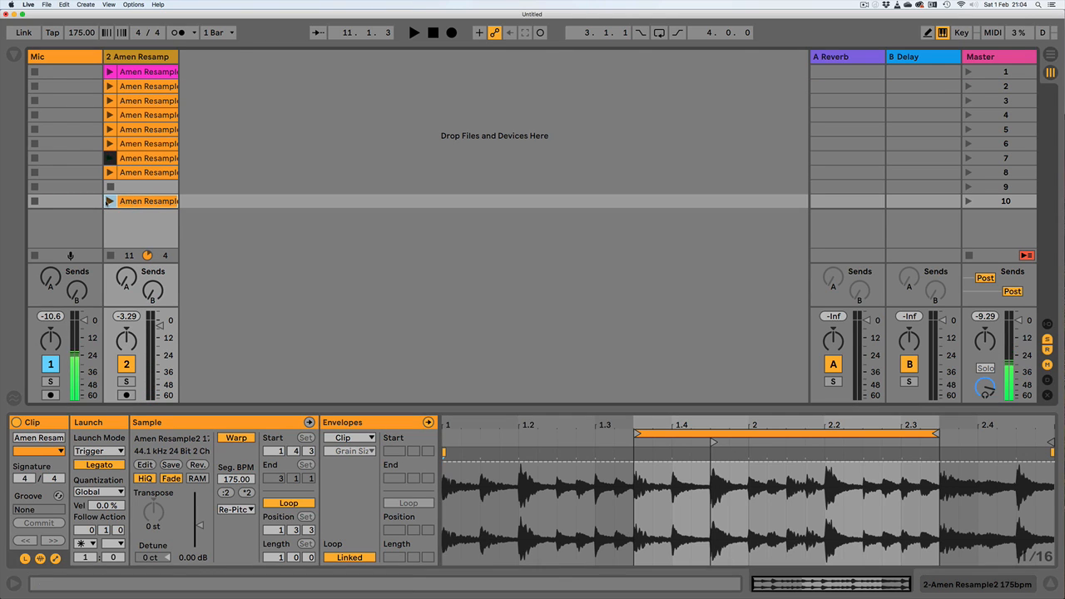
pyautogui.moveTo(709, 483); pyautogui.dragTo(729, 485)
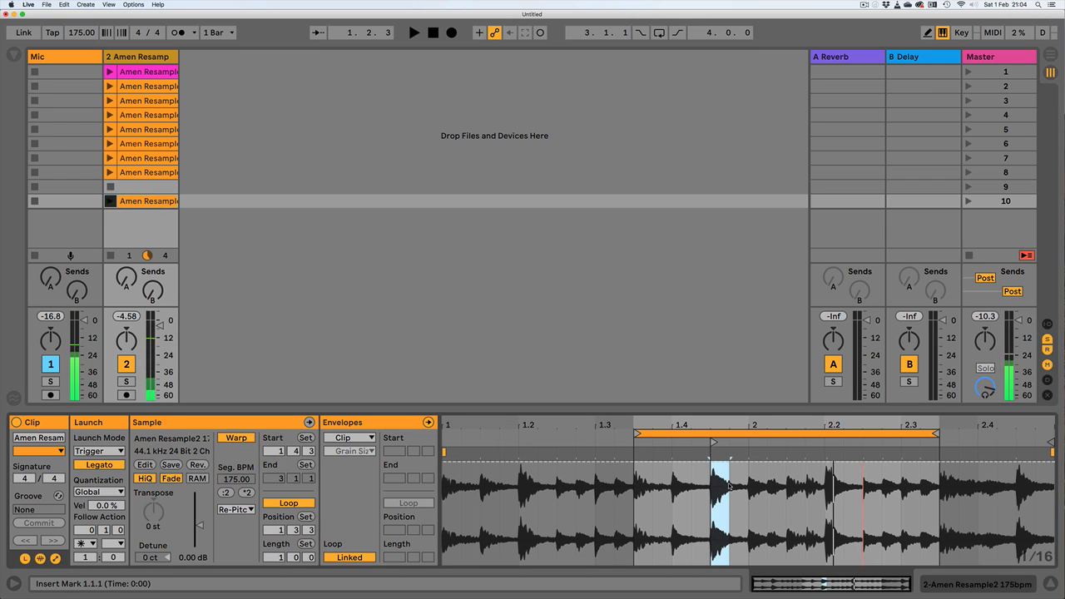
pyautogui.press('super+l')
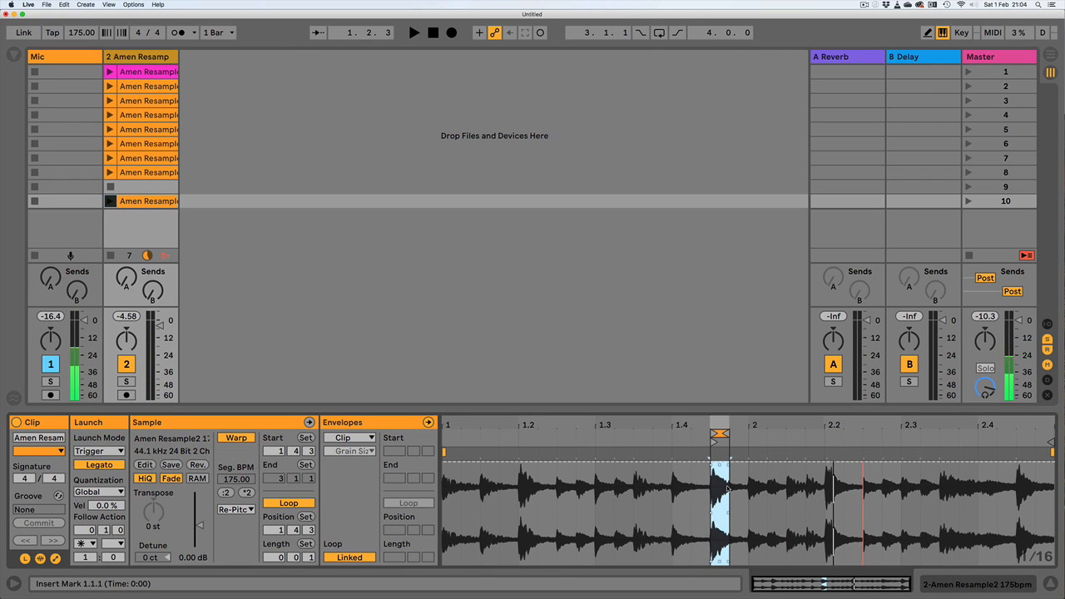
pyautogui.press('space')
pyautogui.moveTo(729, 425); pyautogui.dragTo(729, 459)
pyautogui.press('space')
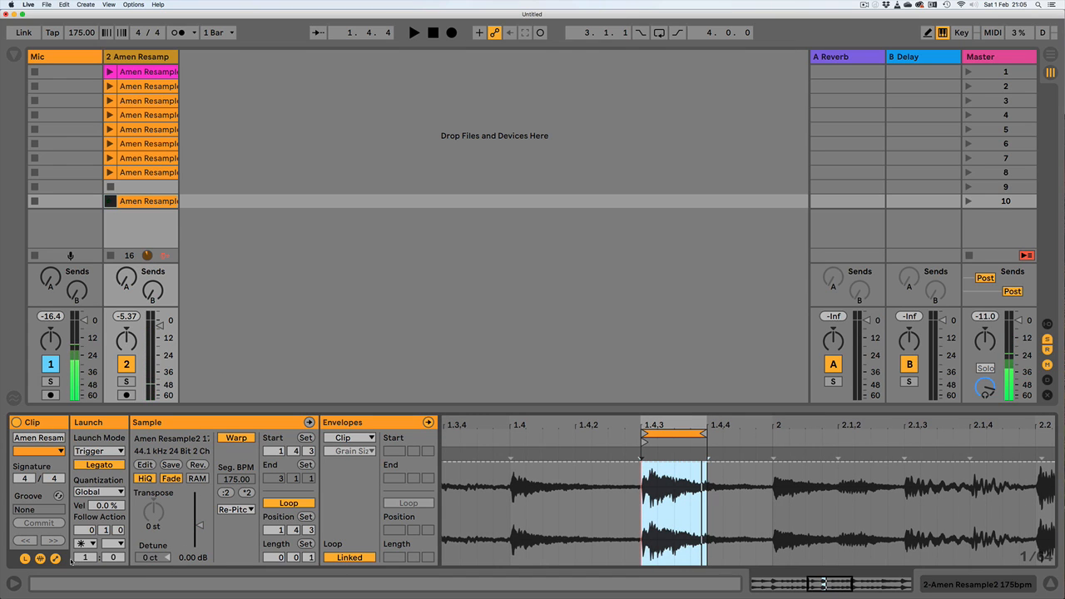
# Set the tenth clip's warp mode to Beats, then show its Transposition envelope and unlink it from the clip loop
pyautogui.click(237, 509)
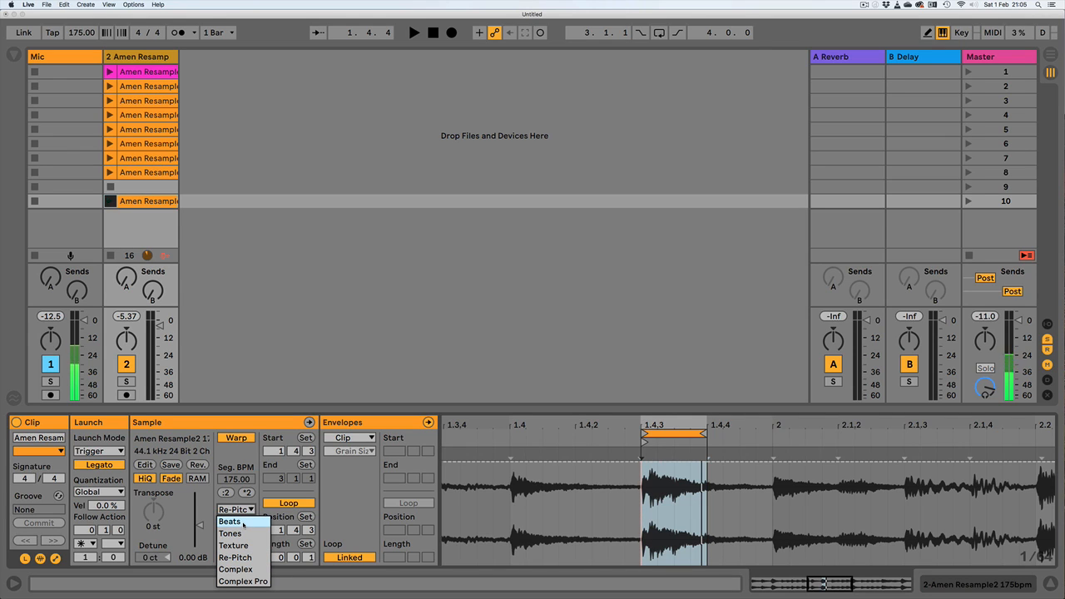
pyautogui.click(244, 522)
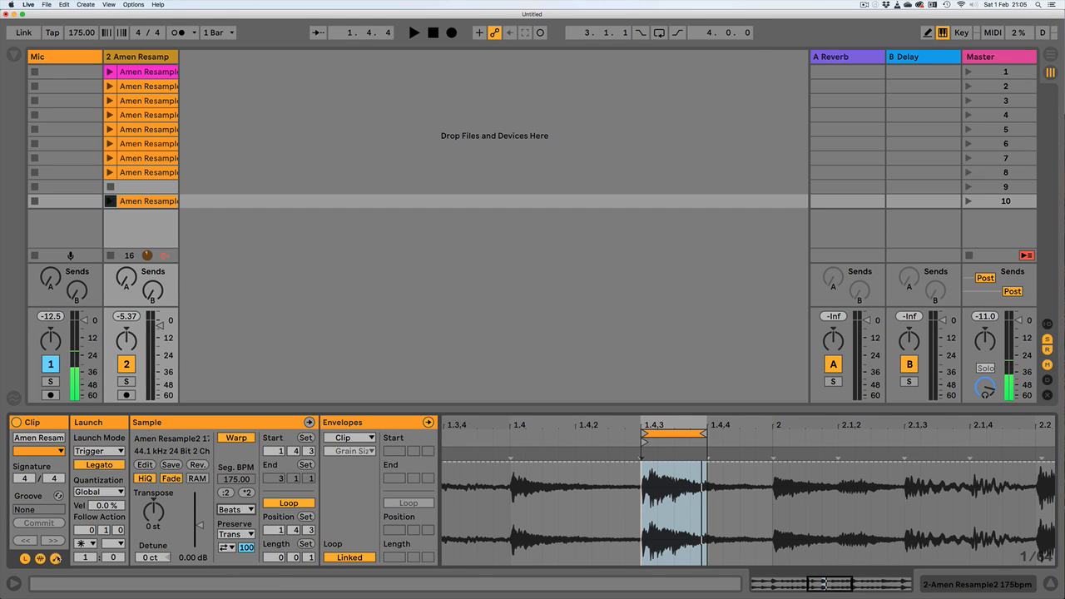
pyautogui.click(347, 438)
pyautogui.click(348, 442)
pyautogui.click(353, 451)
pyautogui.click(353, 476)
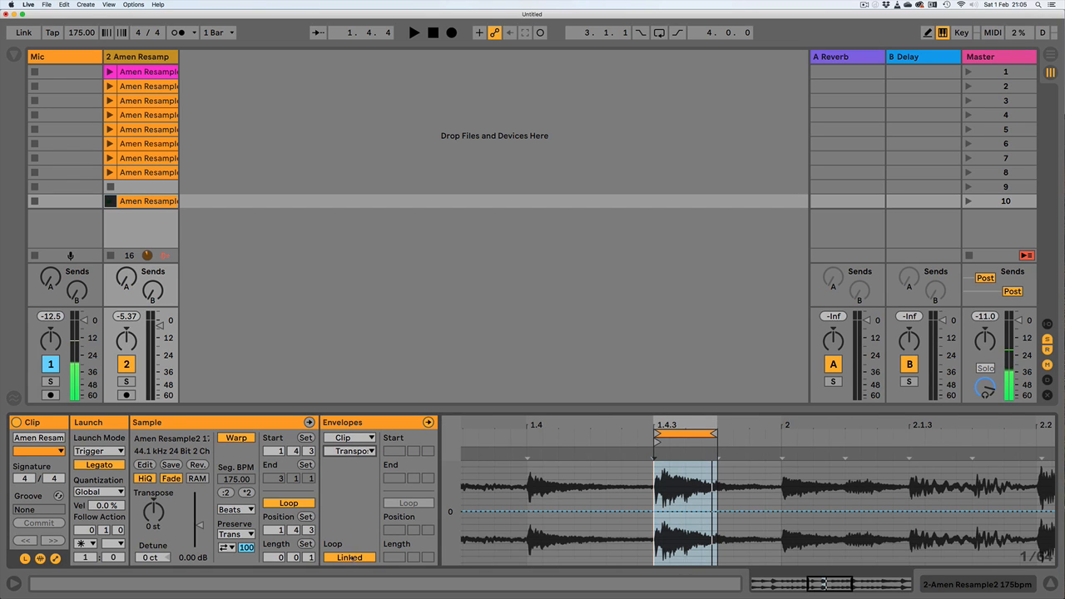
pyautogui.click(349, 558)
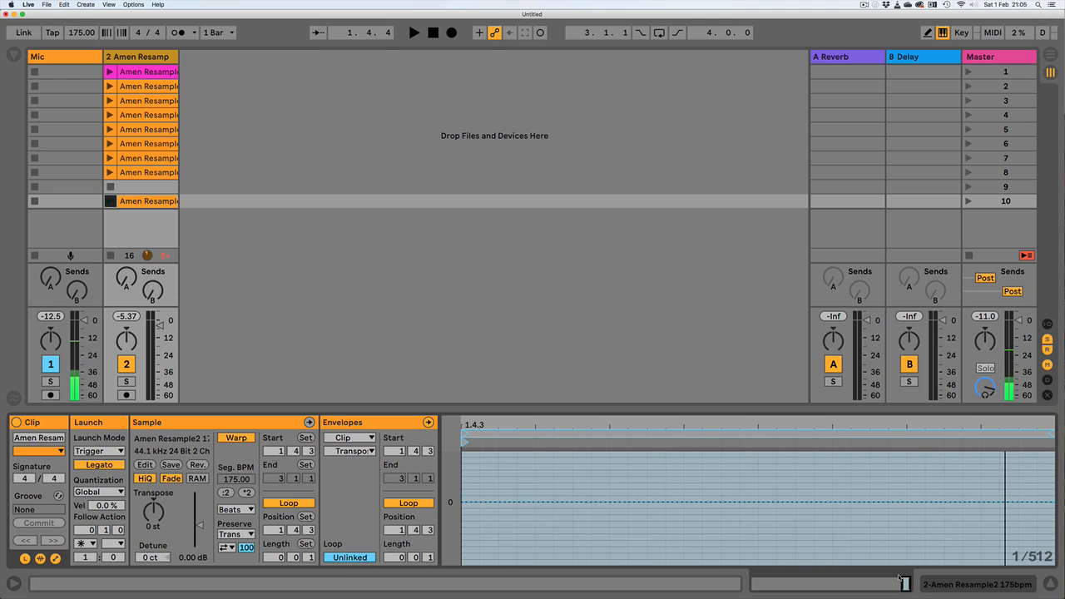
pyautogui.click(343, 437)
pyautogui.click(343, 438)
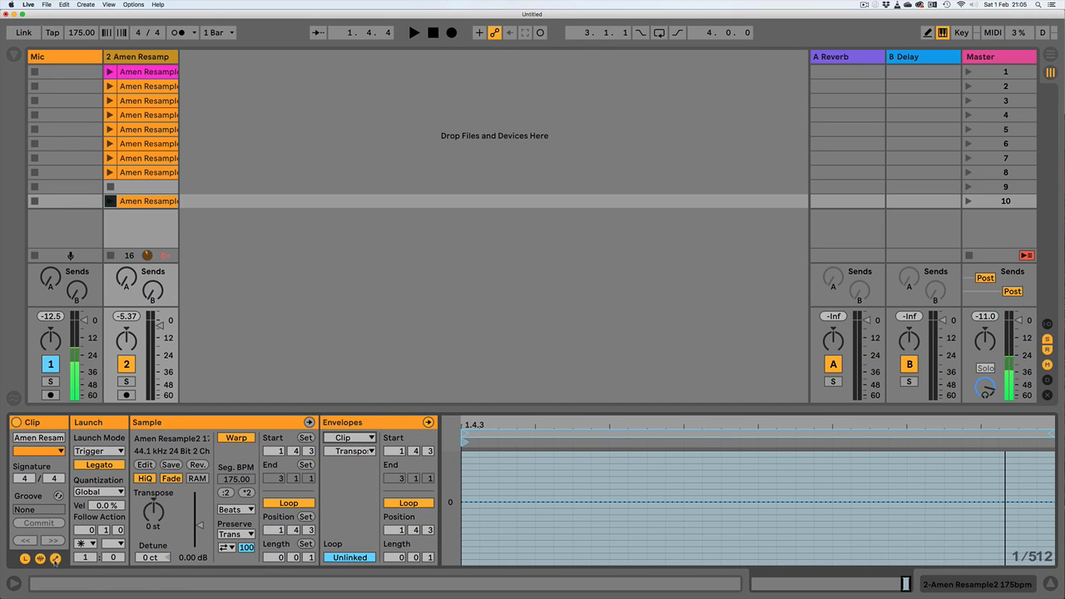
# Set 1.1.1 at the start of the clip's loop and show the Transposition envelope again
pyautogui.click(55, 559)
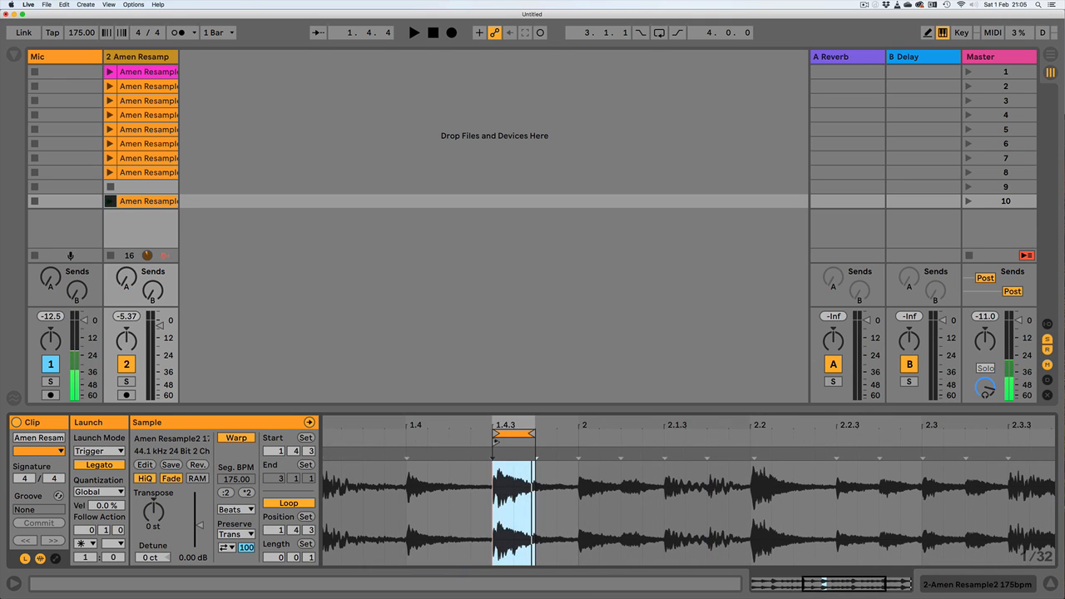
pyautogui.rightClick(494, 441)
pyautogui.click(510, 447)
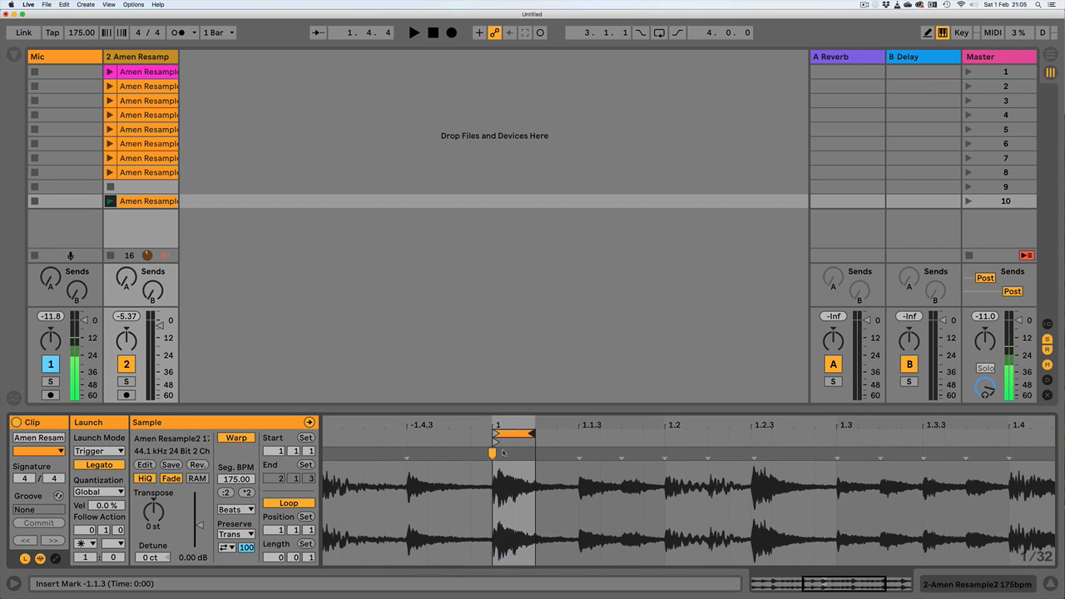
pyautogui.click(55, 559)
pyautogui.click(360, 437)
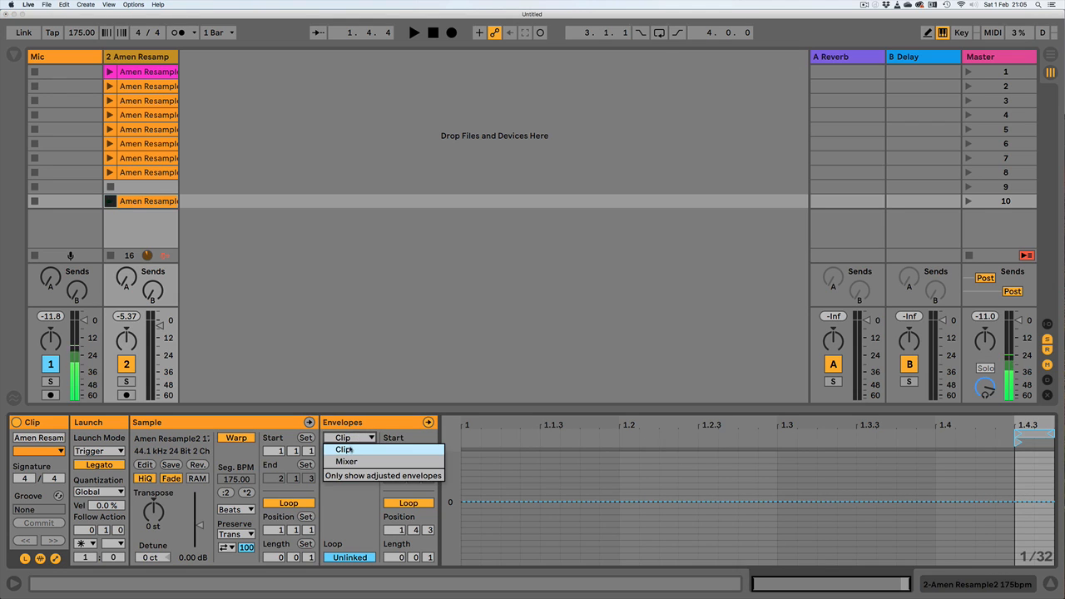
pyautogui.click(350, 449)
pyautogui.click(350, 451)
pyautogui.click(353, 474)
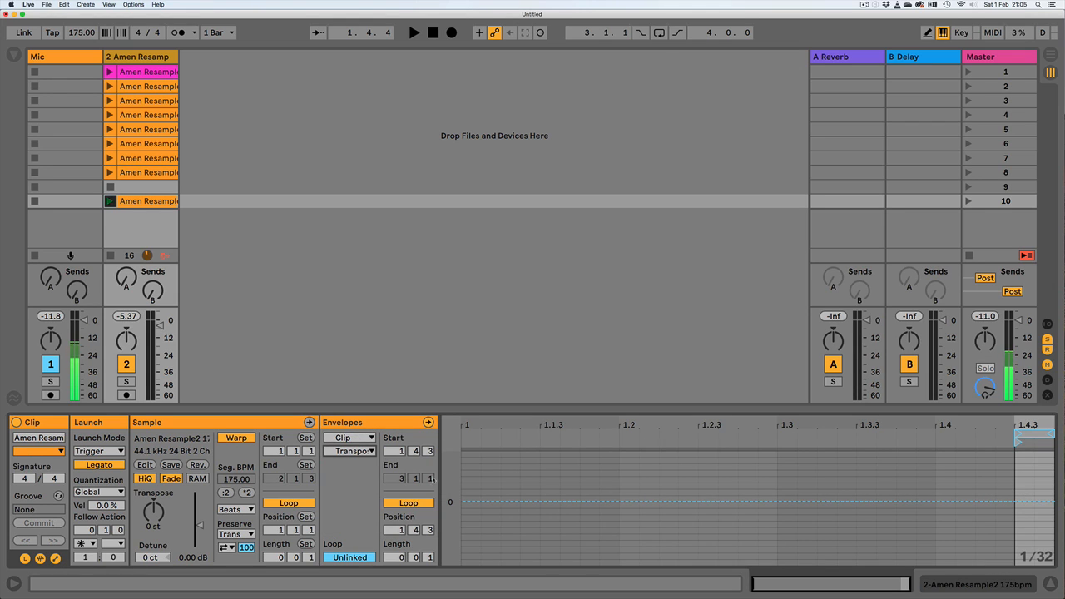
# Set the unlinked envelope's loop to start at 1.1.1 with a length of 2.0.0 and audition the clip
pyautogui.click(807, 425)
pyautogui.moveTo(1037, 427); pyautogui.dragTo(1024, 499)
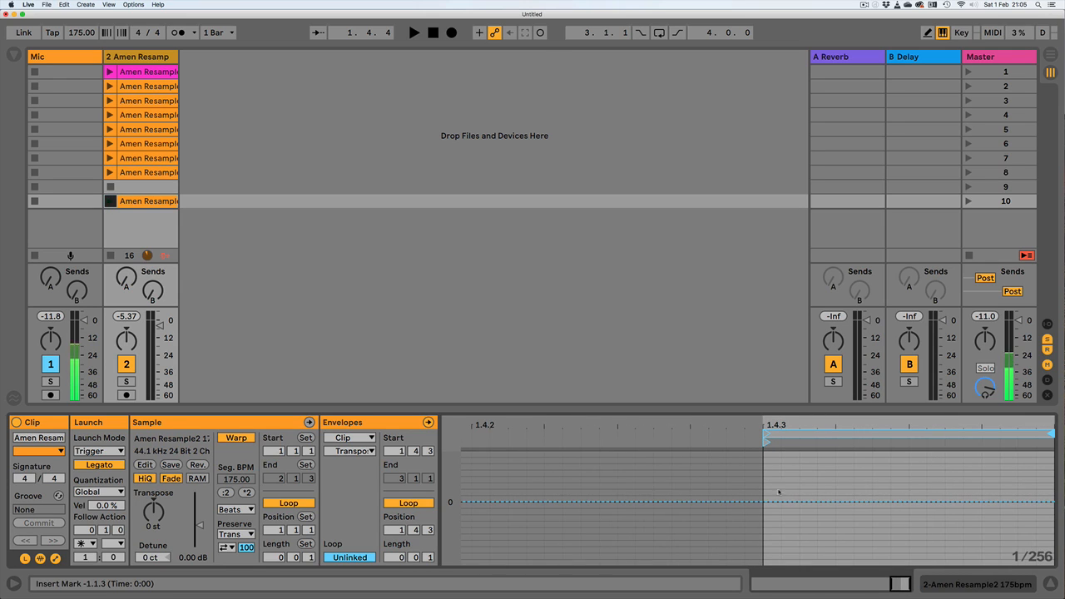
pyautogui.moveTo(907, 589); pyautogui.dragTo(838, 588)
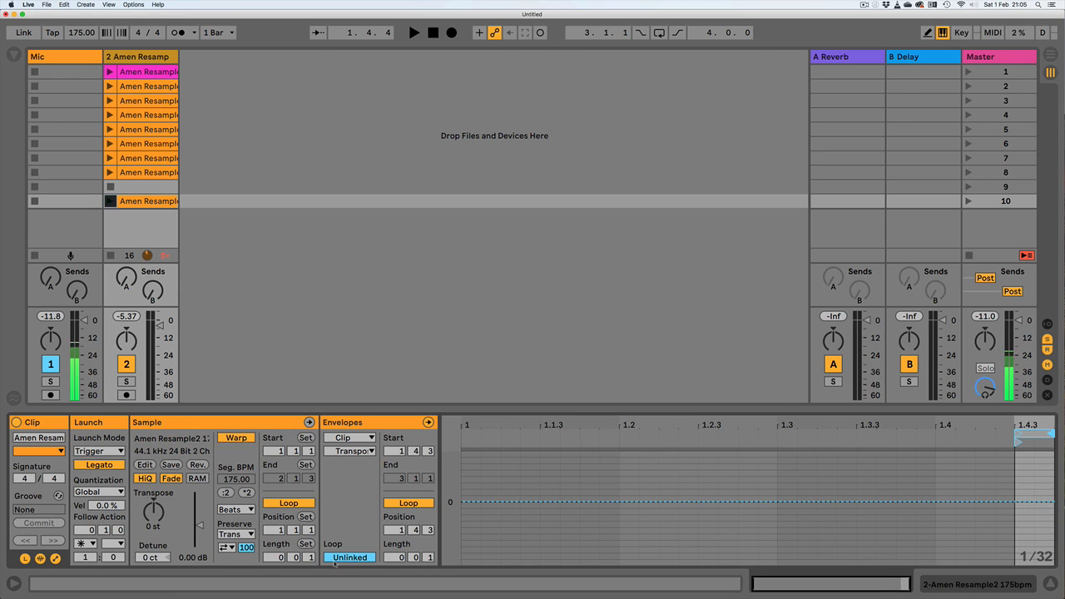
pyautogui.moveTo(388, 560); pyautogui.dragTo(497, 474)
pyautogui.moveTo(490, 425); pyautogui.dragTo(465, 436)
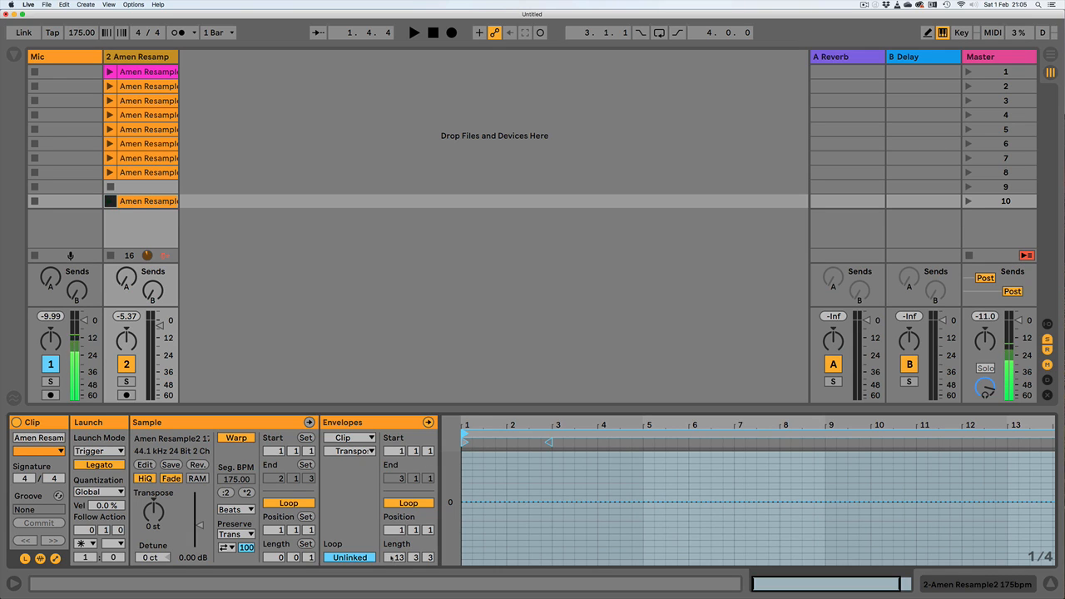
pyautogui.moveTo(1054, 434); pyautogui.dragTo(552, 435)
pyautogui.press('space')
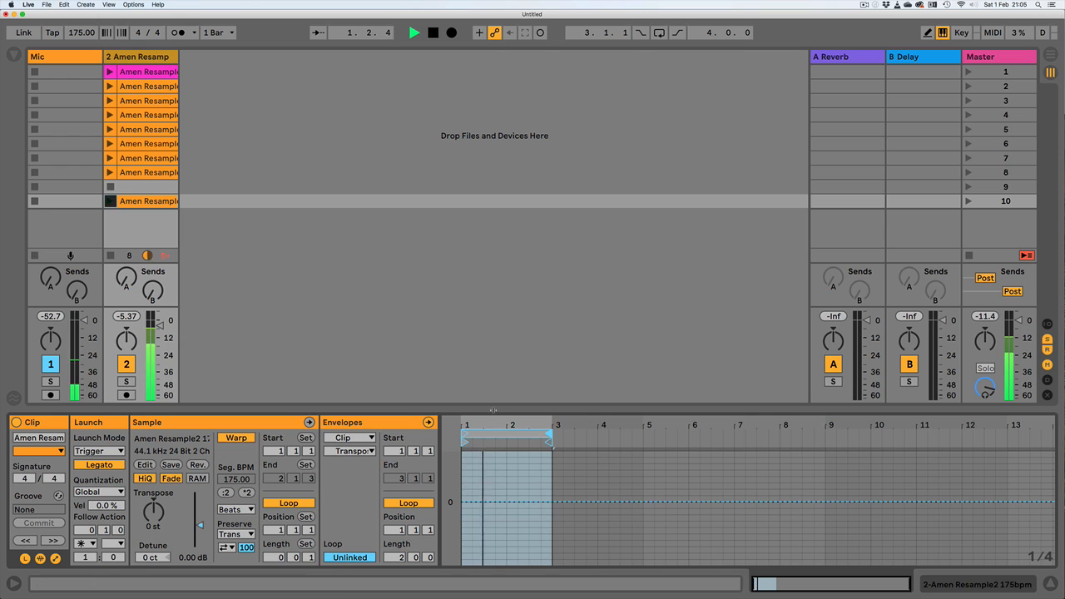
pyautogui.press('space')
# Shorten the envelope loop to 1.0.0 and insert a sine shape in the Transposition envelope from 1.1.1 to 2.1.1
pyautogui.moveTo(547, 434)
pyautogui.mouseDown()
pyautogui.moveTo(505, 440)
pyautogui.moveTo(489, 408)
pyautogui.moveTo(466, 221)
pyautogui.moveTo(440, 210)
pyautogui.moveTo(453, 424)
pyautogui.moveTo(505, 448)
pyautogui.mouseUp()
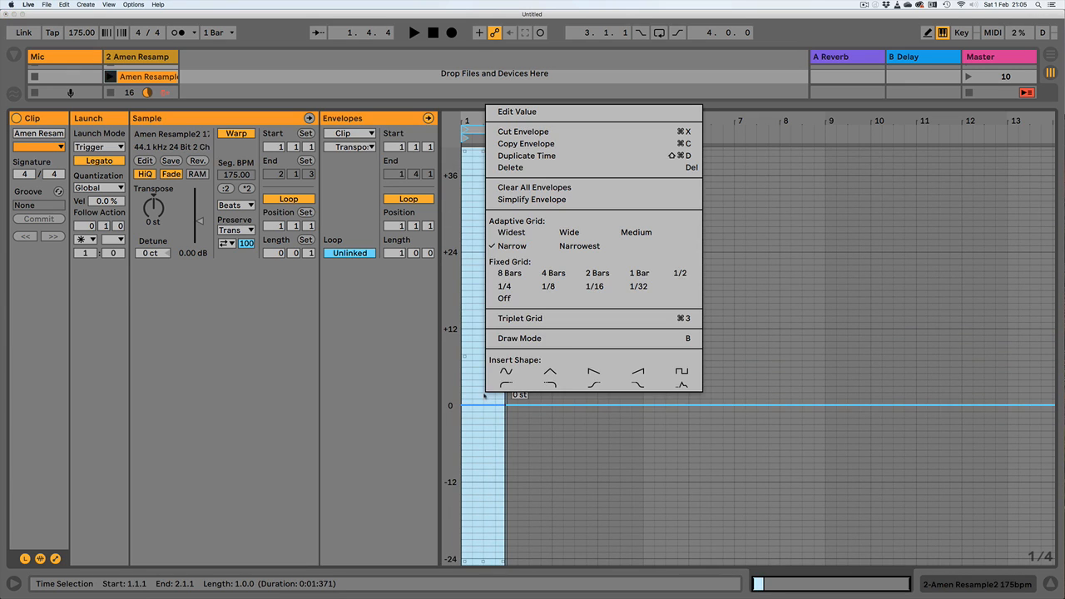
pyautogui.rightClick(488, 406)
pyautogui.click(505, 371)
pyautogui.press('space')
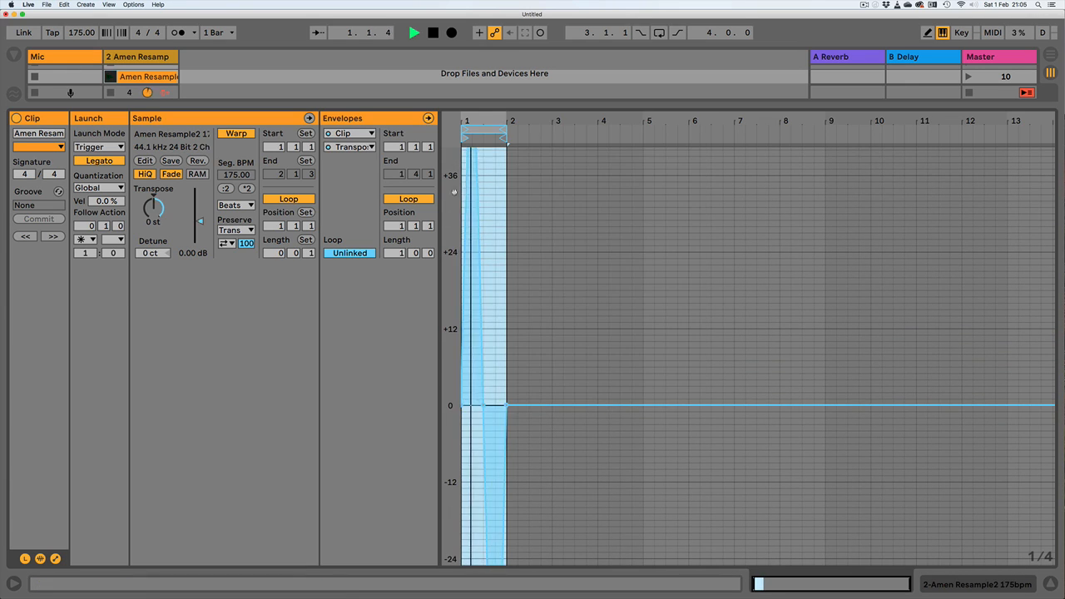
pyautogui.press('z')
pyautogui.press('space')
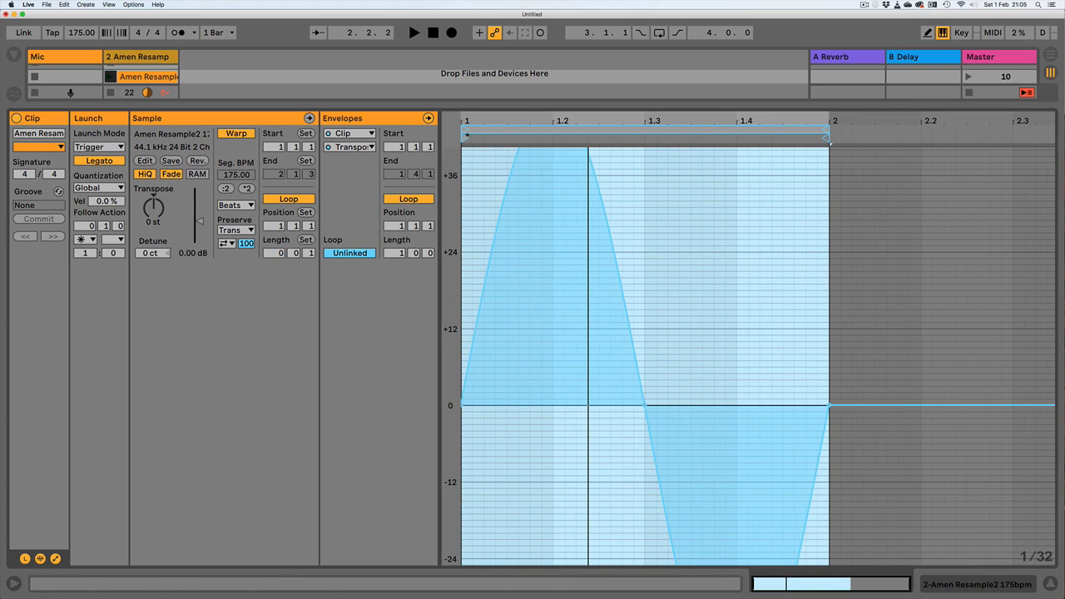
pyautogui.press('space')
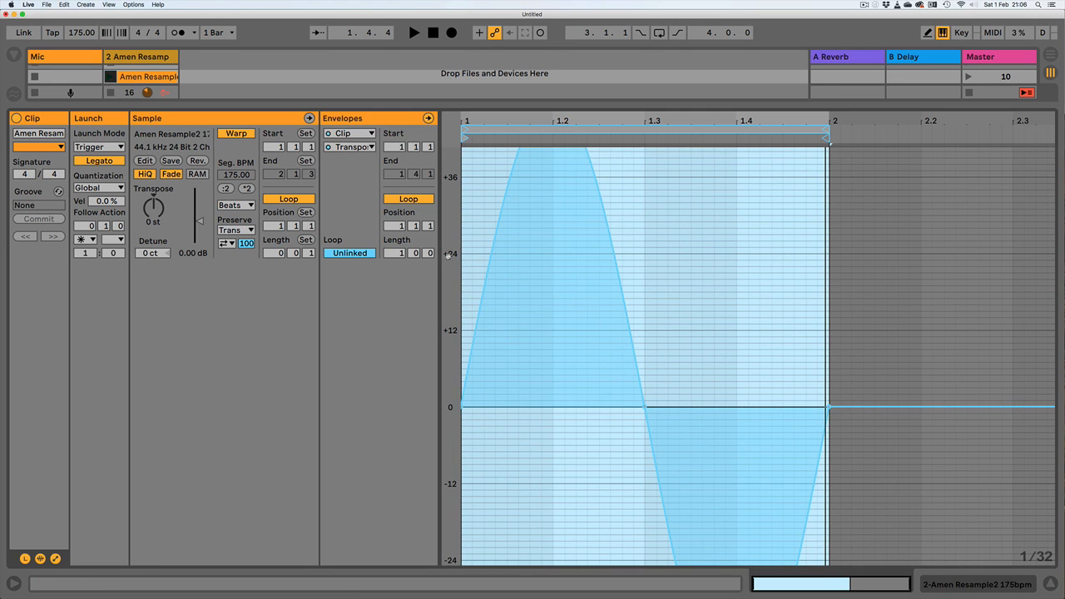
# Scale the transposition sine down so that it peaks at 0 and bottoms out at about -24 semitones
pyautogui.moveTo(448, 268); pyautogui.dragTo(444, 245)
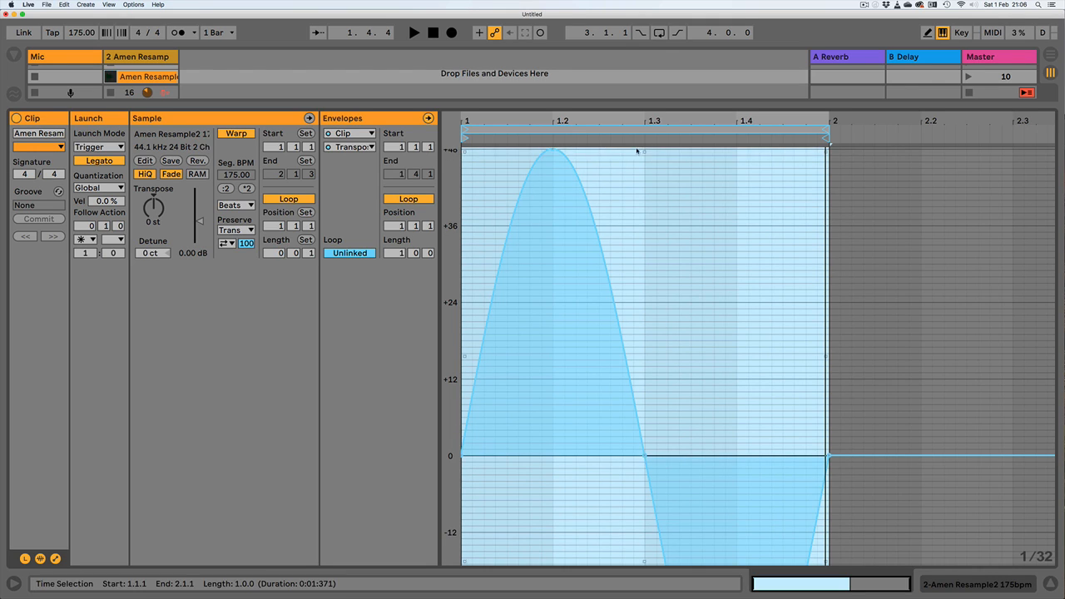
pyautogui.moveTo(644, 152); pyautogui.dragTo(644, 459)
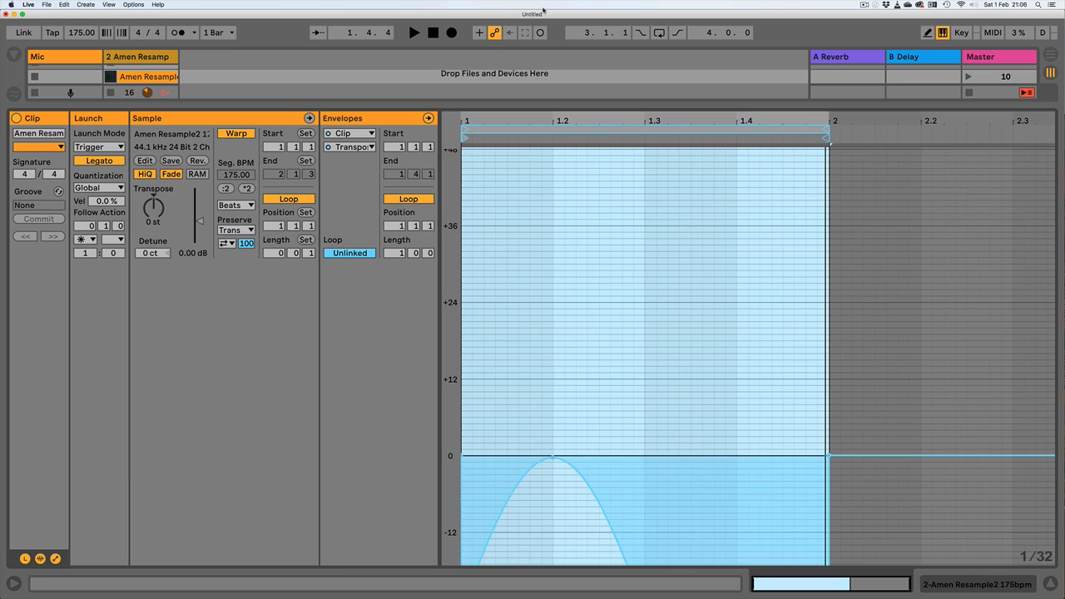
pyautogui.scroll(-5, 630, 254)
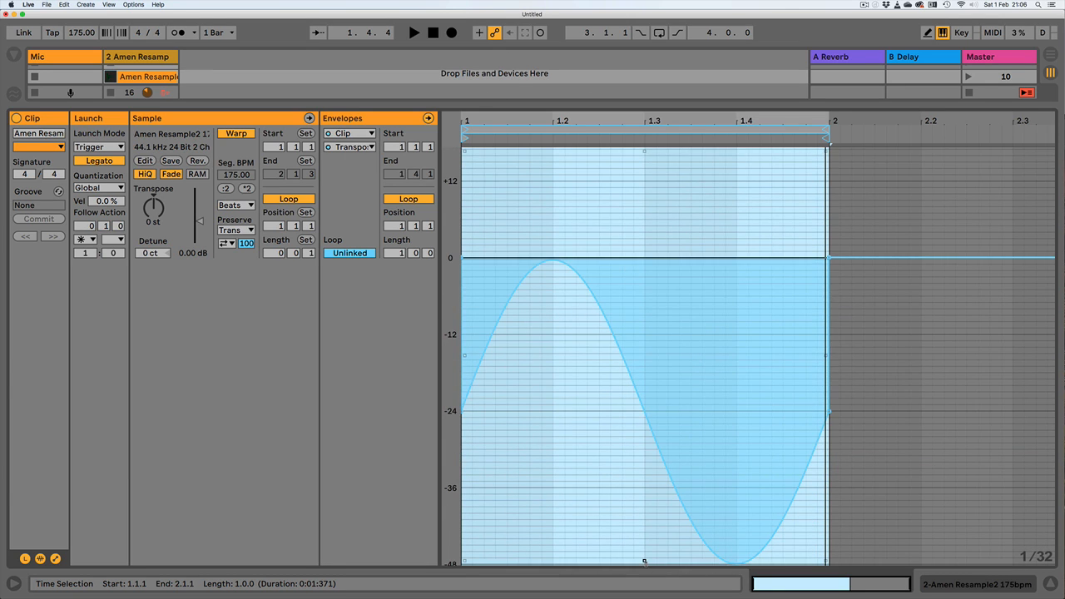
pyautogui.moveTo(644, 560); pyautogui.dragTo(644, 409)
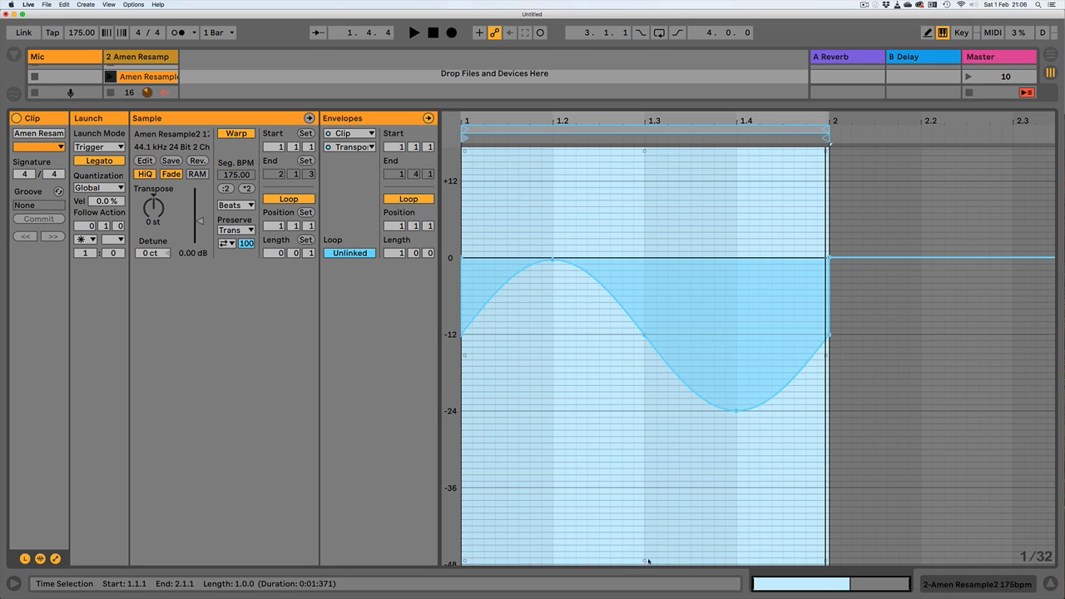
pyautogui.moveTo(644, 560)
pyautogui.mouseDown()
pyautogui.moveTo(644, 540)
pyautogui.moveTo(644, 573)
pyautogui.moveTo(644, 560)
pyautogui.mouseUp()
# Rescale the transposition sine to swing between about +12 and -12 semitones, centred on 0
pyautogui.scroll(5, 547, 221)
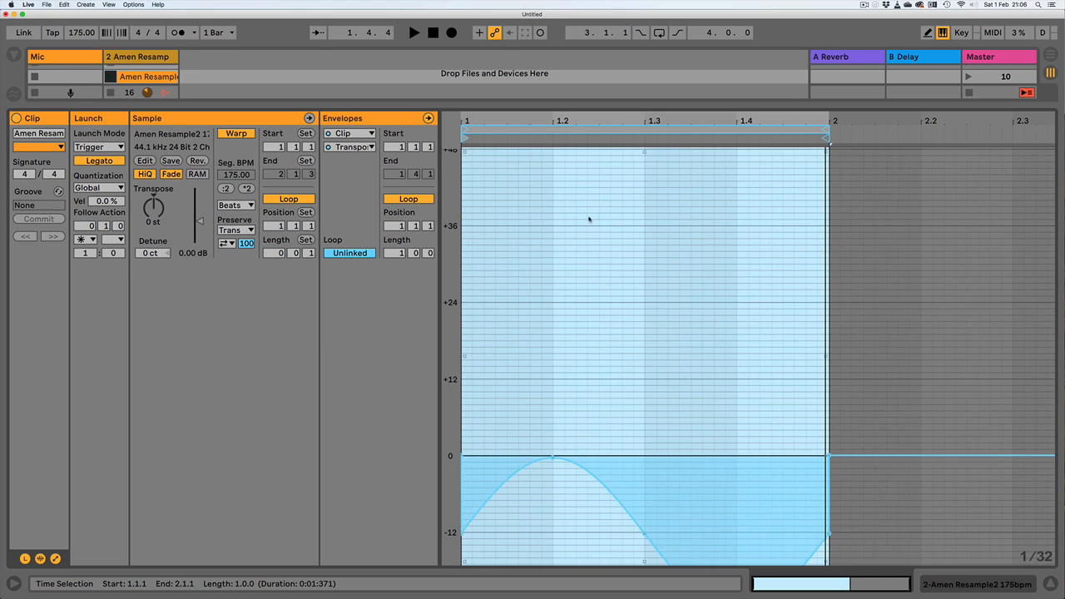
pyautogui.moveTo(644, 152); pyautogui.dragTo(644, 68)
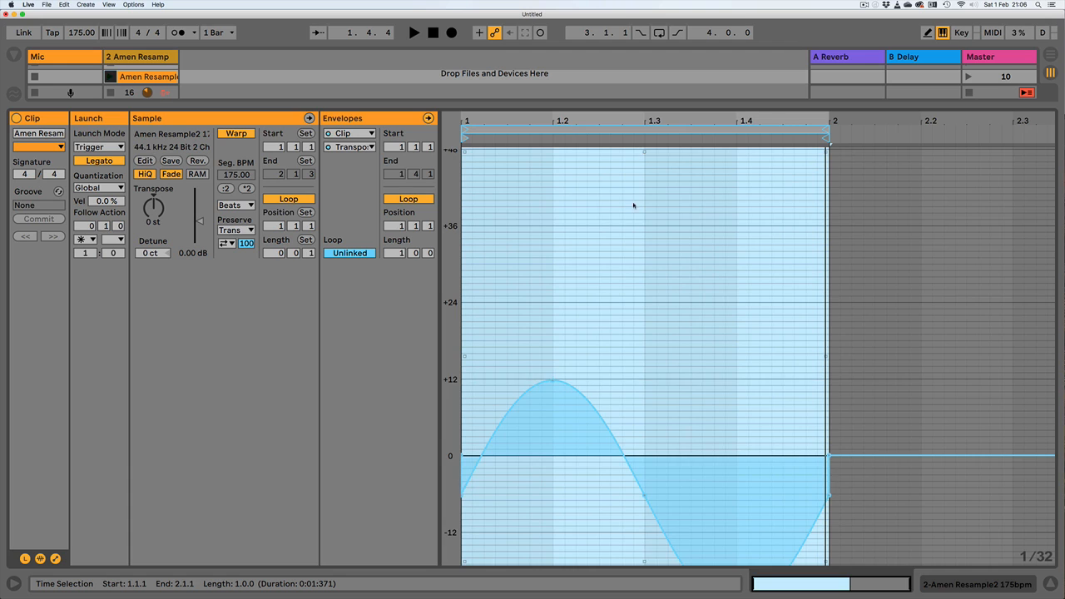
pyautogui.scroll(-4, 648, 237)
pyautogui.scroll(-1, 648, 238)
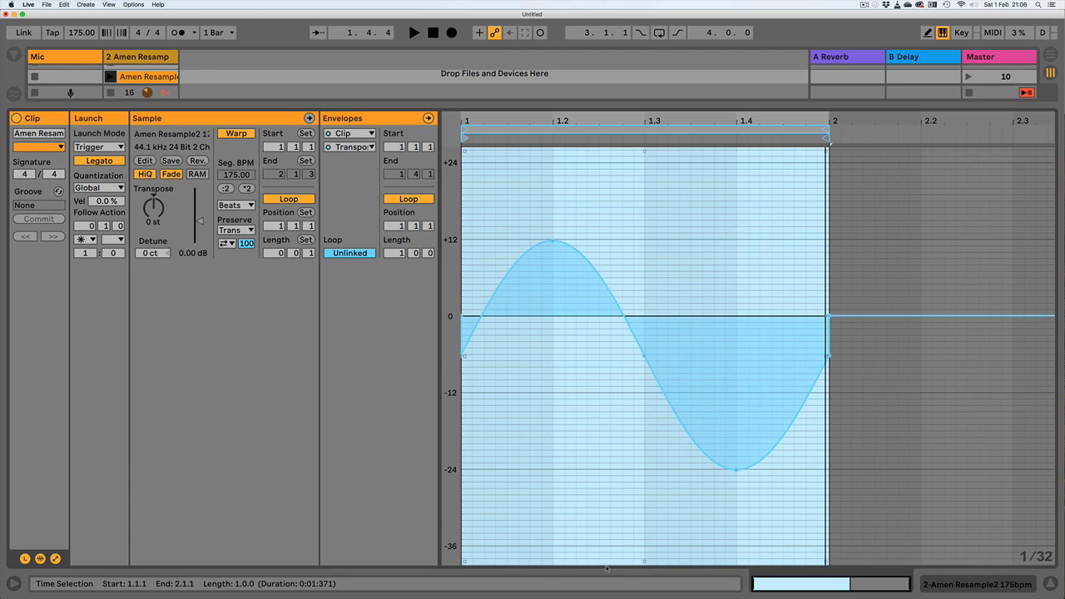
pyautogui.moveTo(644, 559); pyautogui.dragTo(644, 516)
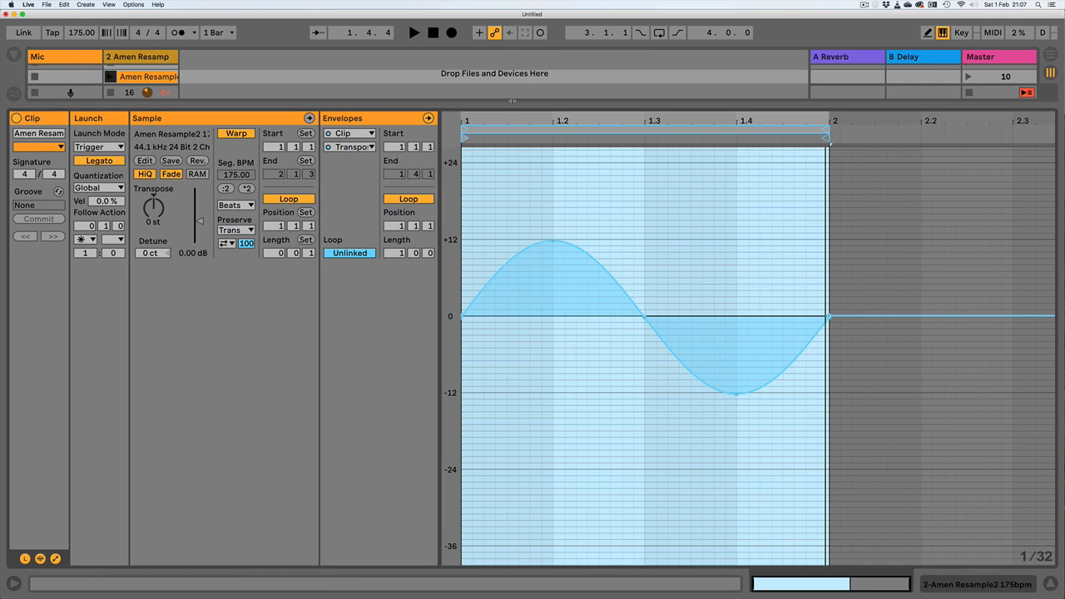
# Audition the clip with the transposition sine and fine-tune the sine's lowest point to -12 semitones
pyautogui.moveTo(514, 103); pyautogui.dragTo(514, 268)
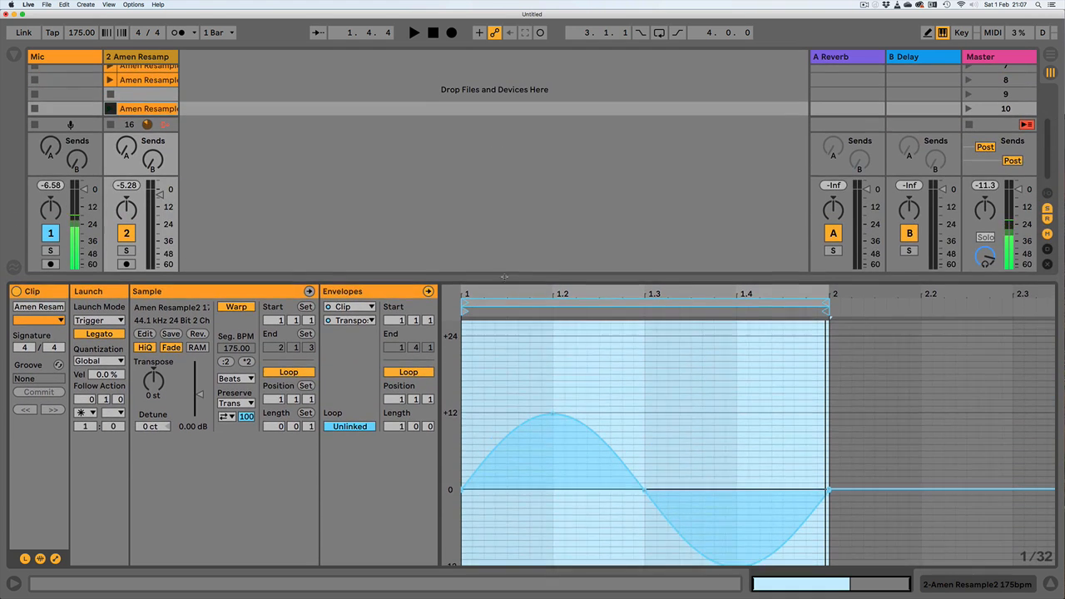
pyautogui.press('space')
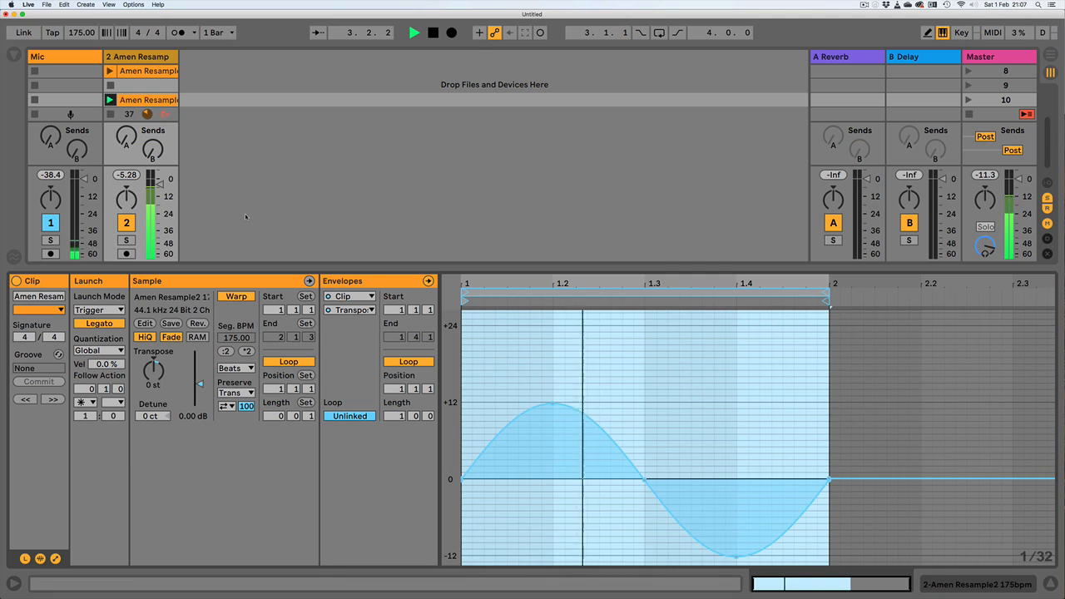
pyautogui.moveTo(193, 267); pyautogui.dragTo(197, 409)
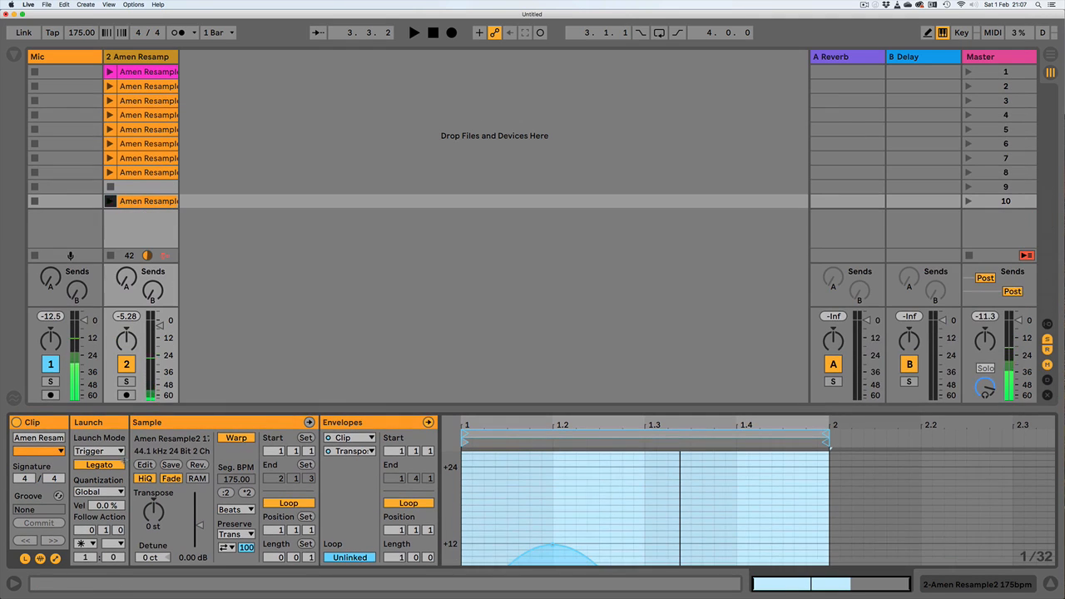
pyautogui.moveTo(448, 521); pyautogui.dragTo(521, 341)
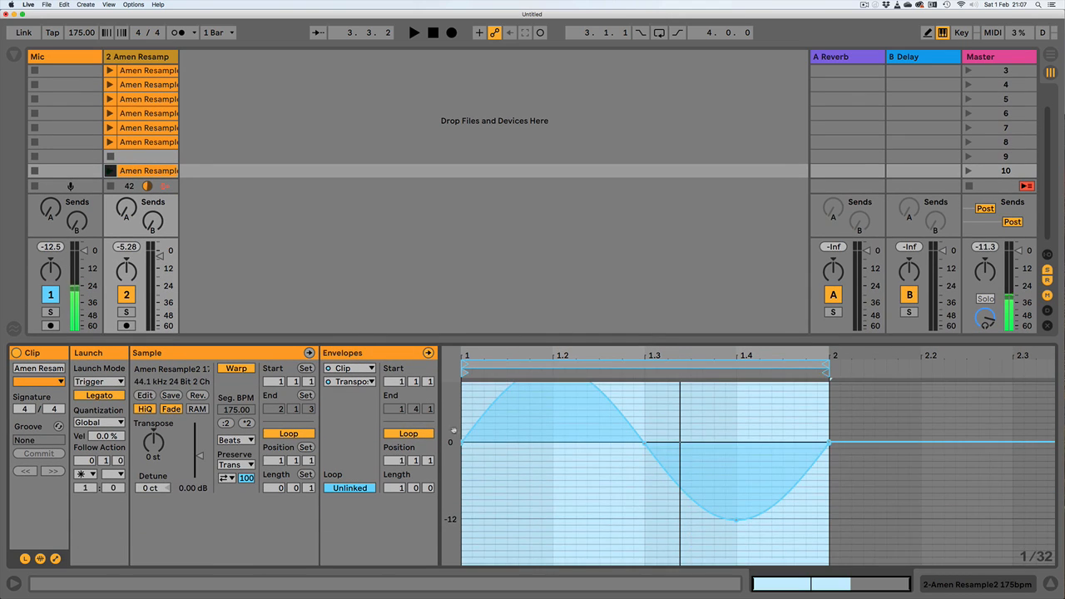
pyautogui.moveTo(453, 431); pyautogui.dragTo(439, 460)
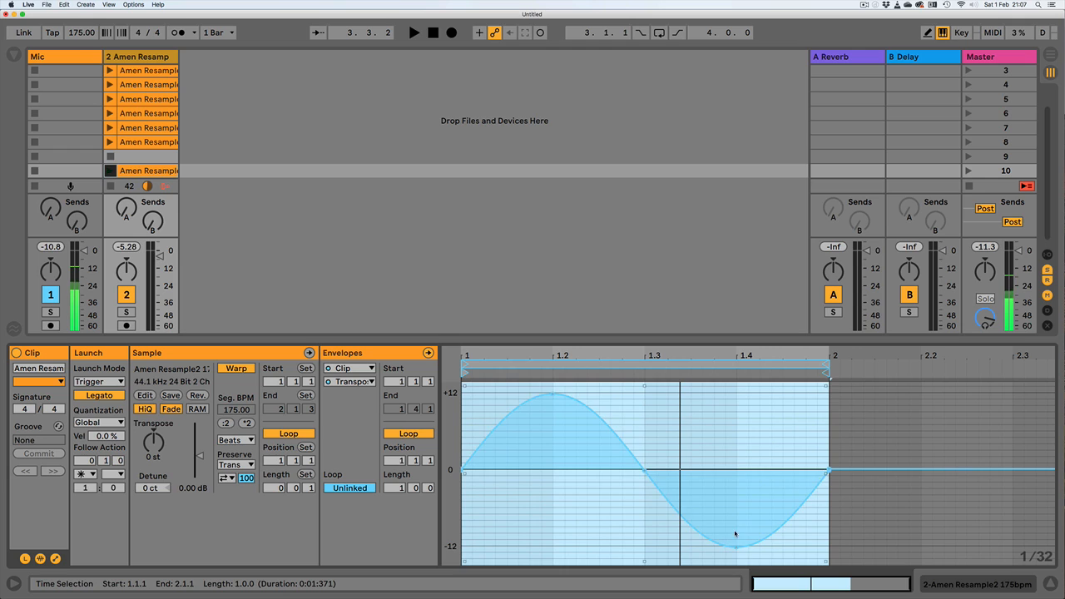
pyautogui.moveTo(736, 549); pyautogui.dragTo(736, 545)
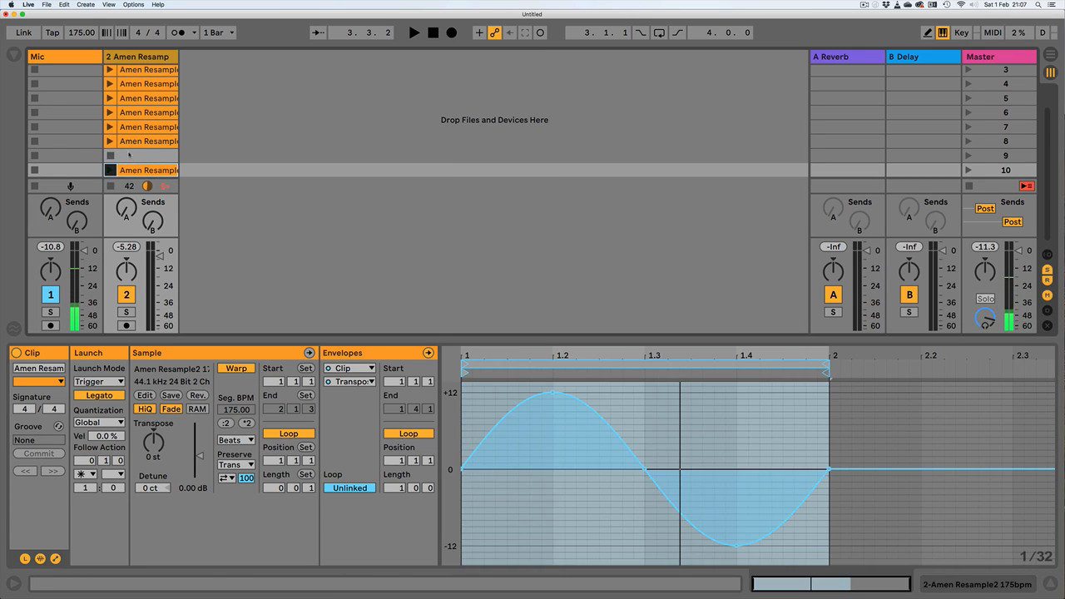
# Duplicate the tenth clip into the eleventh slot and extend the copy's envelope loop to a length of 2.0.0
pyautogui.click(149, 173)
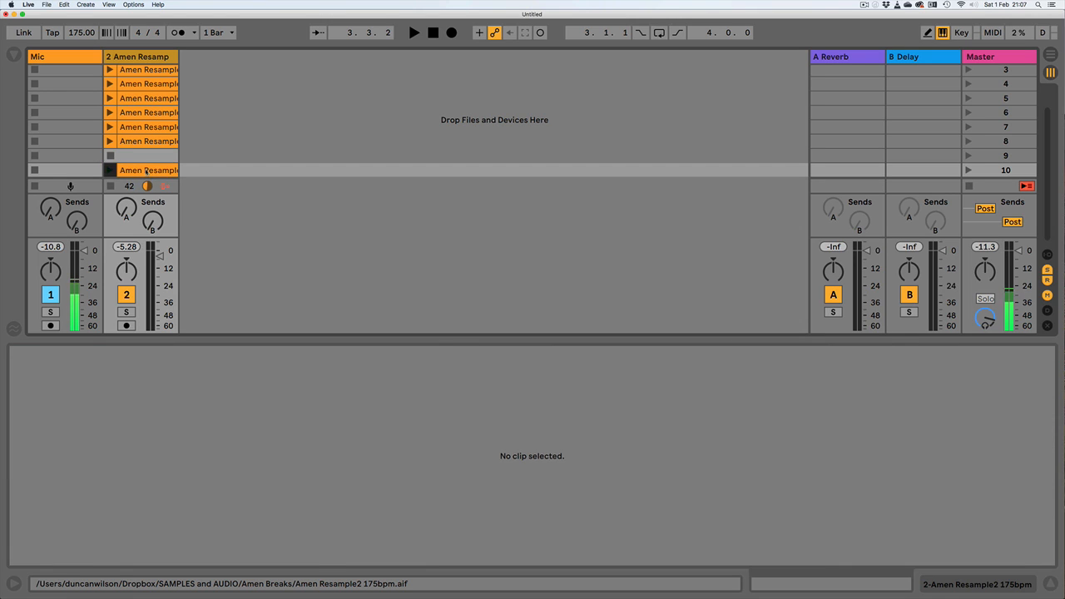
pyautogui.press('super+d')
pyautogui.press('space')
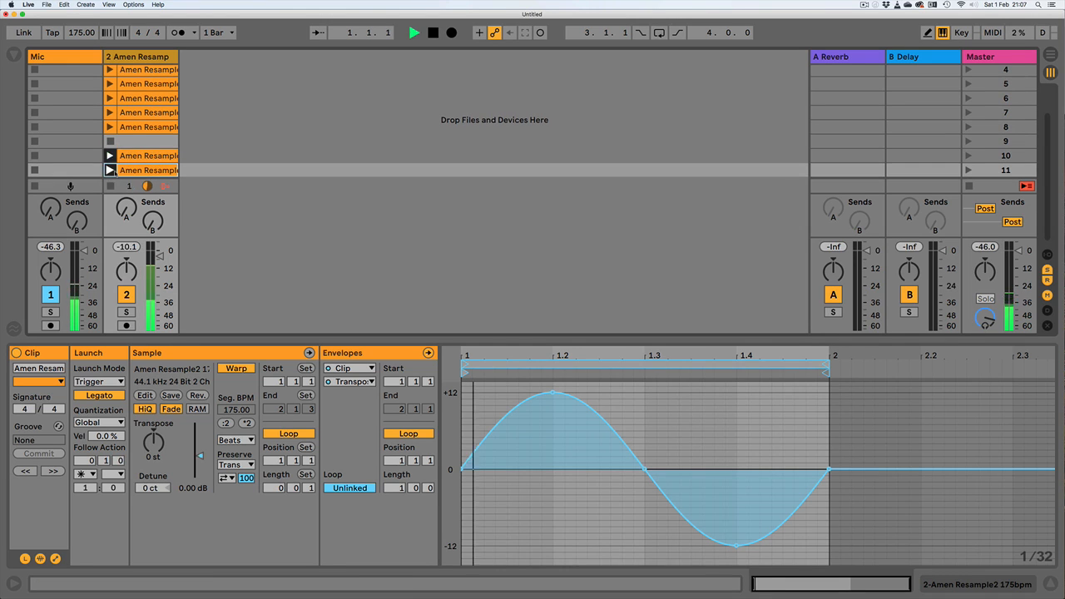
pyautogui.press('space')
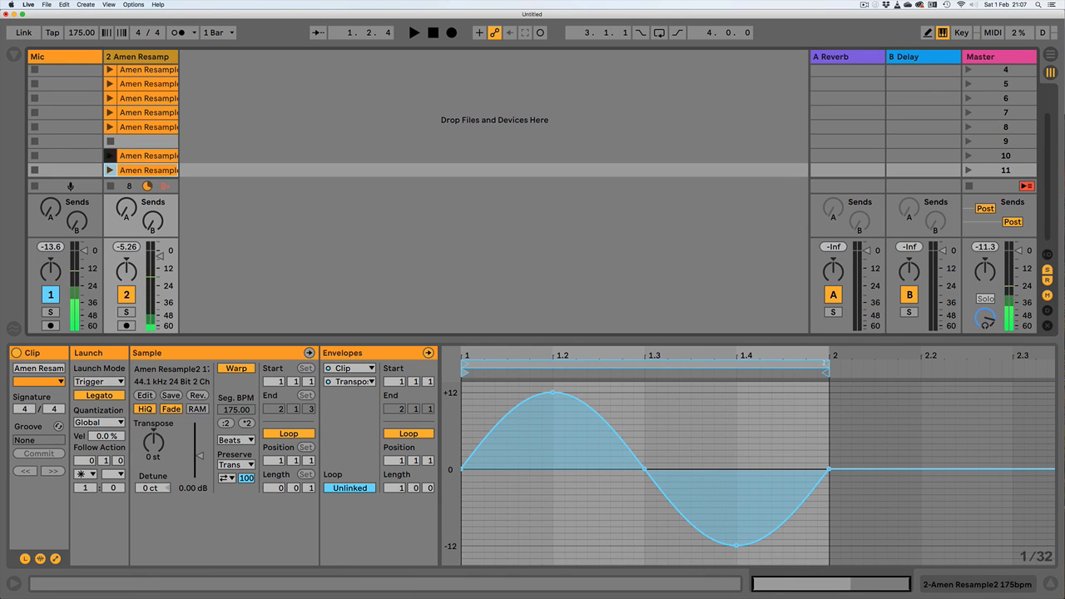
pyautogui.moveTo(827, 370); pyautogui.dragTo(984, 371)
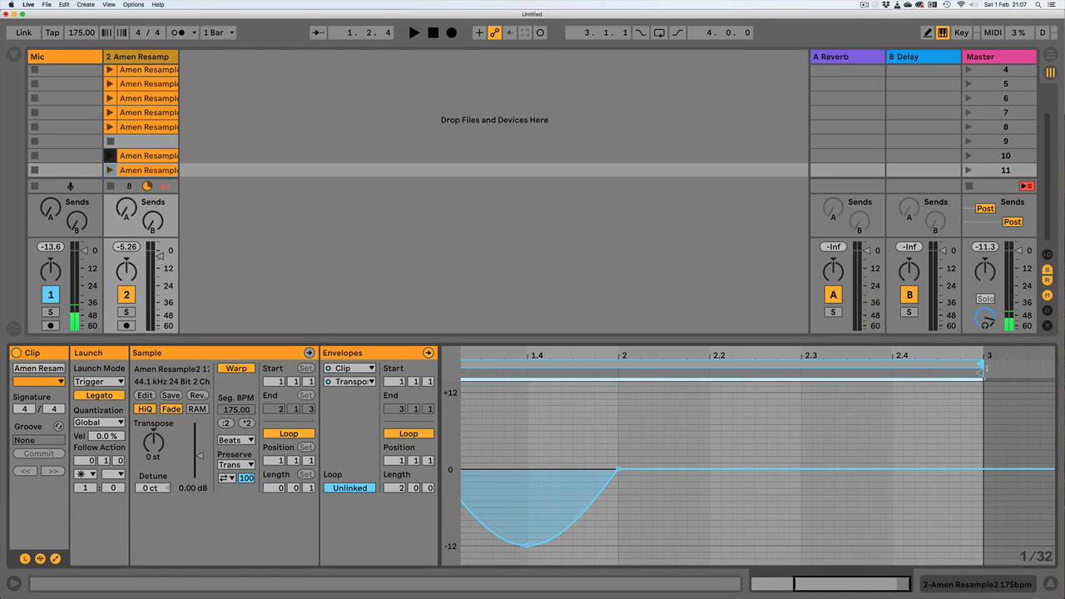
# Try to stretch and reposition the transposition sine to fill the two-bar envelope loop
pyautogui.moveTo(794, 584); pyautogui.dragTo(751, 585)
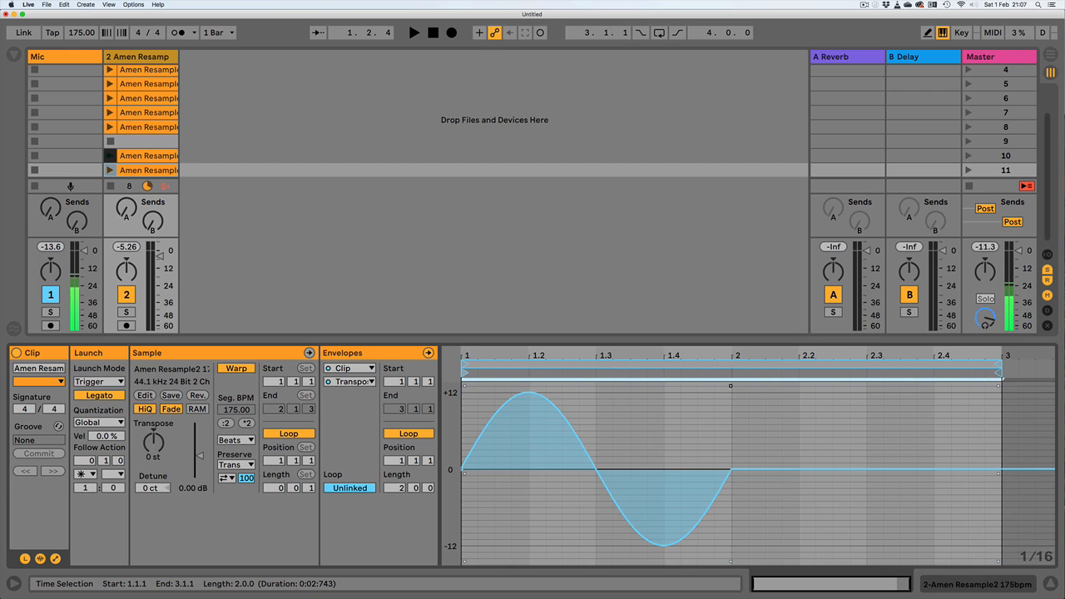
pyautogui.moveTo(731, 386)
pyautogui.mouseDown()
pyautogui.moveTo(730, 374)
pyautogui.moveTo(731, 386)
pyautogui.mouseUp()
pyautogui.scroll(-4, 707, 431)
pyautogui.scroll(2, 720, 543)
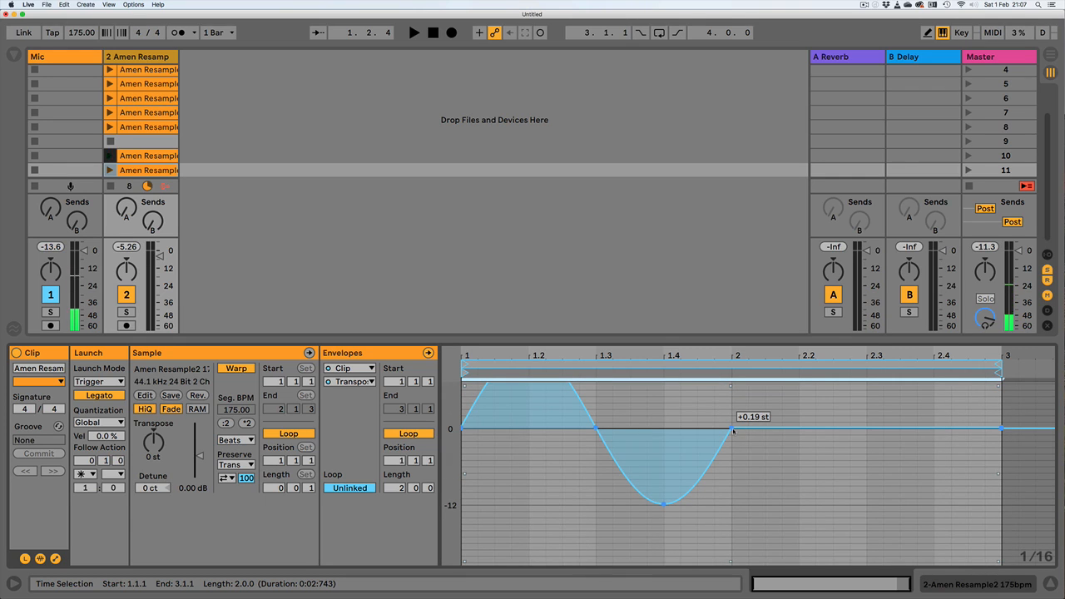
pyautogui.moveTo(732, 430); pyautogui.dragTo(848, 441)
pyautogui.scroll(2, 646, 455)
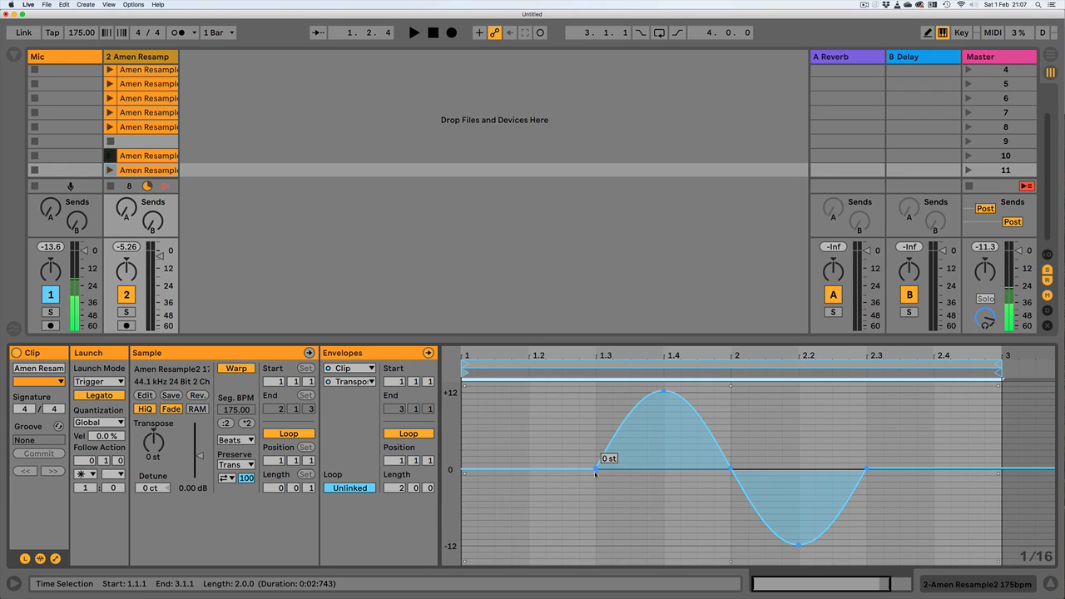
pyautogui.moveTo(596, 471); pyautogui.dragTo(698, 473)
pyautogui.hscroll(3, 808, 516)
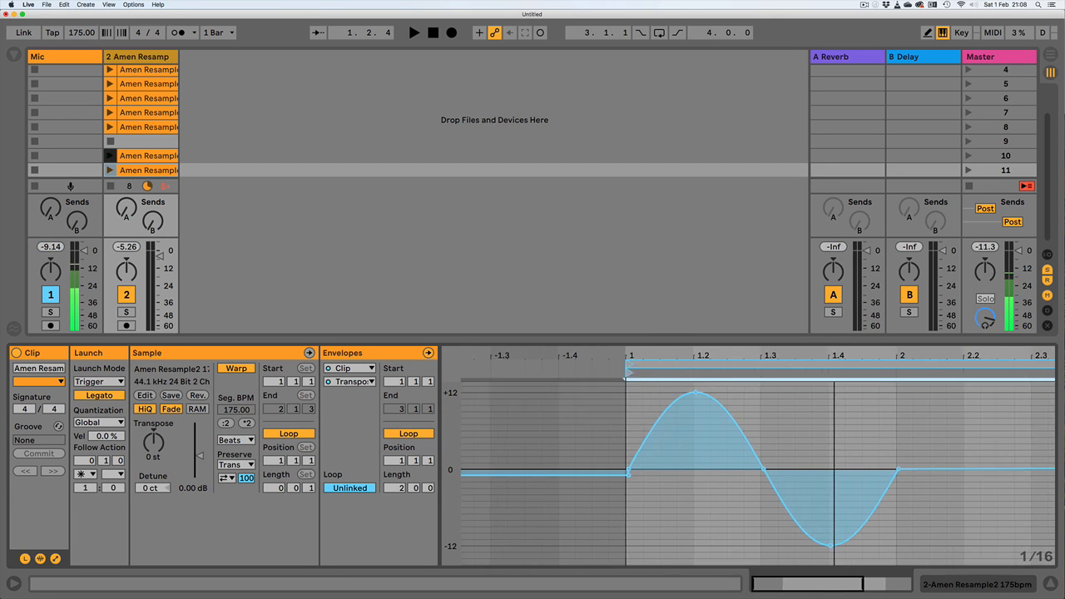
pyautogui.moveTo(810, 355); pyautogui.dragTo(810, 328)
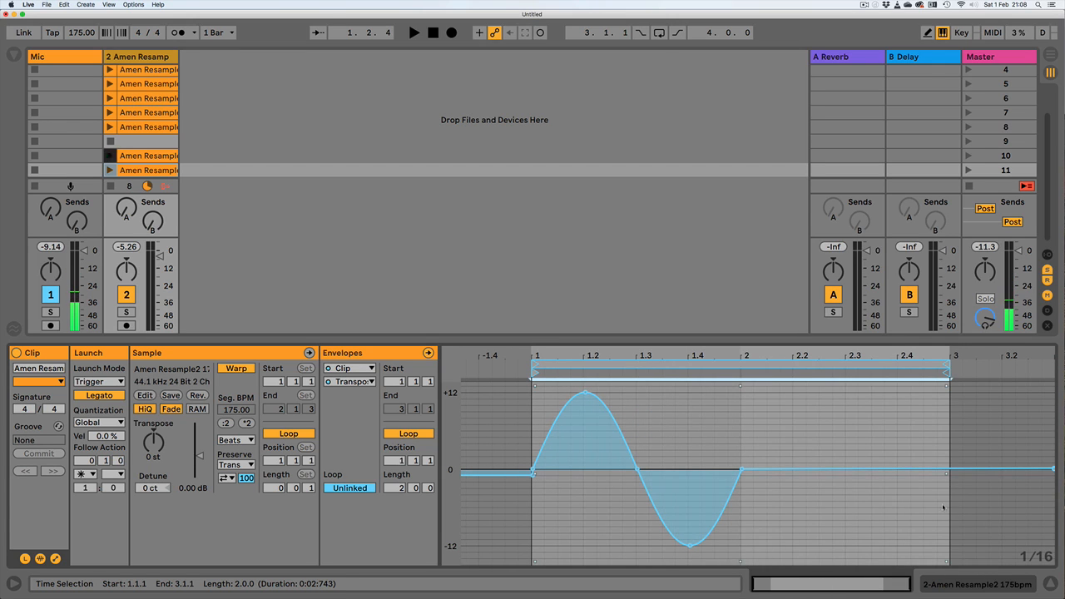
# Insert a sine shape across the full two bars of the eleventh clip's transposition envelope and audition the clip
pyautogui.moveTo(950, 508); pyautogui.dragTo(532, 504)
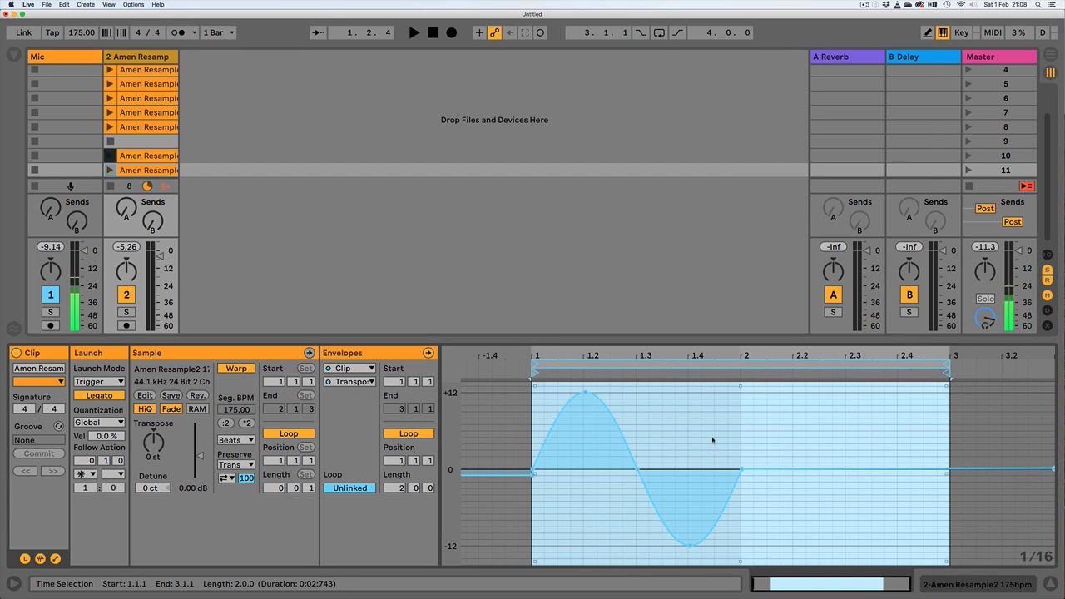
pyautogui.rightClick(712, 441)
pyautogui.click(731, 410)
pyautogui.press('space')
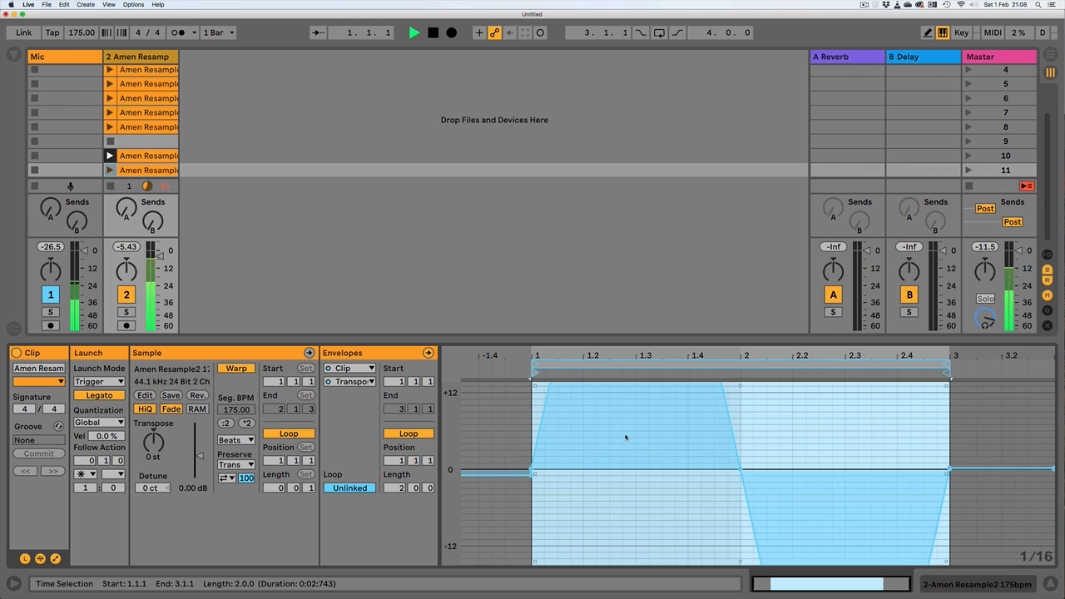
pyautogui.click(109, 170)
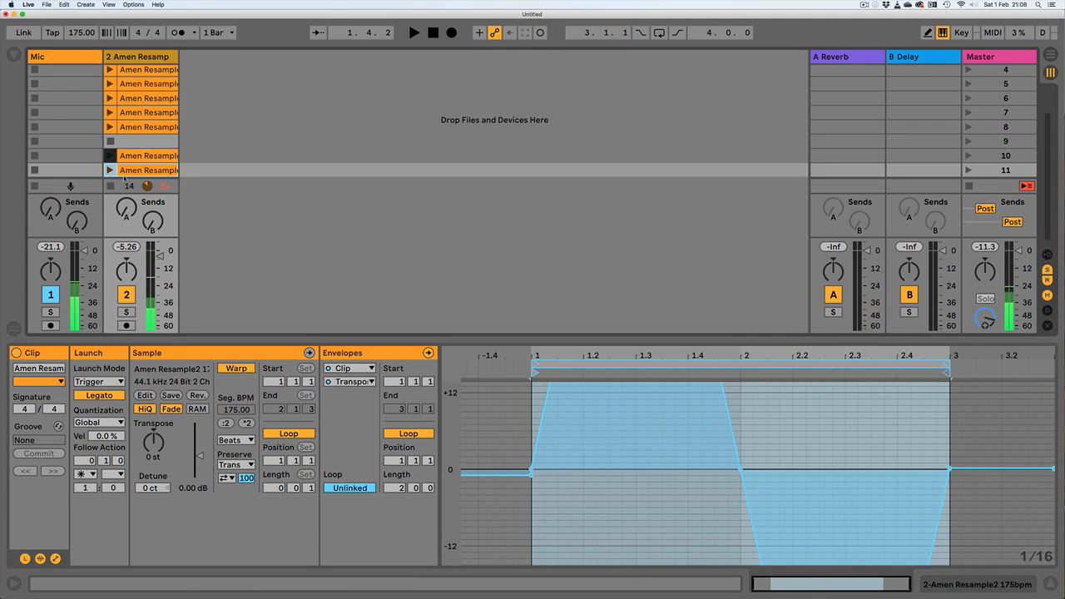
pyautogui.press('space')
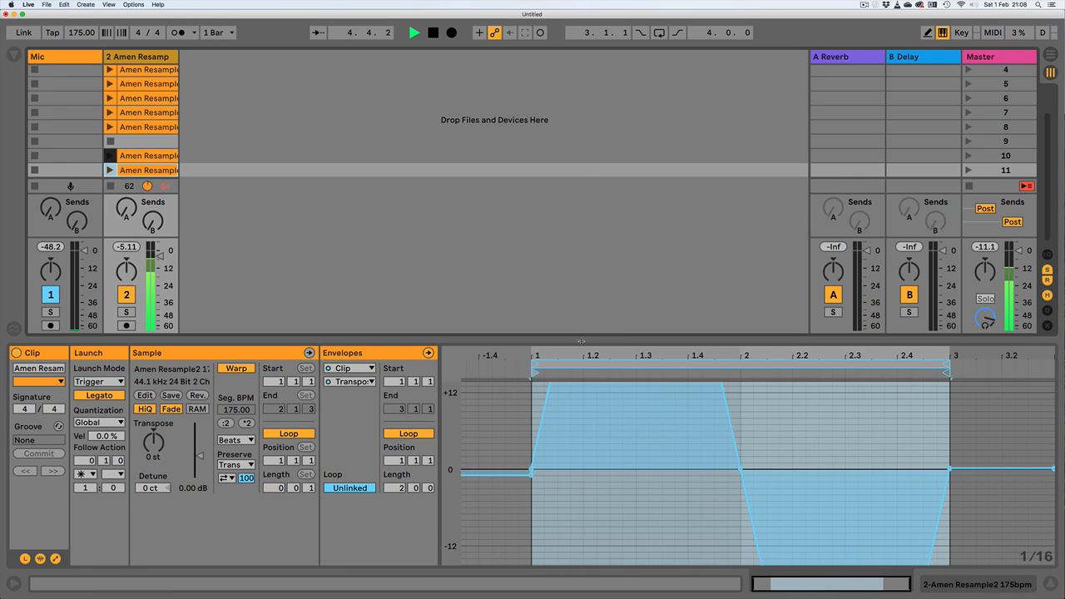
# Scale the two-bar transposition sine to swing between about +12 and -12 semitones around 0 and audition the eleventh clip
pyautogui.moveTo(581, 341); pyautogui.dragTo(541, 3)
pyautogui.moveTo(447, 176); pyautogui.dragTo(441, 328)
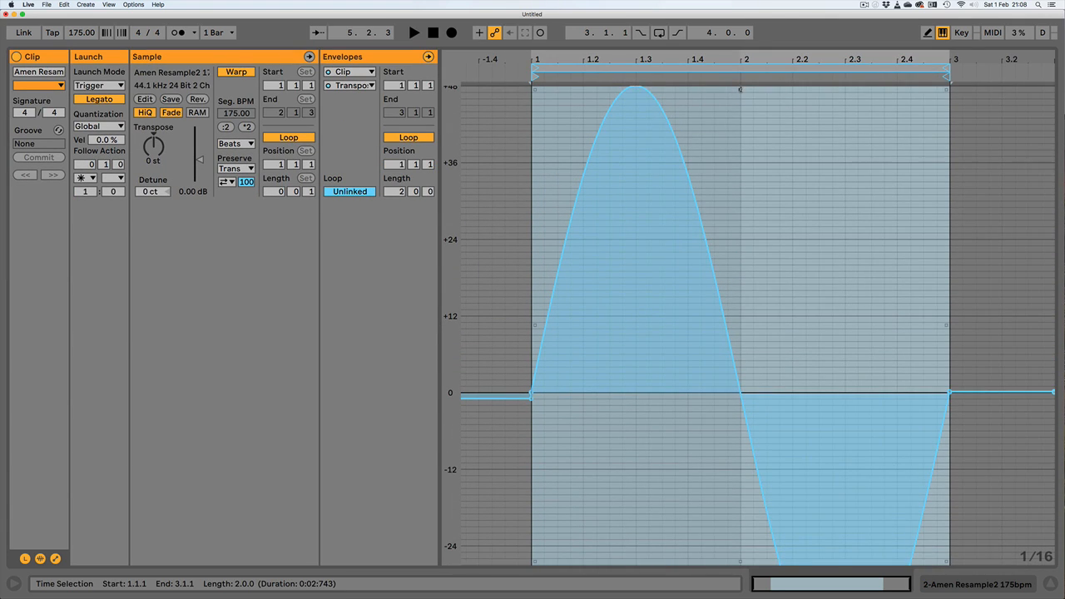
pyautogui.moveTo(740, 89)
pyautogui.mouseDown()
pyautogui.moveTo(741, 143)
pyautogui.moveTo(741, 90)
pyautogui.mouseUp()
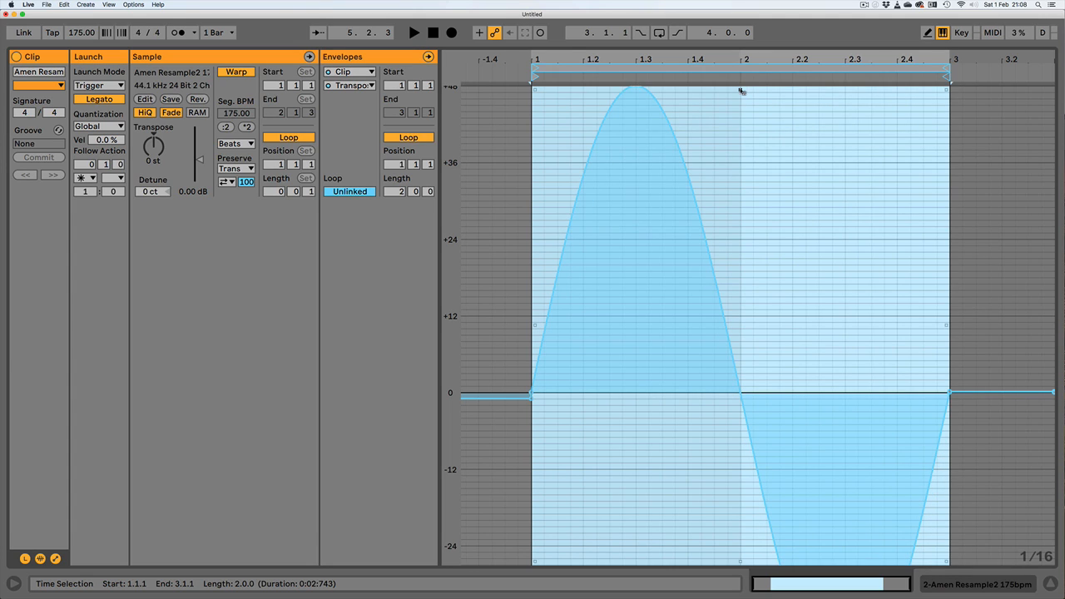
pyautogui.moveTo(740, 90); pyautogui.dragTo(741, 243)
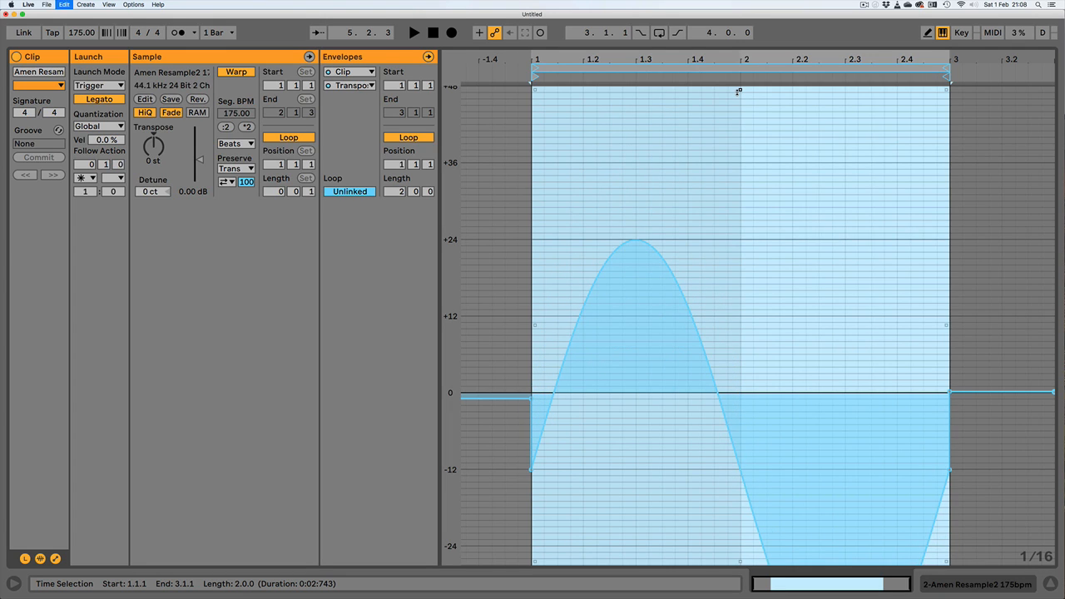
pyautogui.press('super+z')
pyautogui.moveTo(741, 90); pyautogui.dragTo(740, 317)
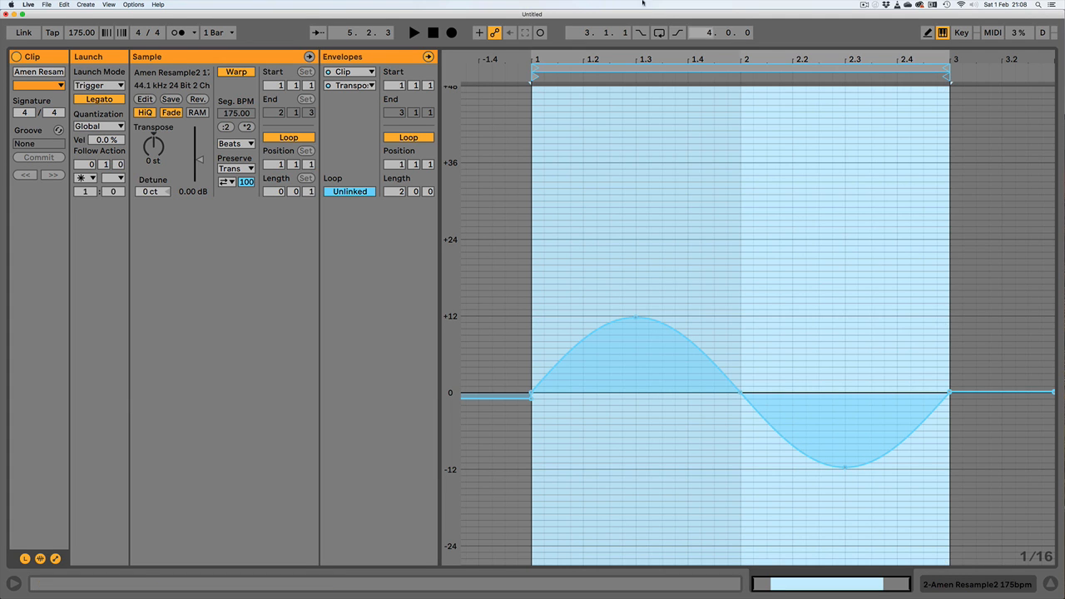
pyautogui.moveTo(456, 42); pyautogui.dragTo(259, 270)
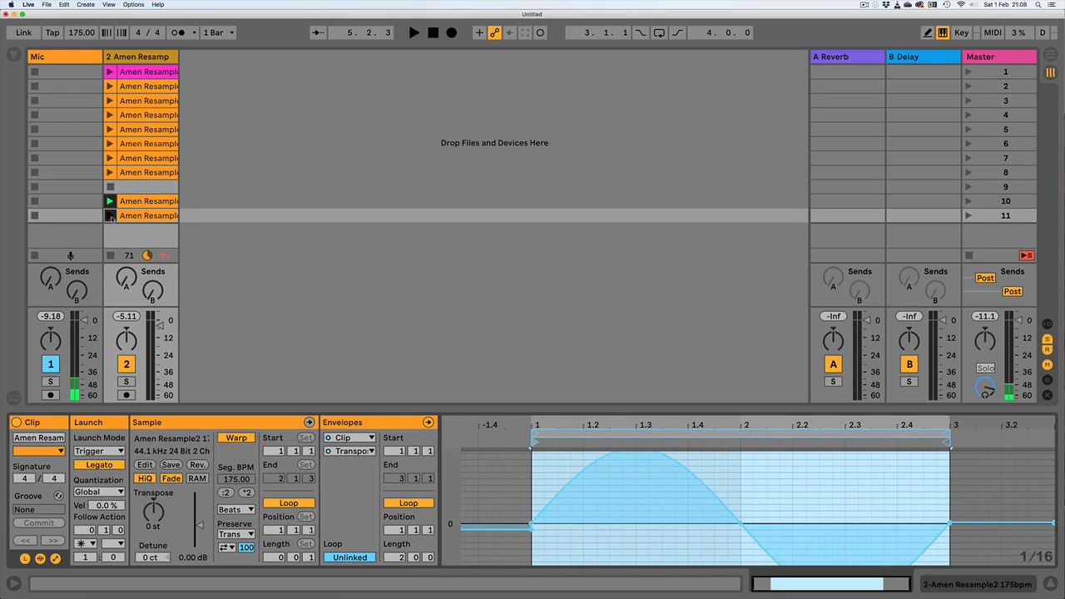
pyautogui.click(109, 216)
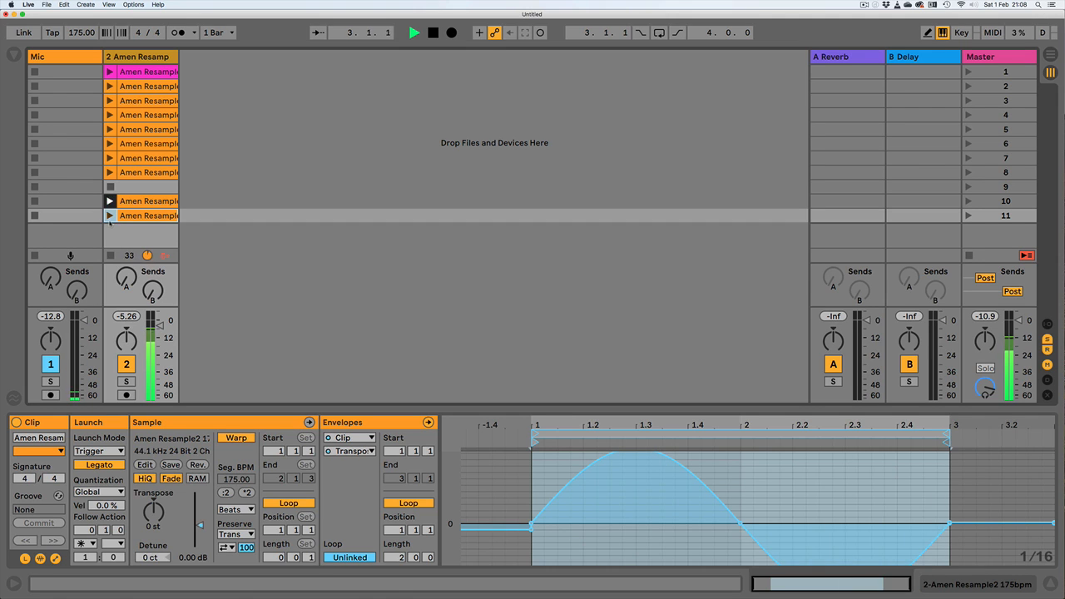
pyautogui.press('space')
# Move the tenth and eleventh clips up one slot to close the gap and play the clip sequence from the first clip
pyautogui.keyDown('shift'); pyautogui.click(138, 204); pyautogui.keyUp('shift')
pyautogui.moveTo(138, 204); pyautogui.dragTo(138, 190)
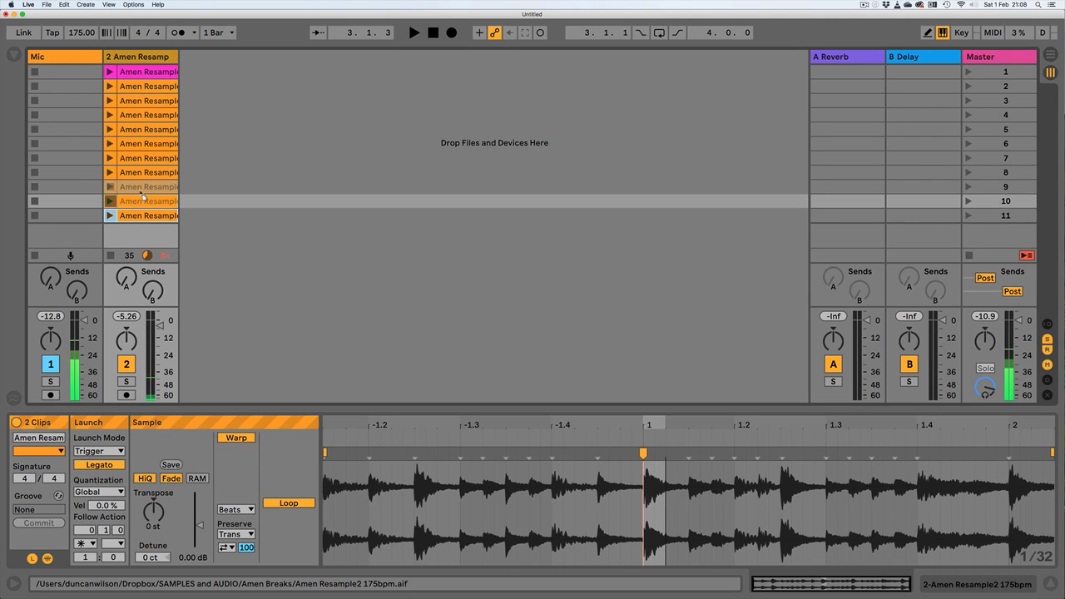
pyautogui.click(138, 73)
pyautogui.press('space')
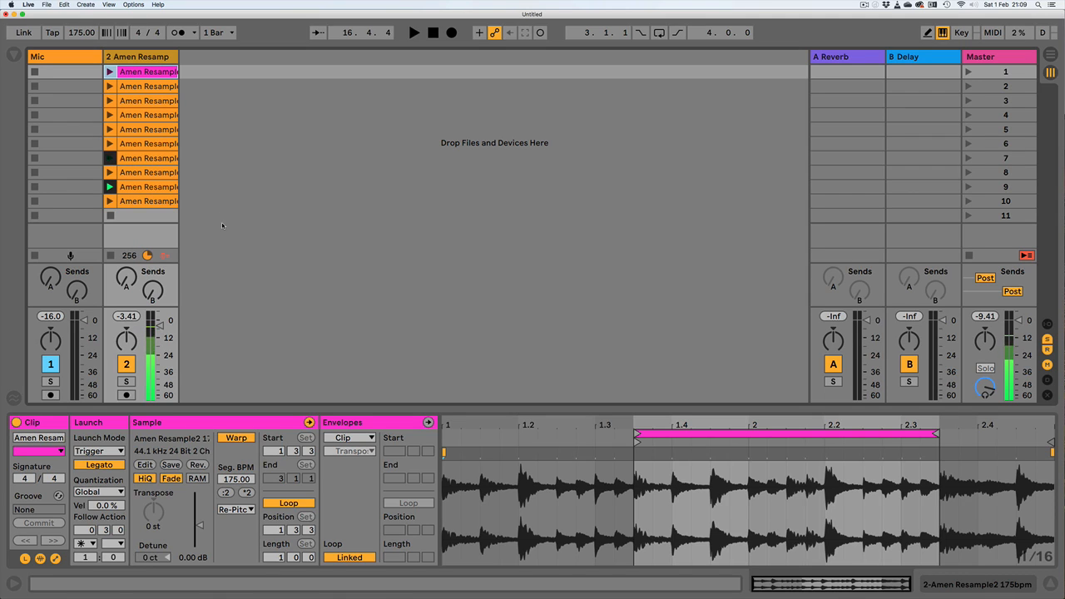
# Copy the second clip into the twelfth slot and launch the copy
pyautogui.click(132, 88)
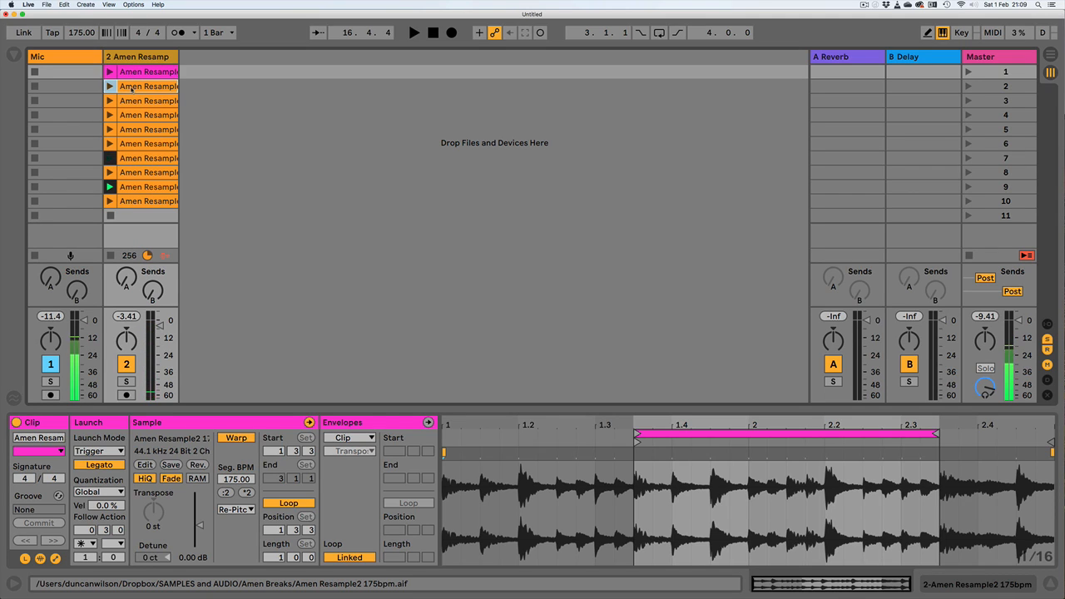
pyautogui.moveTo(131, 87); pyautogui.dragTo(132, 234)
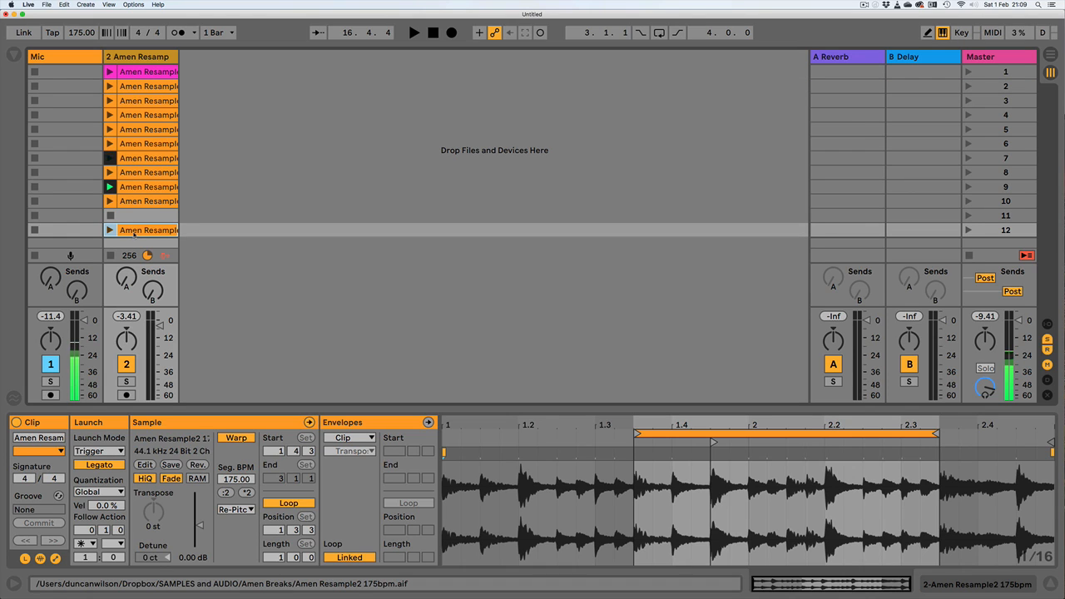
pyautogui.press('Return')
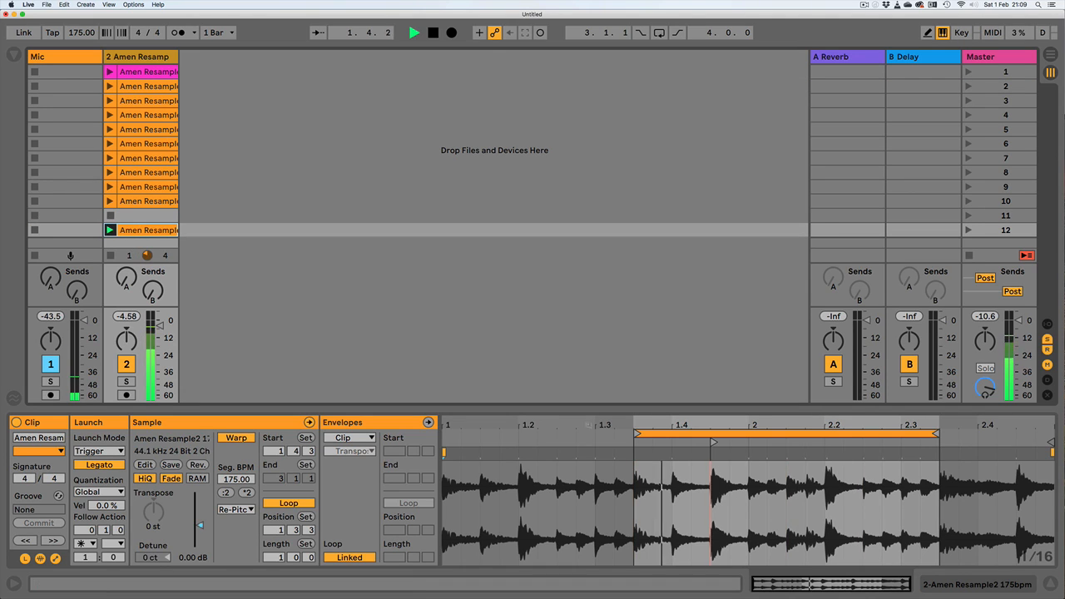
pyautogui.press('space')
# Set the copied clip's loop to start at 1.4.3 and shorten its length to 0.0.3, auditioning the loop
pyautogui.moveTo(711, 494); pyautogui.dragTo(780, 495)
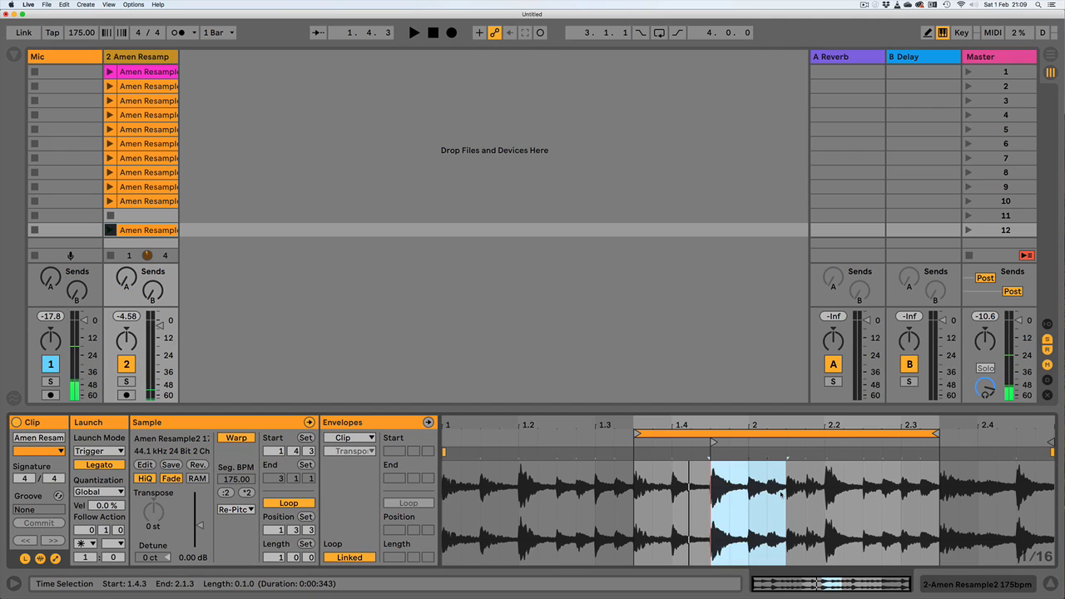
pyautogui.press('super+l')
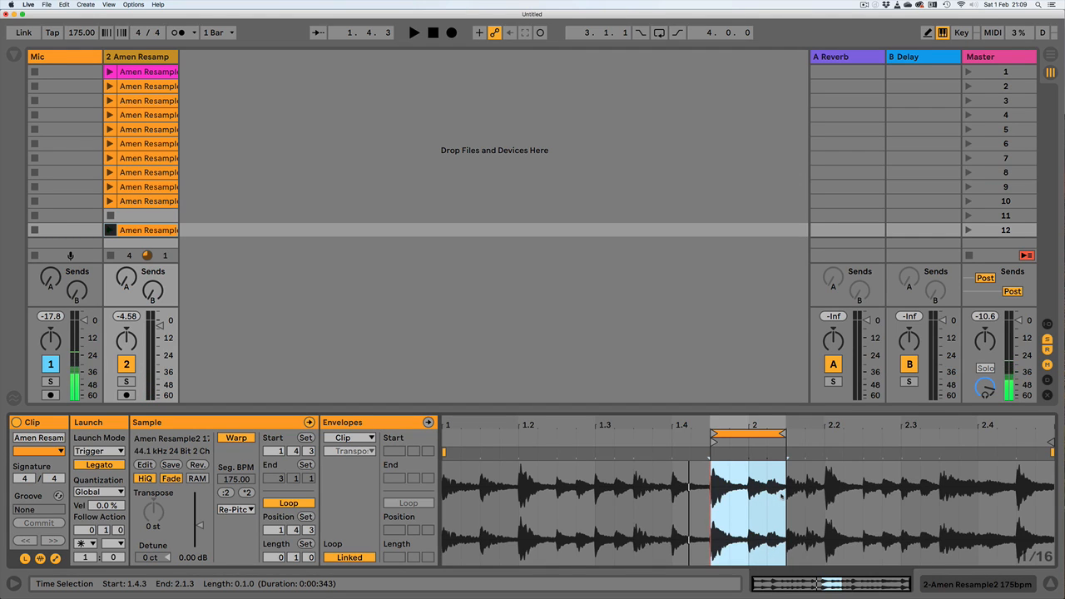
pyautogui.press('space')
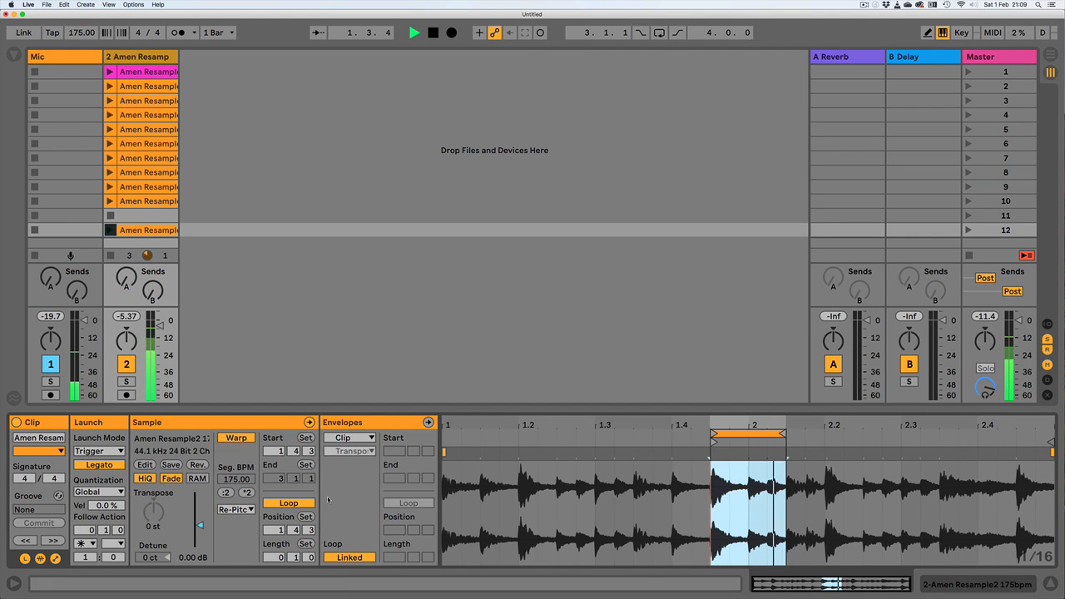
pyautogui.press('space')
pyautogui.press('super+Left')
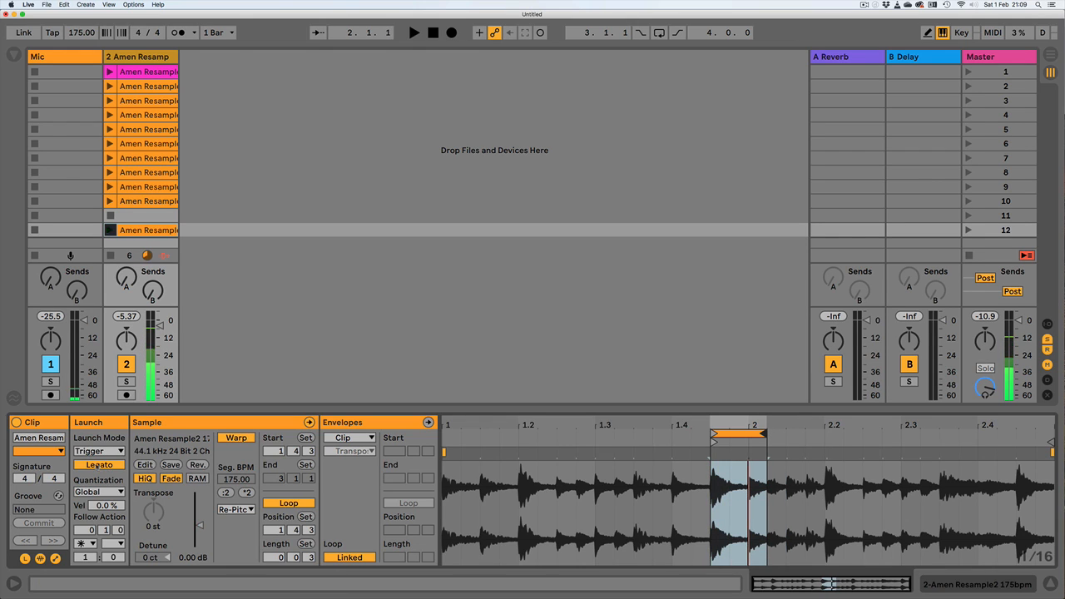
# Turn off Legato for the copied clip and move it up into the empty eleventh slot, directly after the other clips
pyautogui.click(99, 464)
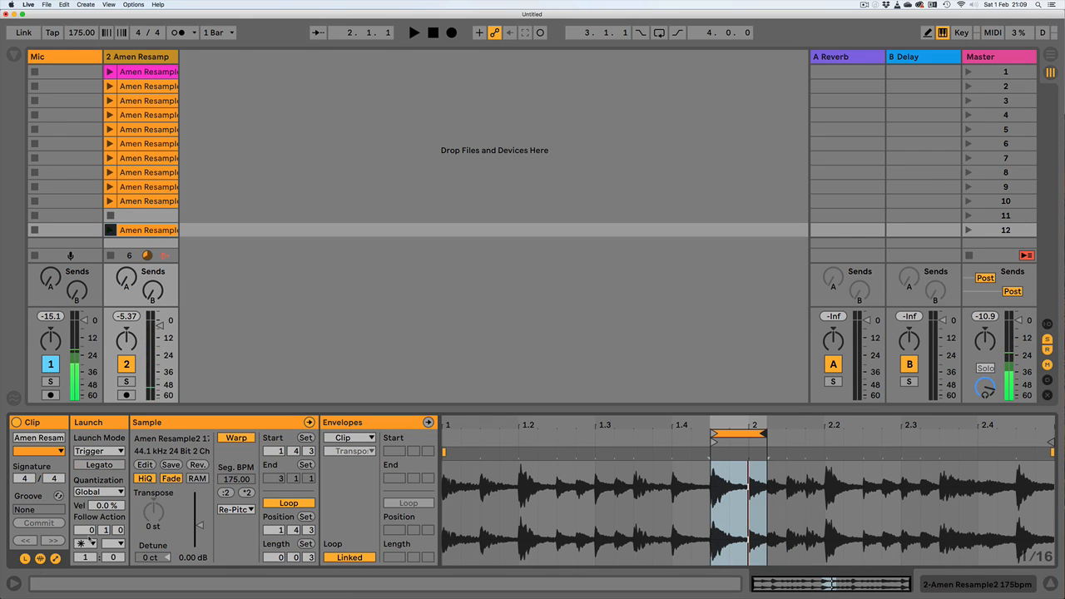
pyautogui.moveTo(126, 231); pyautogui.dragTo(121, 219)
pyautogui.press('space')
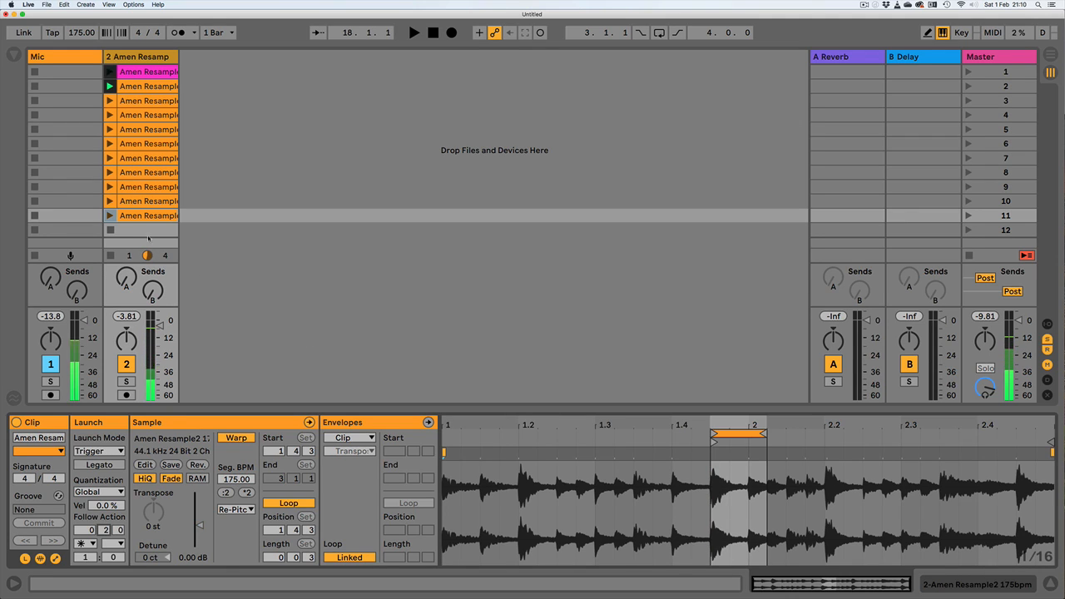
# Duplicate clips 2 to 11 into slots 12 to 21 and colour the ten copies turquoise
pyautogui.keyDown('shift'); pyautogui.click(141, 89); pyautogui.keyUp('shift')
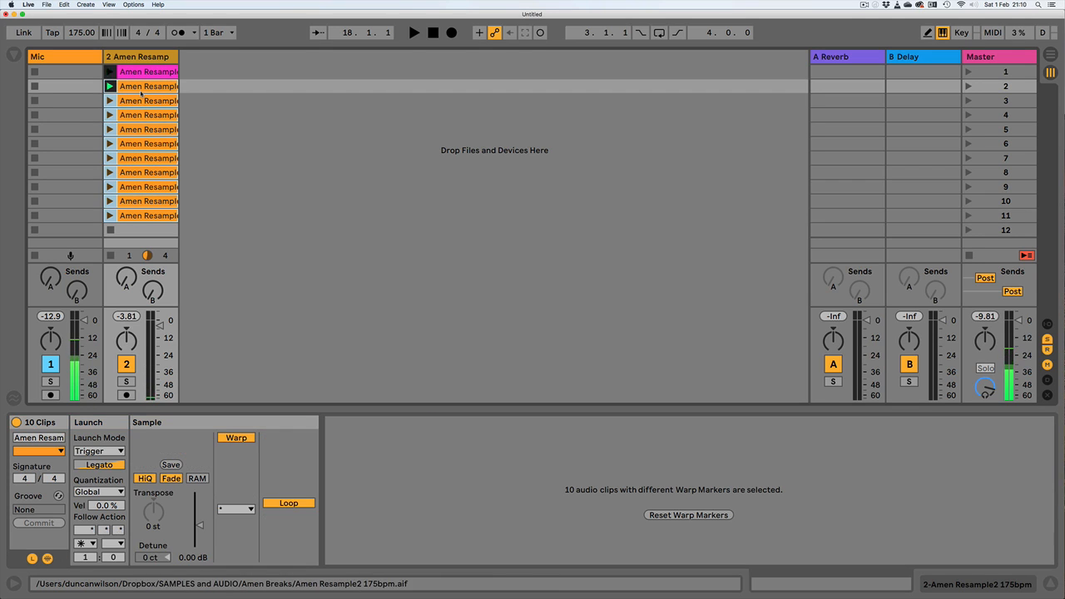
pyautogui.press('super+d')
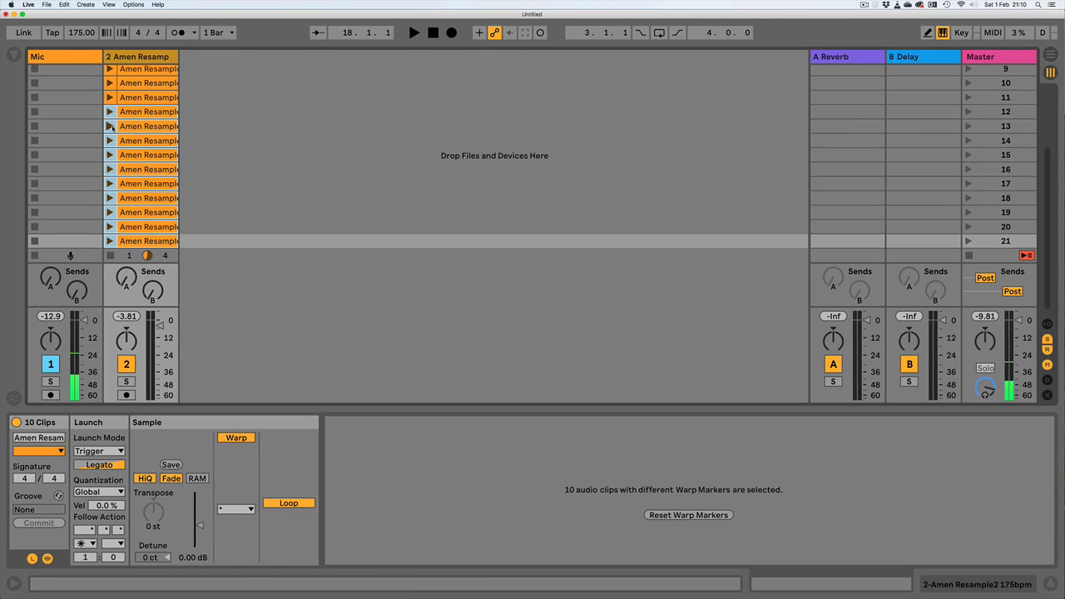
pyautogui.rightClick(147, 114)
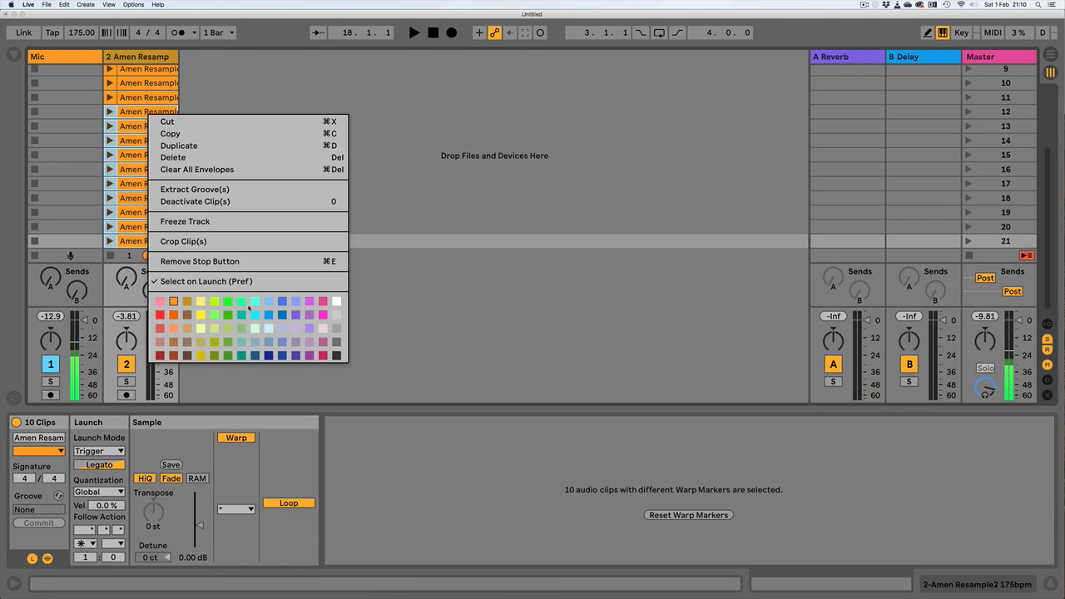
pyautogui.click(255, 302)
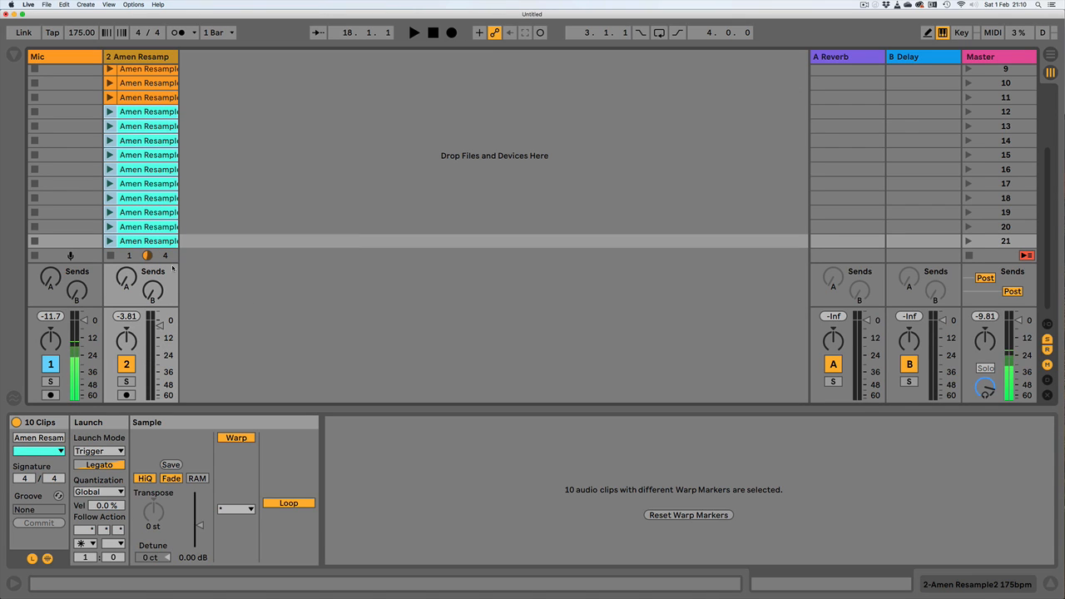
# Show the help info view and set the follow action time of the ten turquoise clips to 0.0.2
pyautogui.click(16, 583)
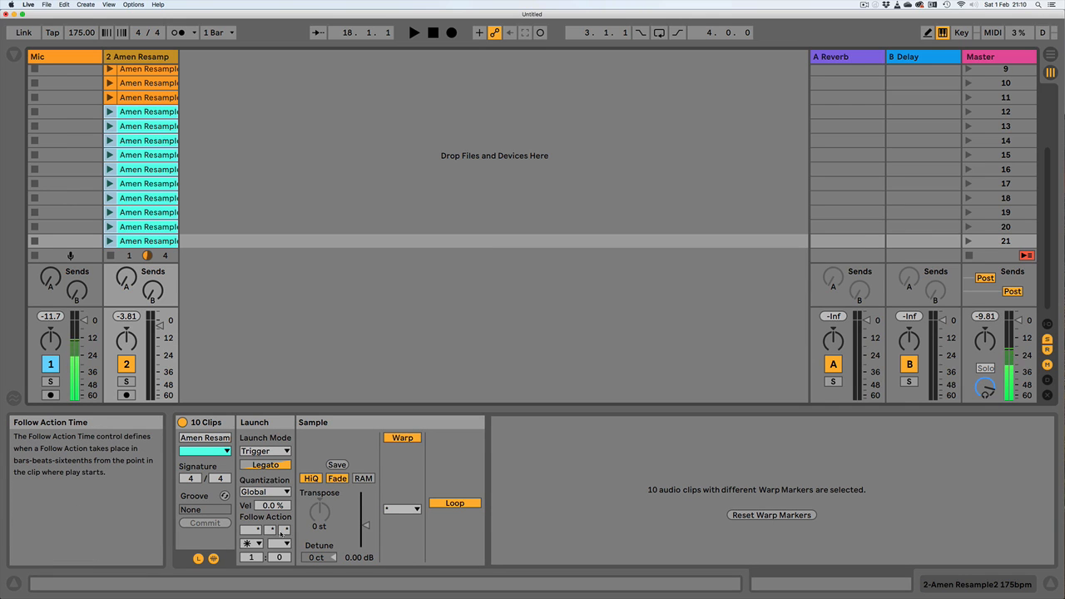
pyautogui.click(145, 98)
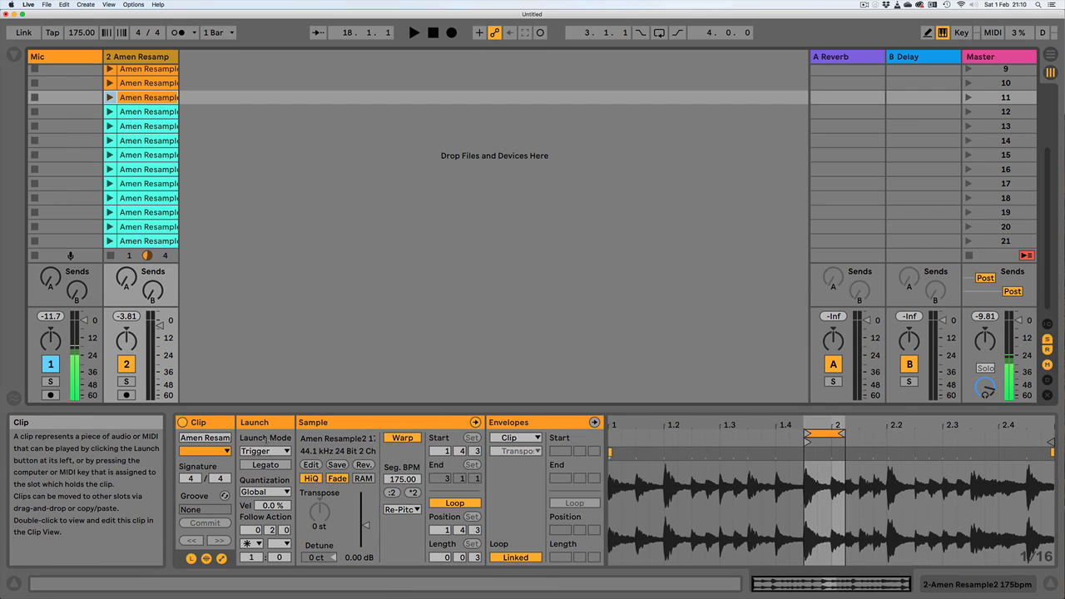
pyautogui.press('Down')
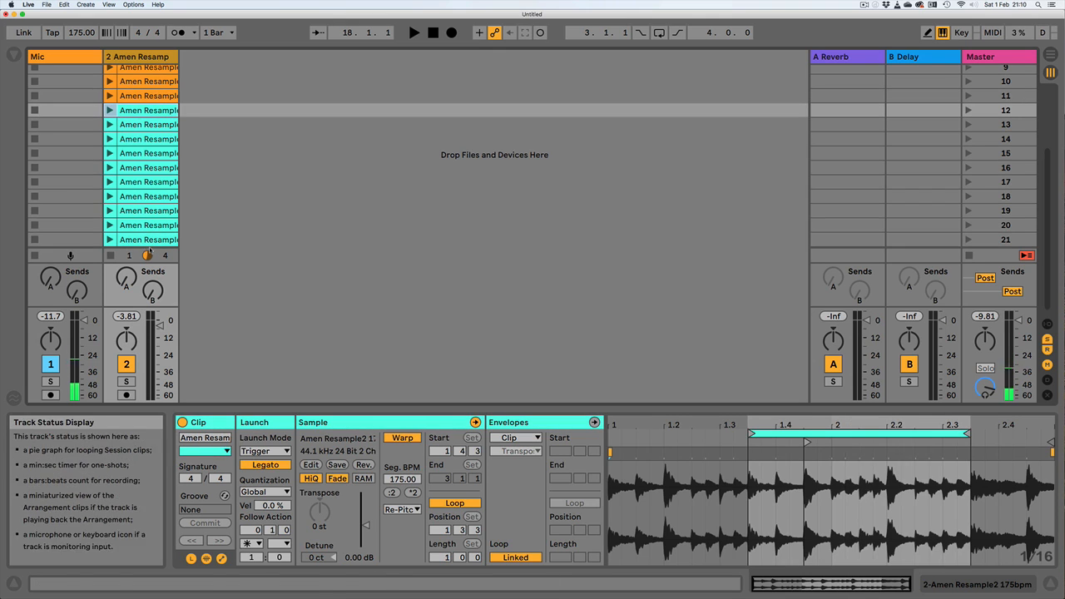
pyautogui.keyDown('shift'); pyautogui.click(146, 241); pyautogui.keyUp('shift')
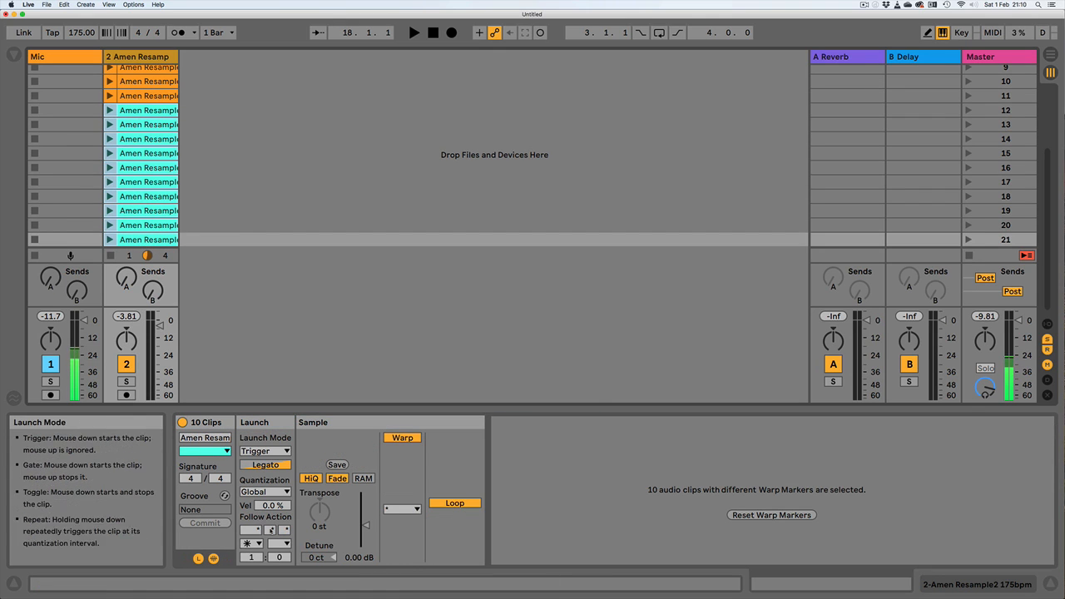
pyautogui.press('Left')
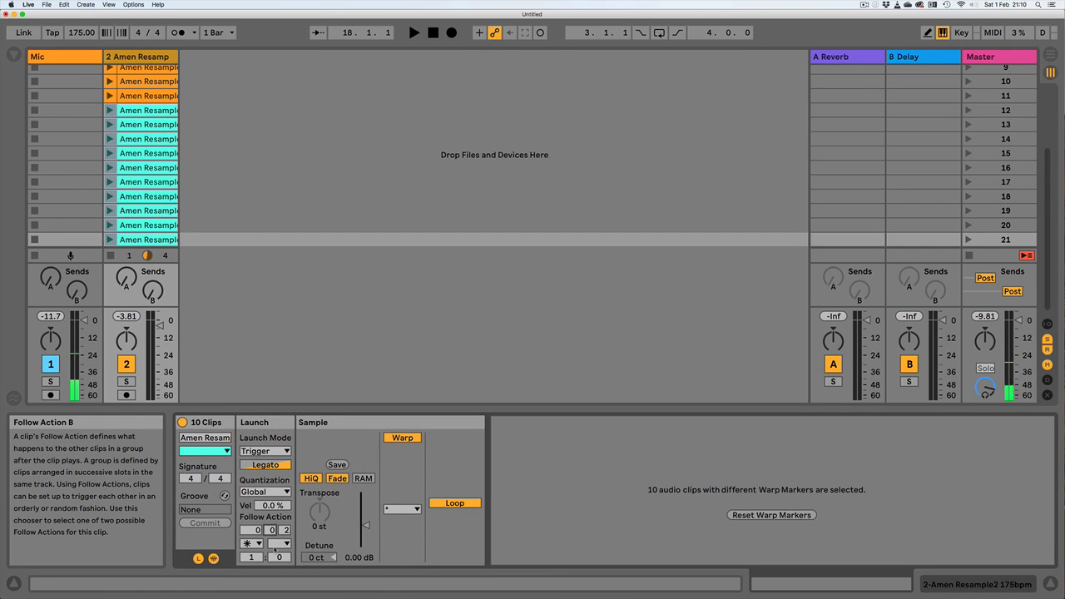
# Raise the follow action time of the ten turquoise clips to 1.0.0 and launch the first clip to audition the sequence
pyautogui.press('Up')
pyautogui.press('Up')
pyautogui.press('Up')
pyautogui.scroll(5, 117, 150)
pyautogui.click(109, 71)
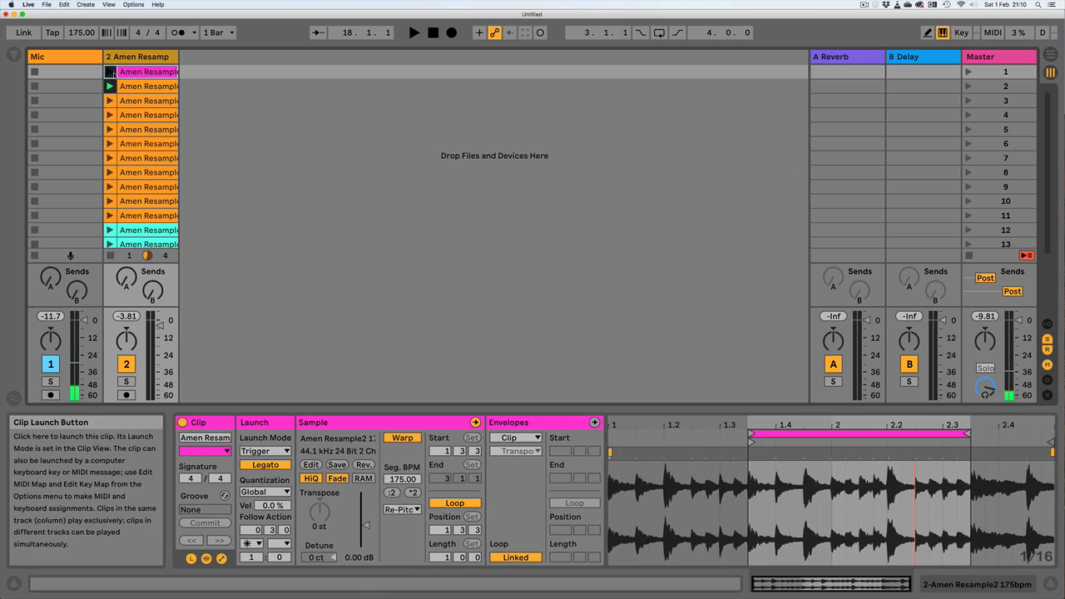
pyautogui.click(109, 71)
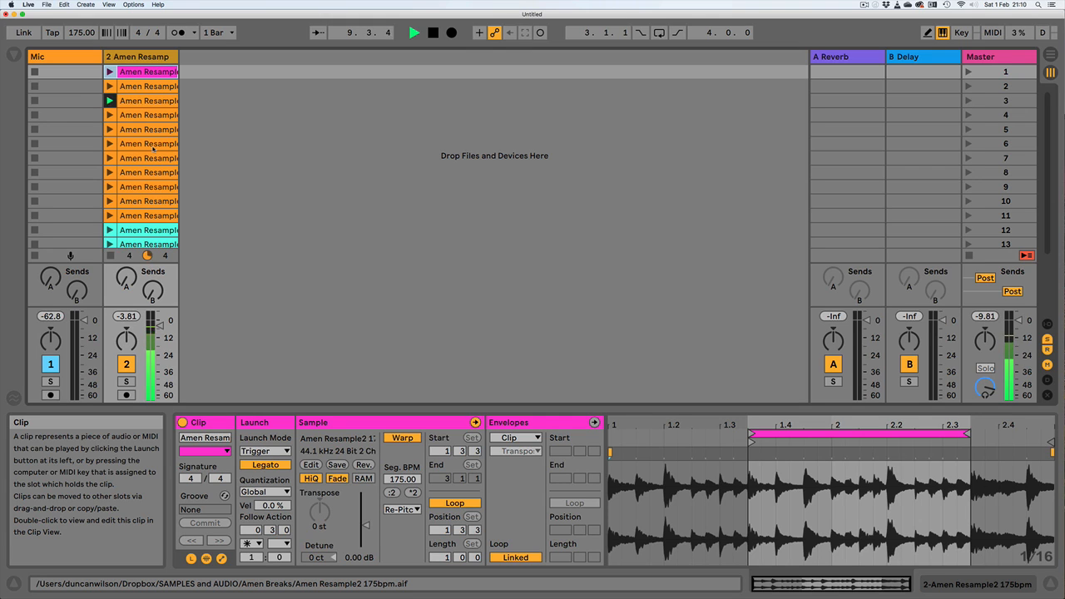
# Select the turquoise clips in slots 12 to 21 and set their follow action time to 0.2.0
pyautogui.scroll(-1, 146, 205)
pyautogui.click(145, 228)
pyautogui.click(146, 227)
pyautogui.scroll(-4, 146, 227)
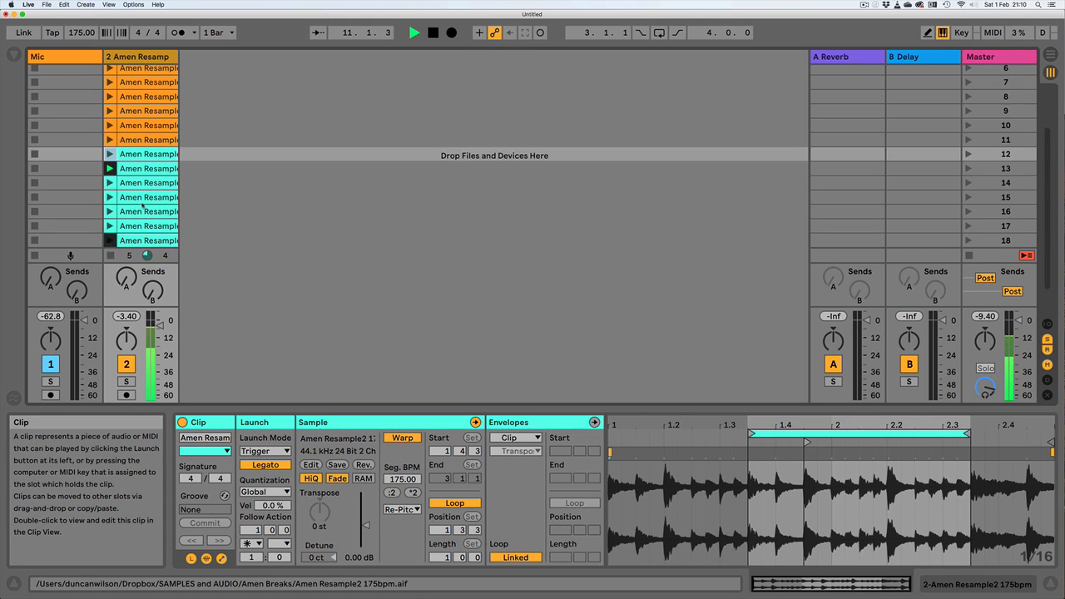
pyautogui.keyDown('shift'); pyautogui.click(145, 237); pyautogui.keyUp('shift')
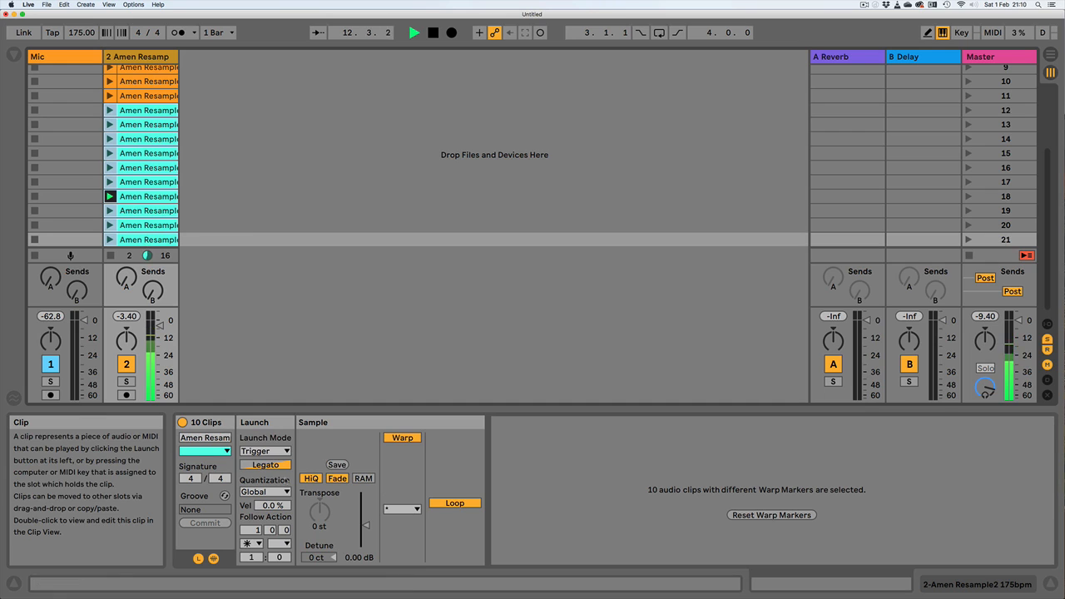
pyautogui.moveTo(244, 562); pyautogui.dragTo(242, 568)
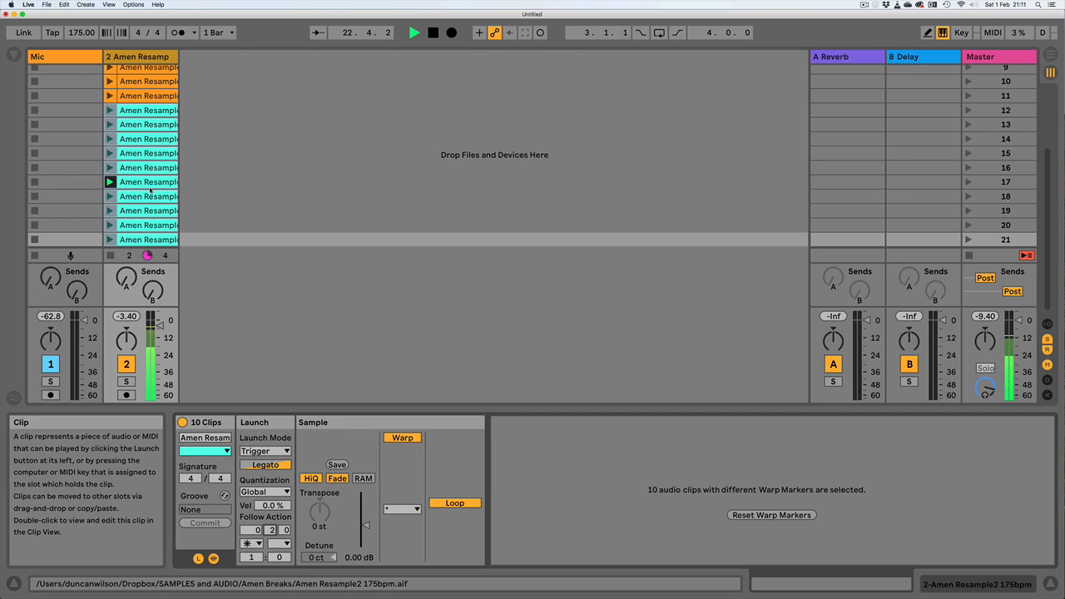
# Add a Beat Repeat audio effect to the Amen Resample track
pyautogui.scroll(4, 150, 190)
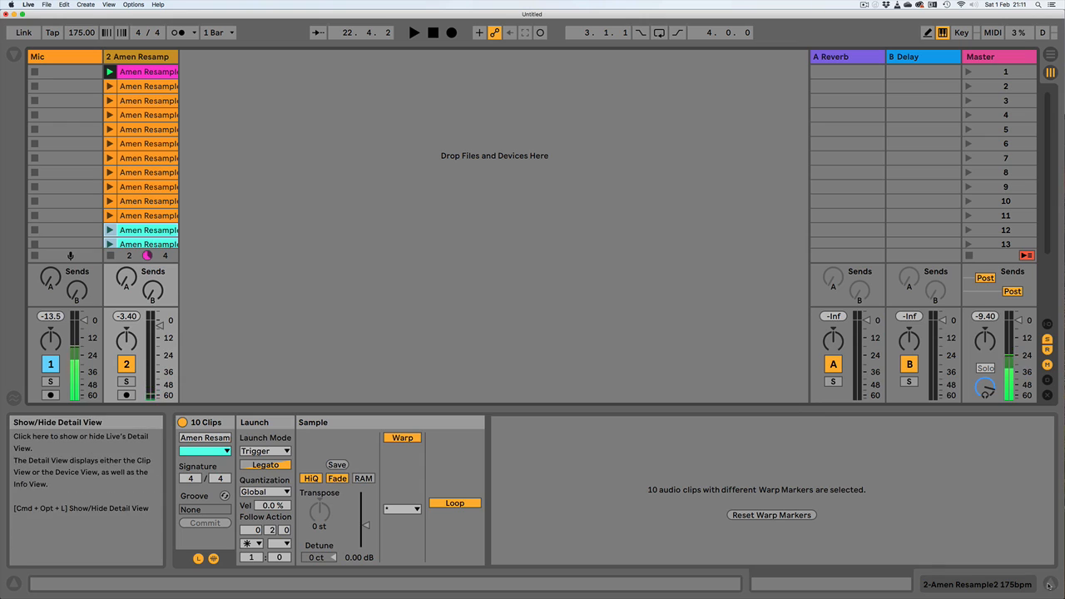
pyautogui.click(1050, 585)
pyautogui.doubleClick(150, 73)
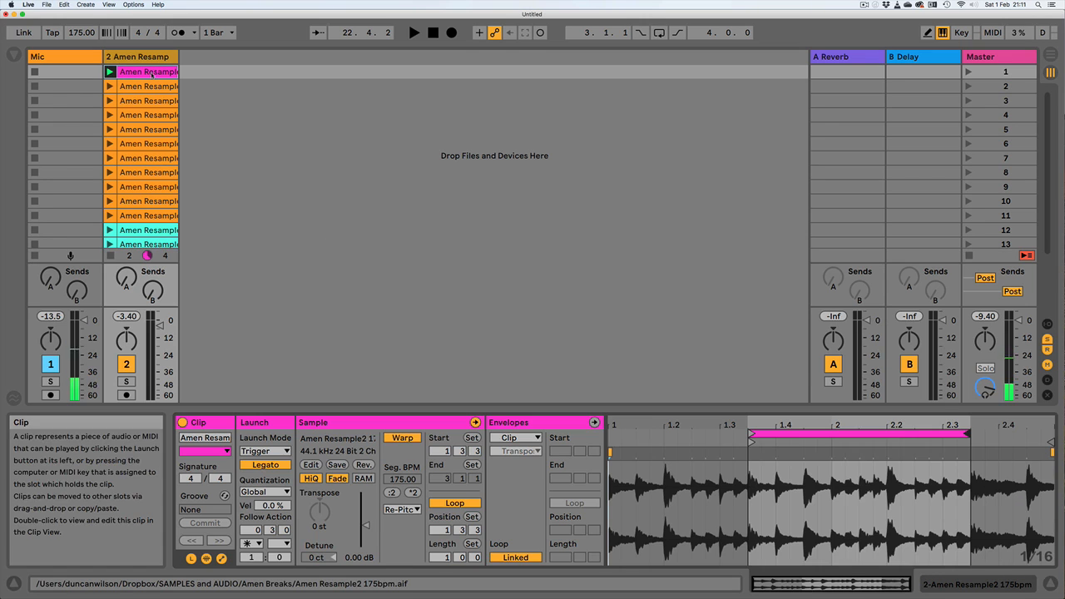
pyautogui.click(14, 54)
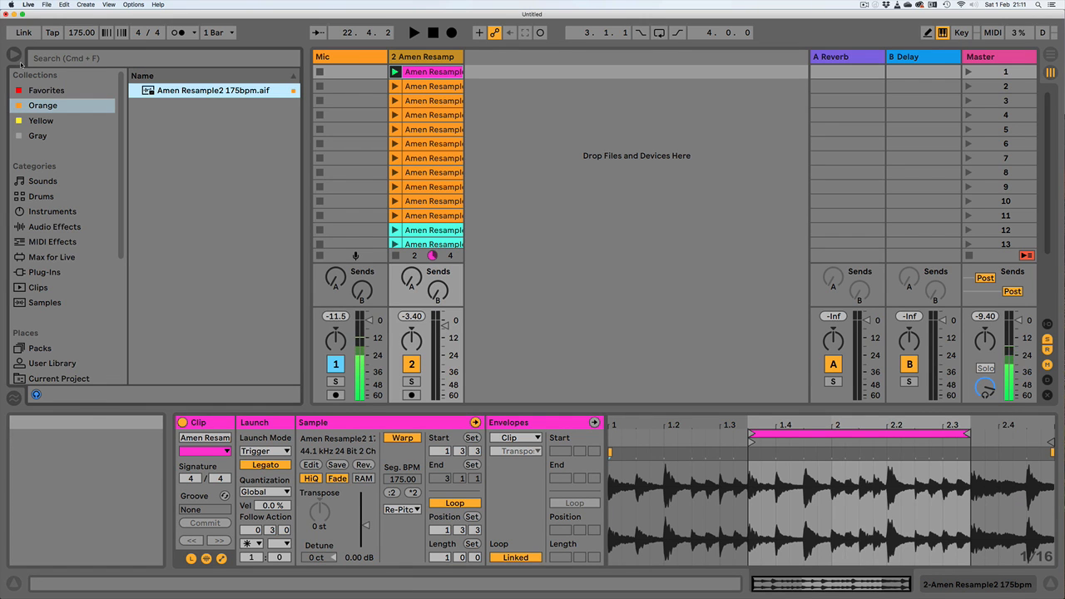
pyautogui.click(409, 59)
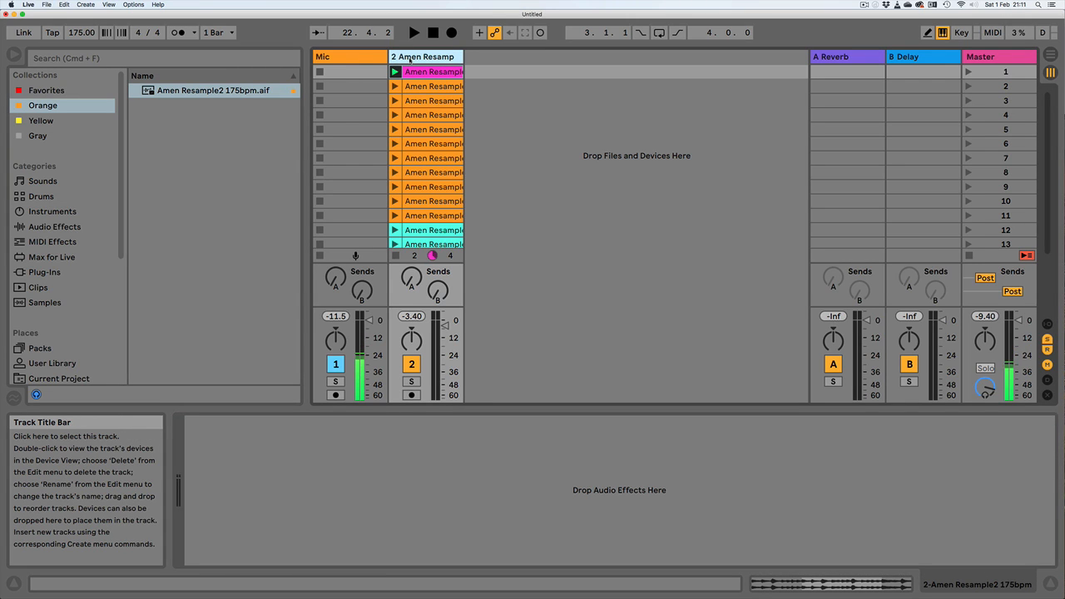
pyautogui.click(55, 227)
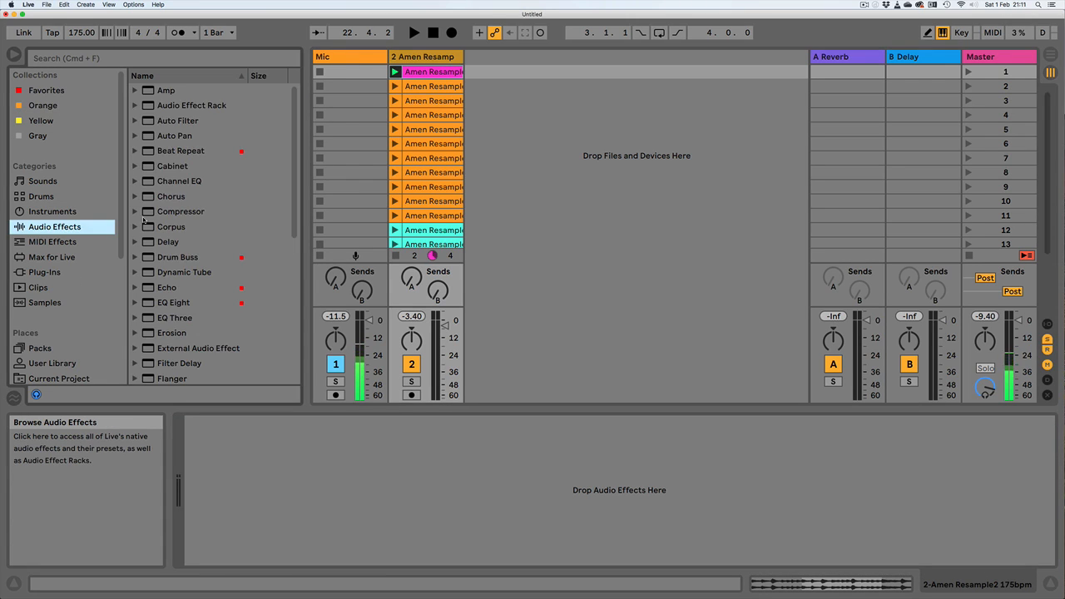
pyautogui.click(152, 150)
pyautogui.moveTo(422, 60); pyautogui.dragTo(423, 60)
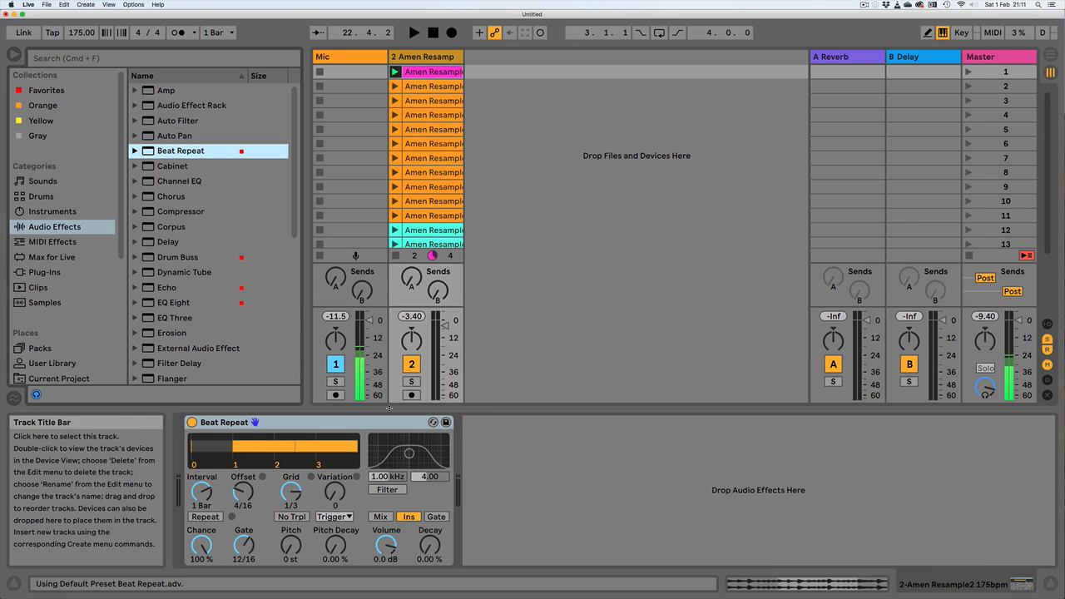
# Set Beat Repeat's Offset to 0 while auditioning the track, and hide the help info view
pyautogui.press('space')
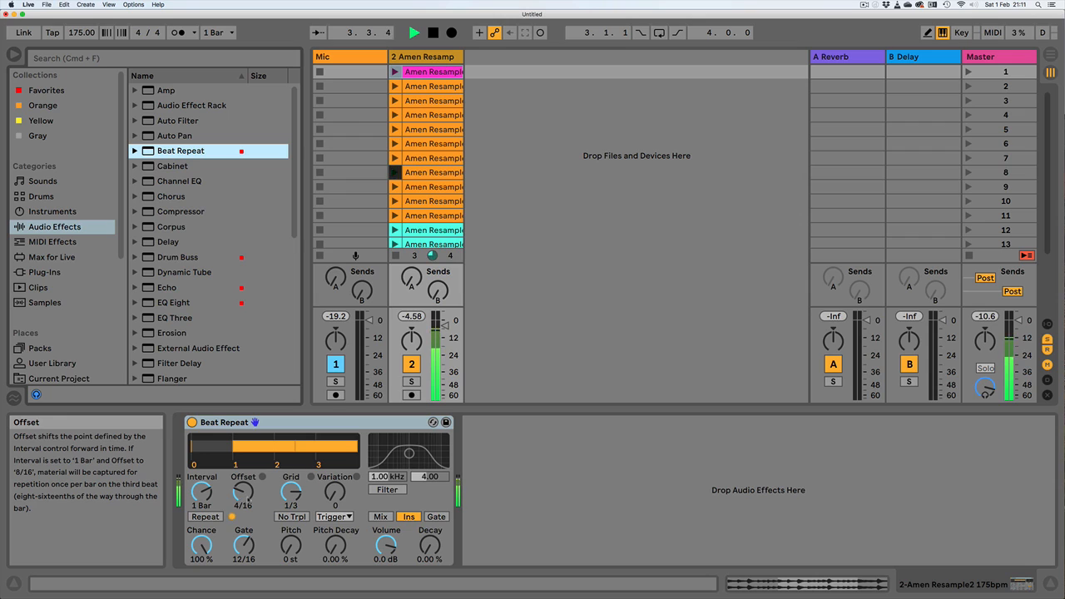
pyautogui.moveTo(240, 497); pyautogui.dragTo(240, 532)
pyautogui.click(12, 584)
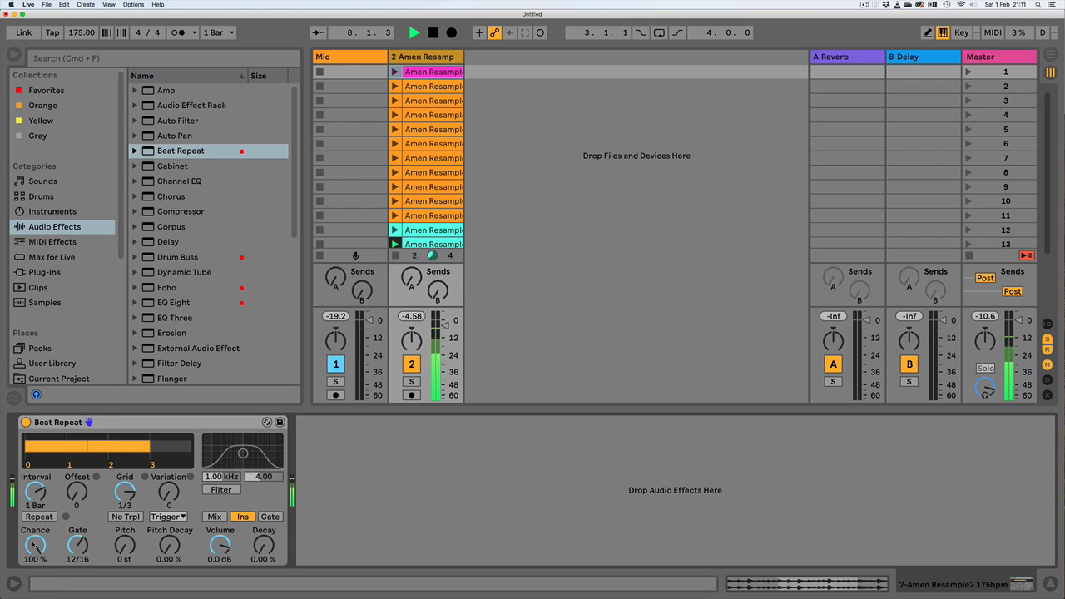
pyautogui.press('space')
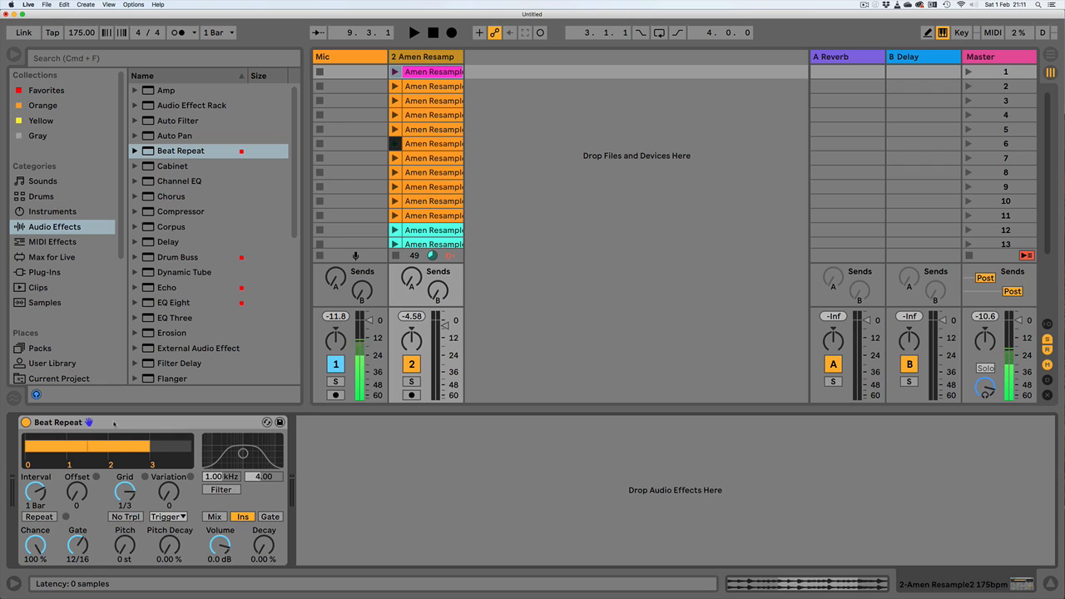
# Group Beat Repeat into an Audio Effect Rack
pyautogui.click(114, 423)
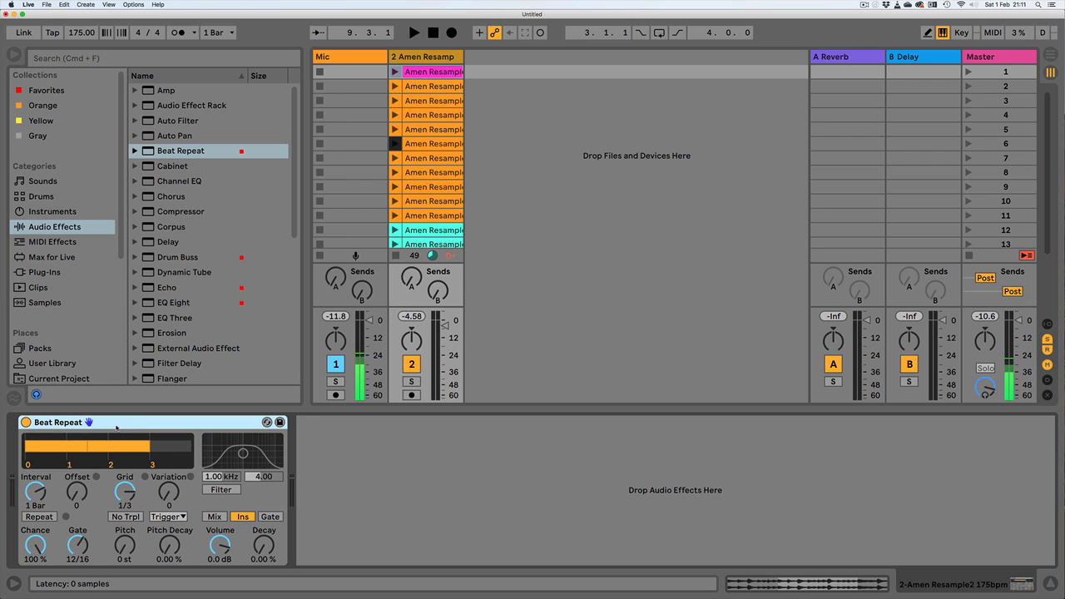
pyautogui.rightClick(109, 423)
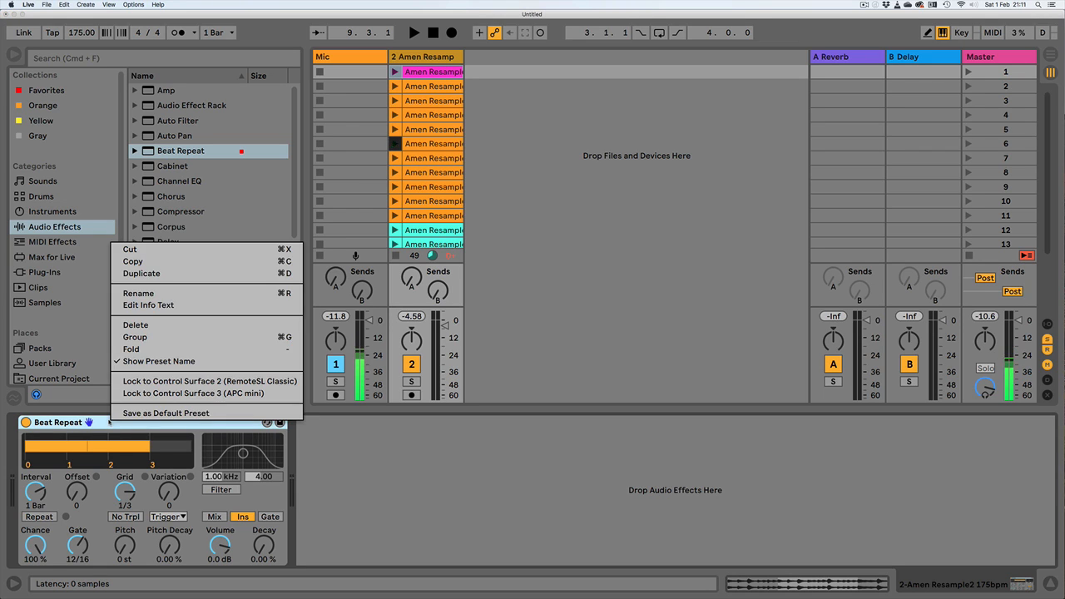
pyautogui.click(109, 423)
pyautogui.rightClick(107, 423)
pyautogui.click(131, 338)
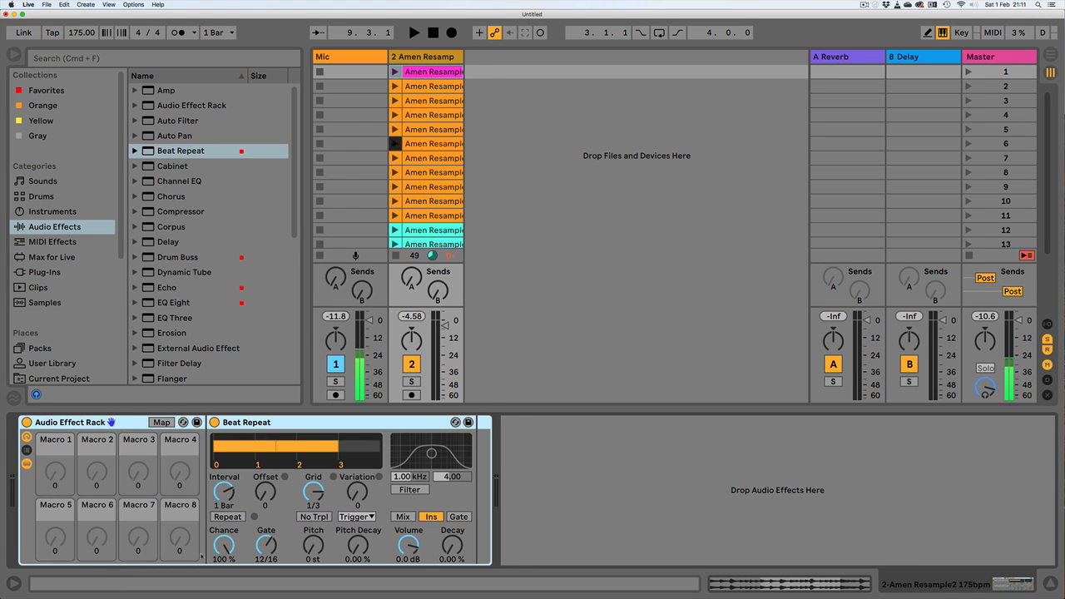
# Map Beat Repeat's Chance to the rack's first macro and set that macro to 0%
pyautogui.rightClick(223, 545)
pyautogui.click(245, 453)
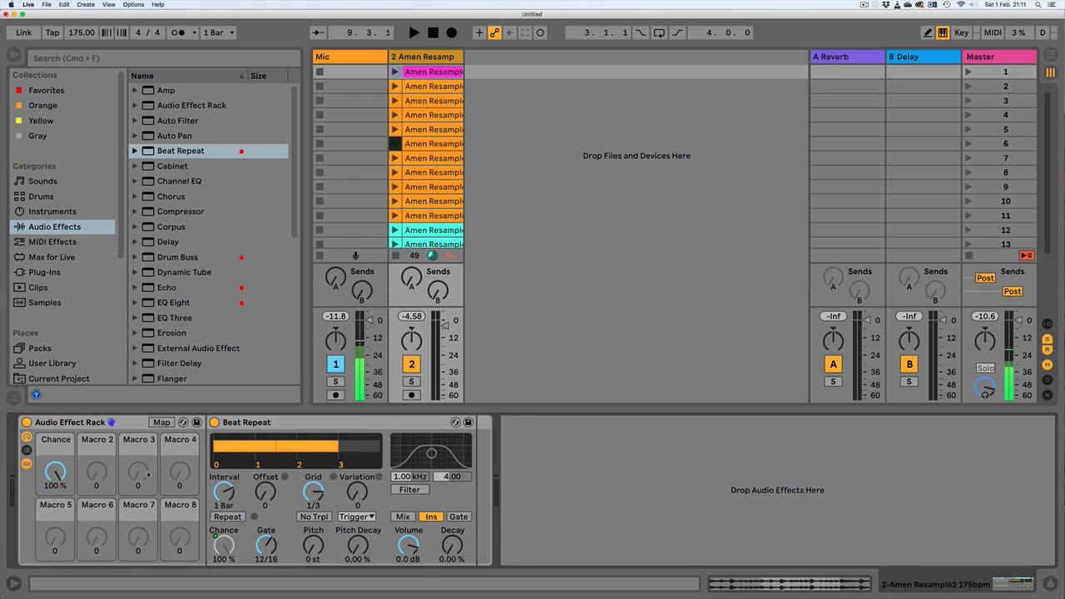
pyautogui.moveTo(55, 478); pyautogui.dragTo(55, 566)
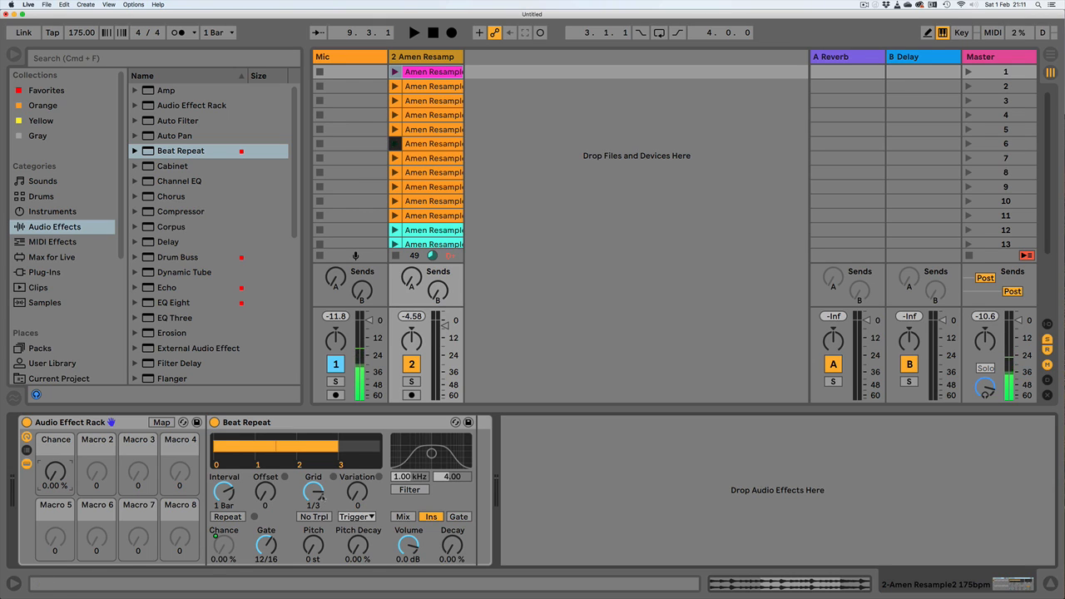
# Duplicate Beat Repeat, set the copy's Grid to 1/4 and Offset to 4/16, and set Gate to 8/16 on both devices
pyautogui.click(302, 423)
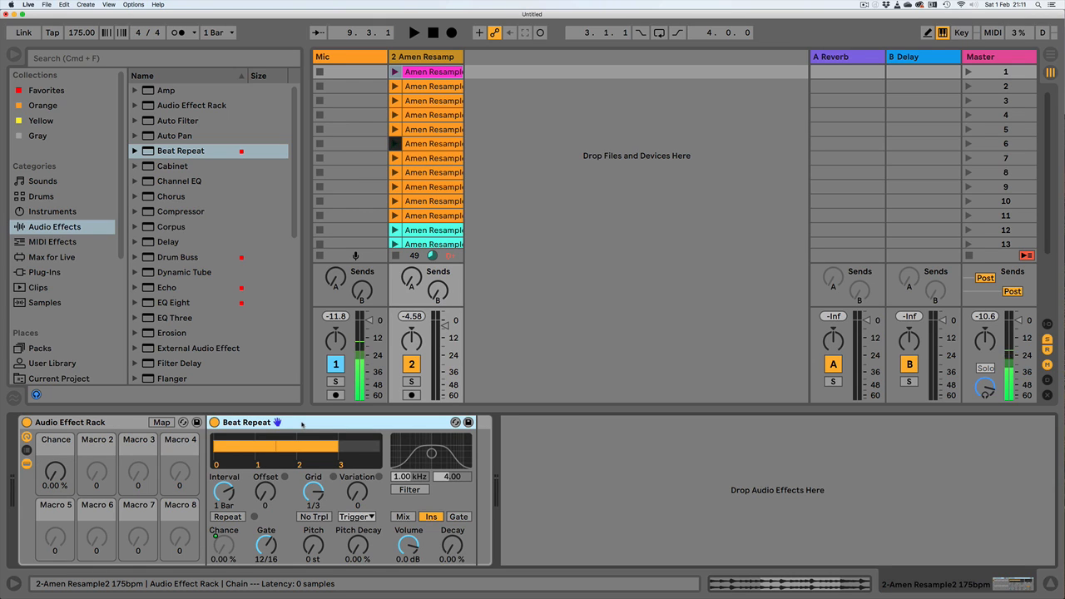
pyautogui.press('super+d')
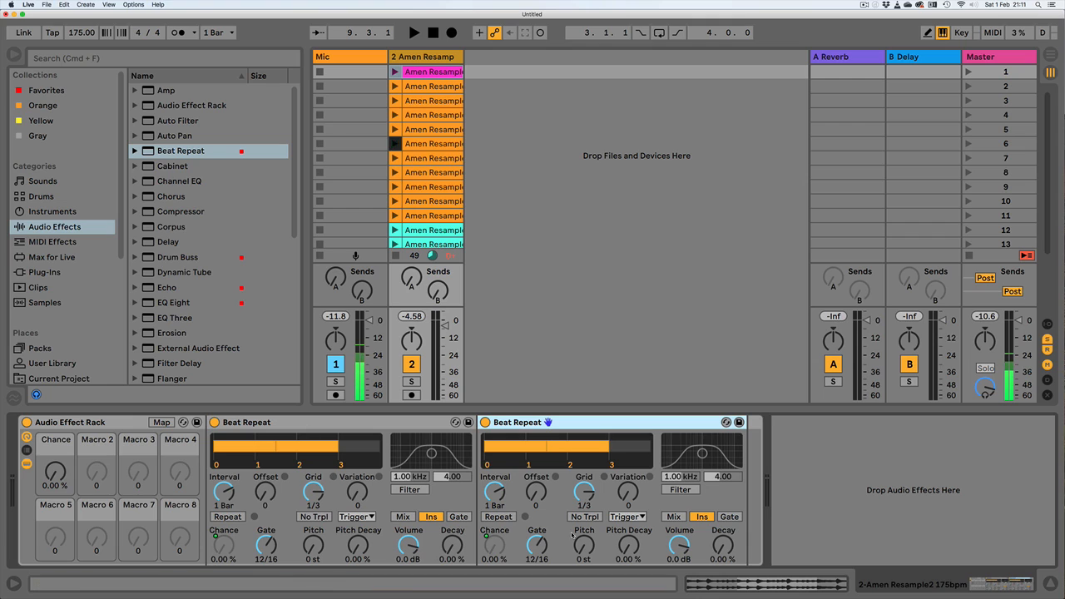
pyautogui.moveTo(584, 493); pyautogui.dragTo(571, 497)
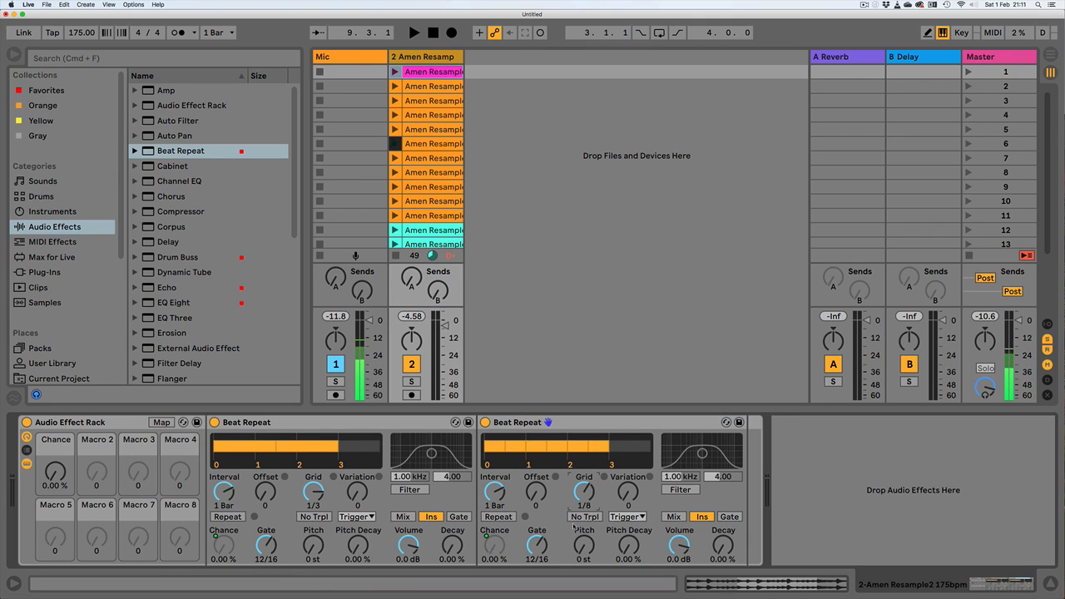
pyautogui.moveTo(534, 516); pyautogui.dragTo(534, 497)
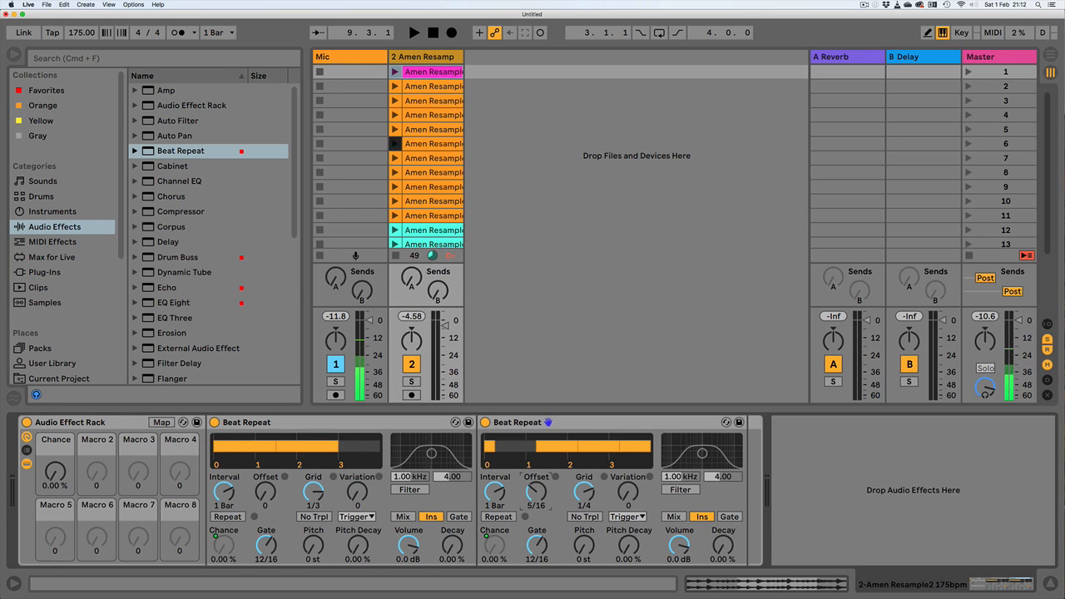
pyautogui.moveTo(534, 498); pyautogui.dragTo(535, 503)
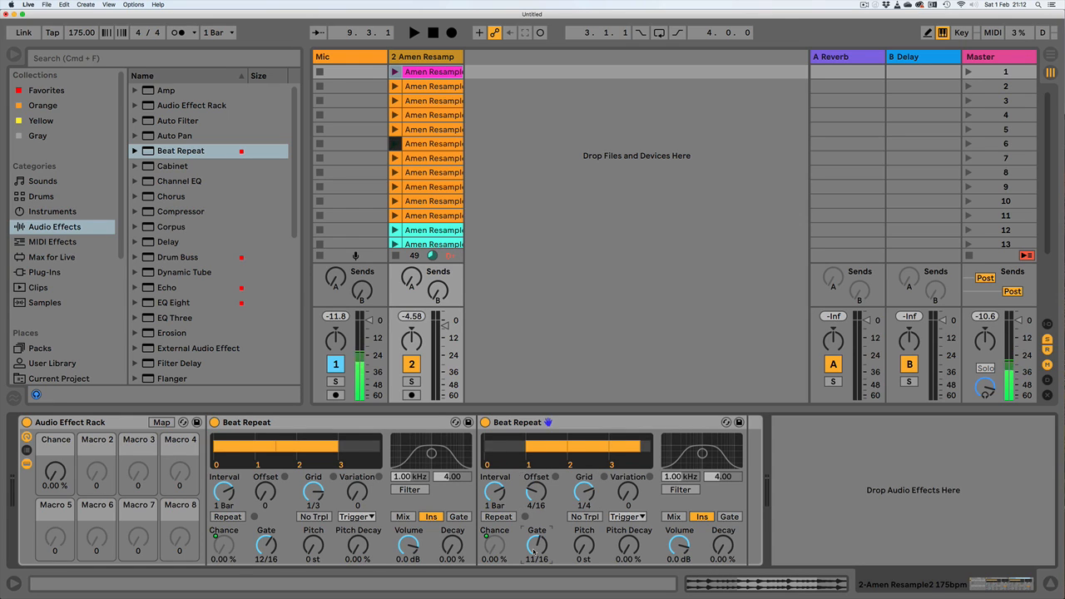
pyautogui.moveTo(537, 545); pyautogui.dragTo(536, 558)
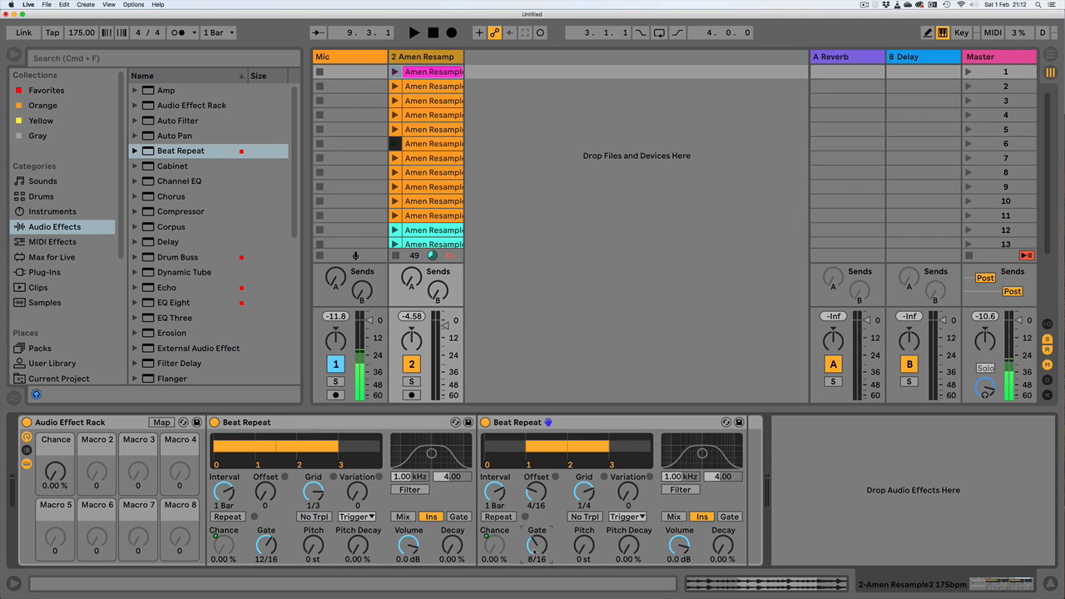
pyautogui.moveTo(264, 545); pyautogui.dragTo(264, 550)
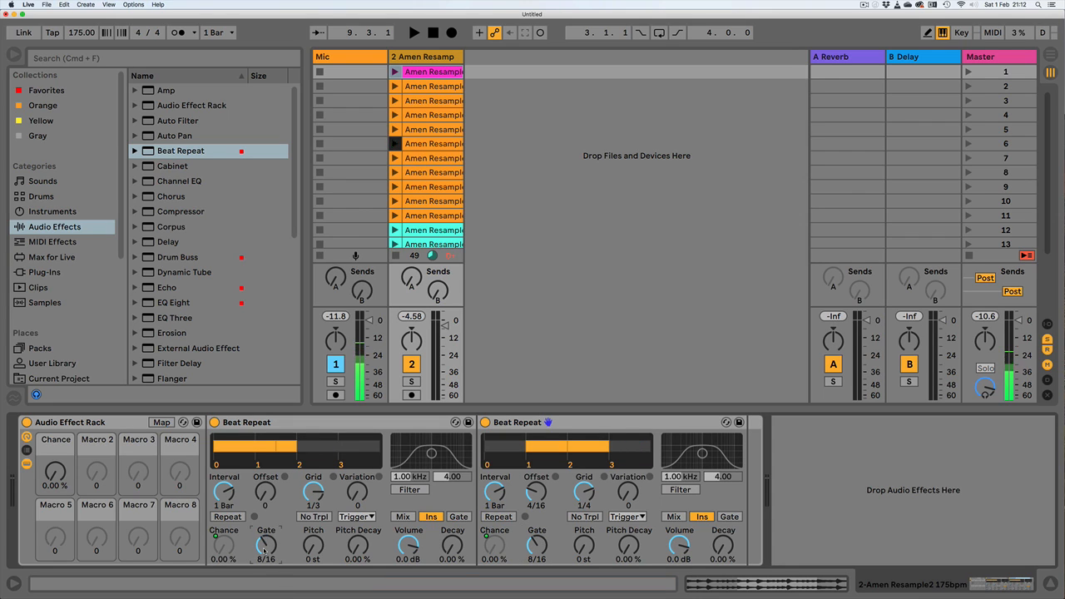
# Duplicate the second Beat Repeat and set the copy's Offset to 8/16, Grid to 1/8 and Gate to 4/16
pyautogui.click(622, 424)
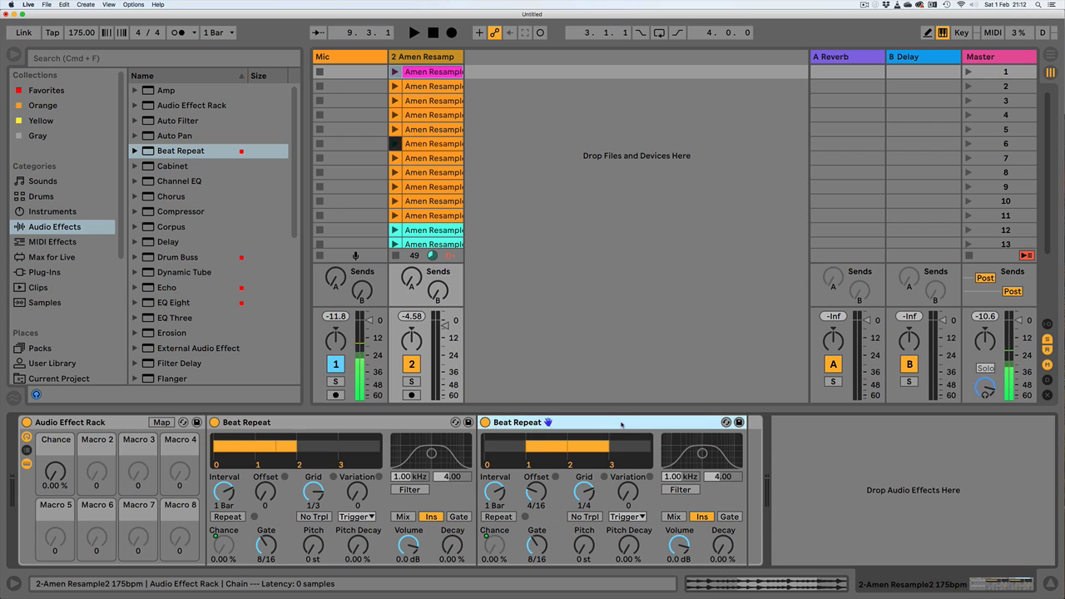
pyautogui.press('super+d')
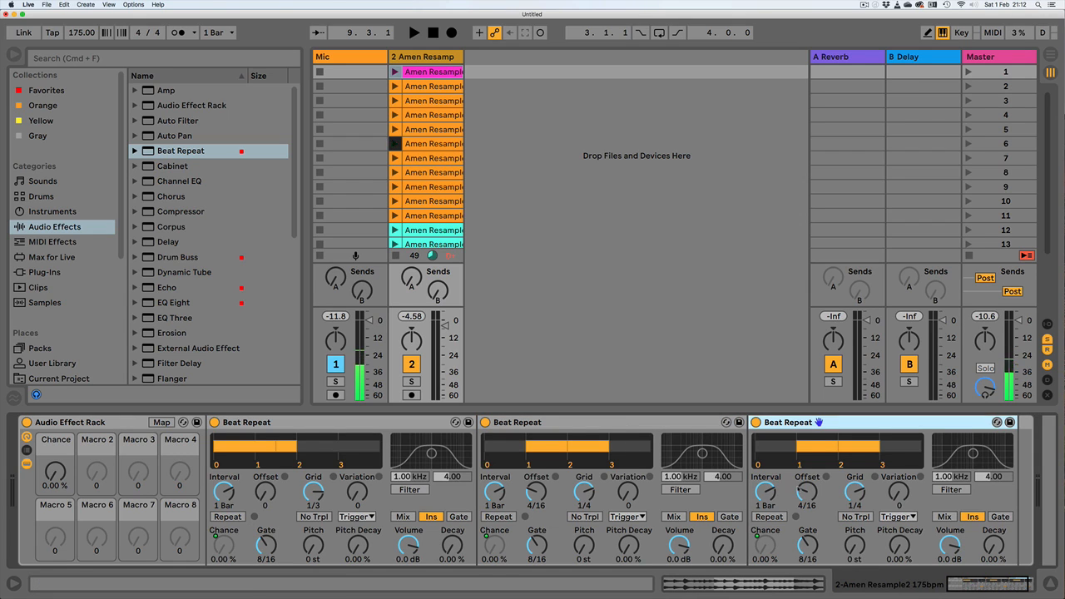
pyautogui.moveTo(807, 491); pyautogui.dragTo(807, 486)
pyautogui.click(854, 492)
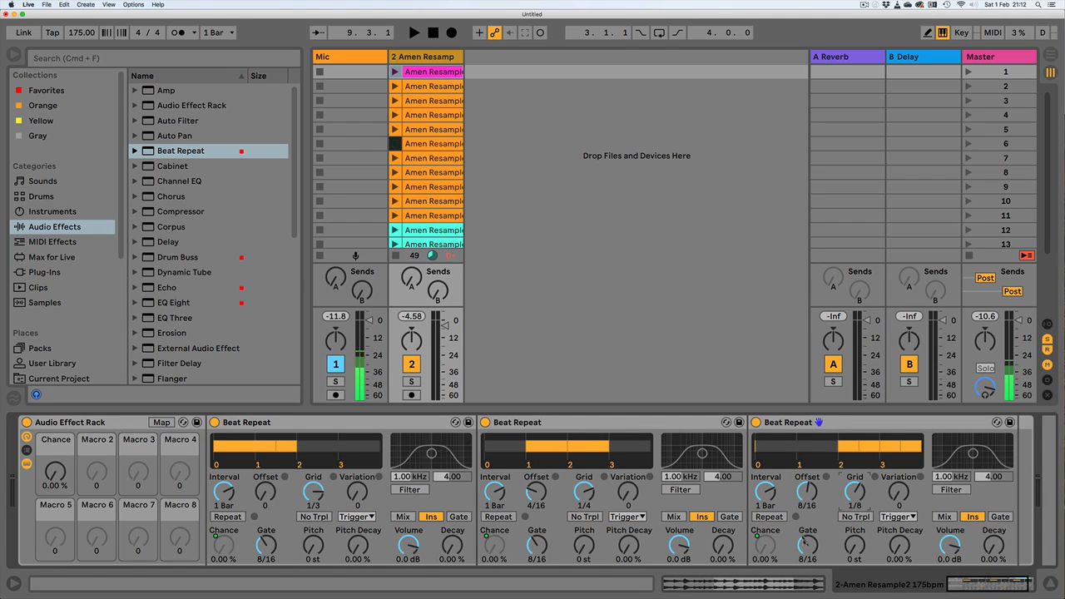
pyautogui.moveTo(807, 545); pyautogui.dragTo(807, 555)
# Duplicate the third Beat Repeat and set the copy's Offset to 12/16 and Grid to 1/16
pyautogui.click(795, 422)
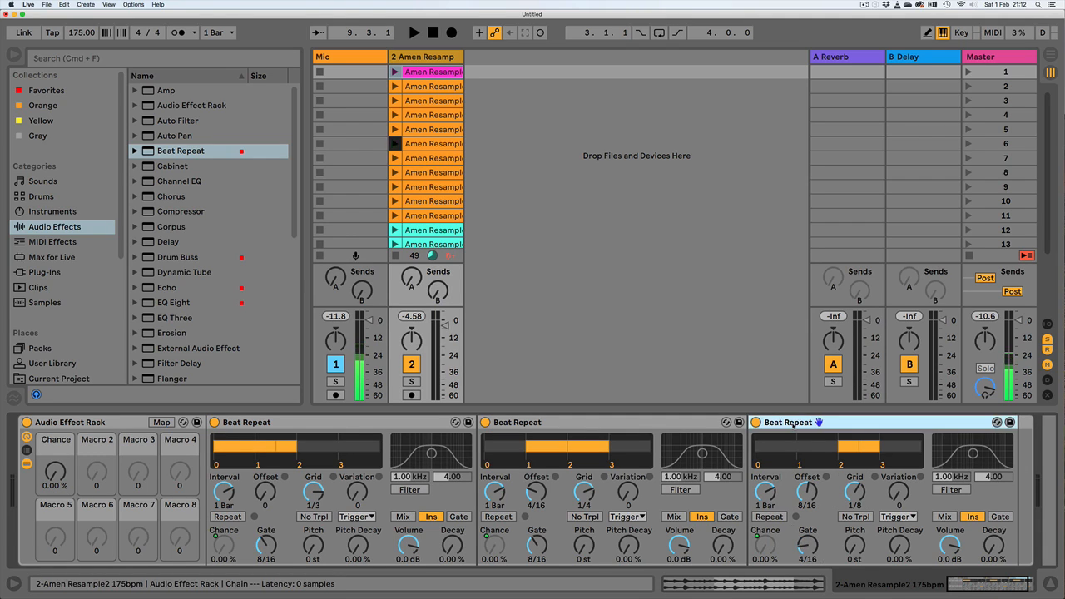
pyautogui.press('super+d')
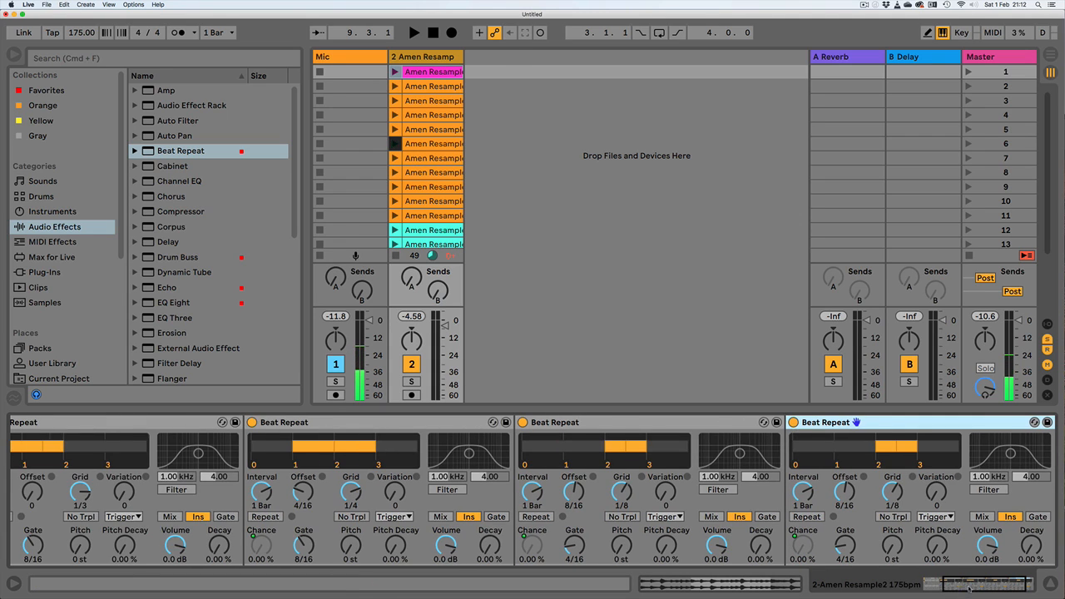
pyautogui.moveTo(968, 588); pyautogui.dragTo(979, 588)
pyautogui.click(729, 496)
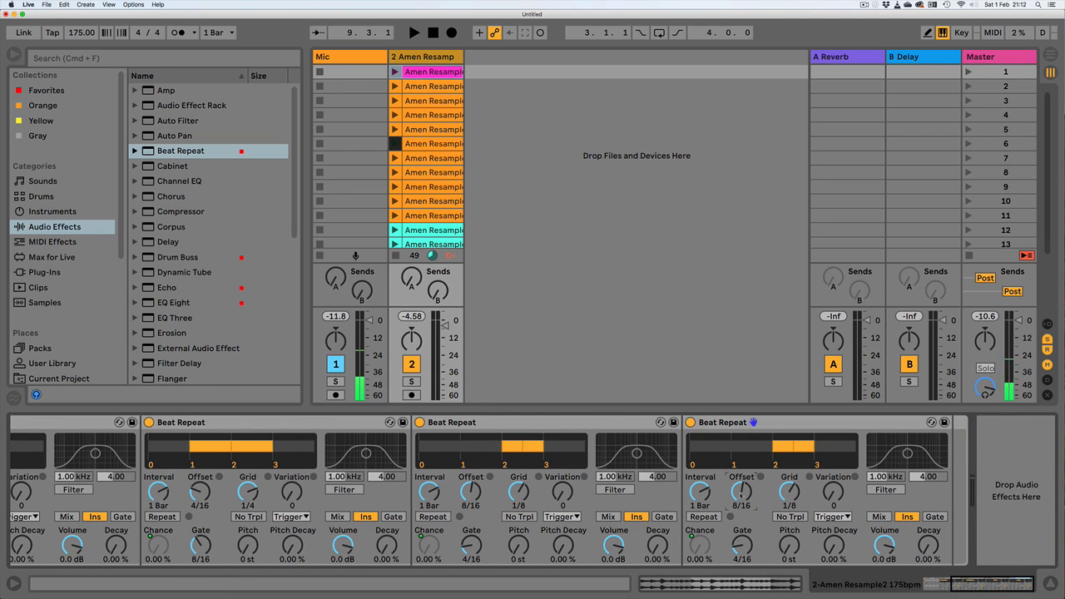
pyautogui.moveTo(741, 496); pyautogui.dragTo(783, 501)
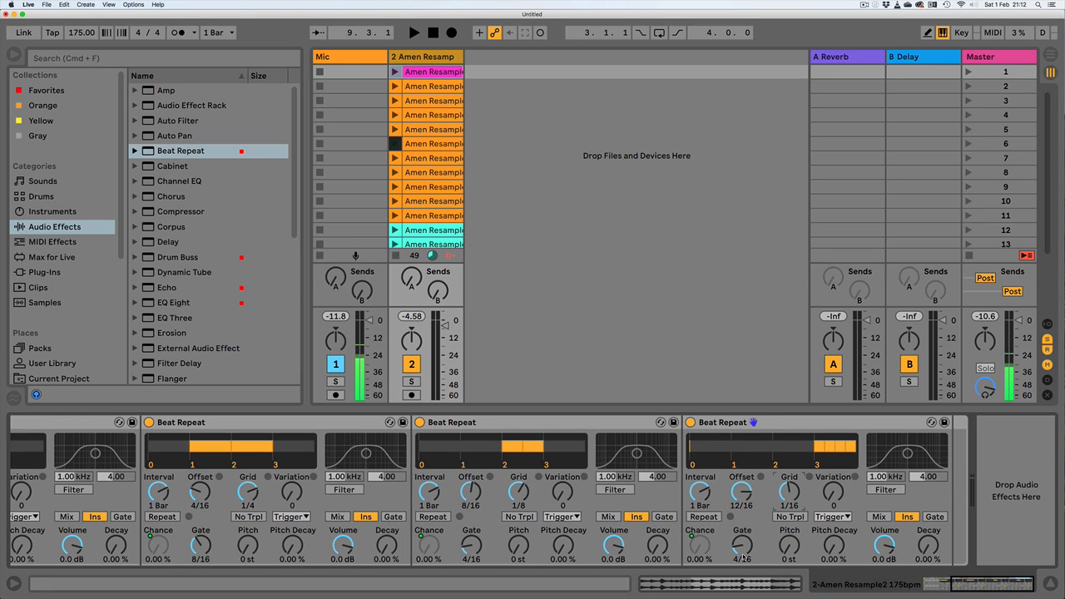
# Set the rack's Chance macro to 15.7%
pyautogui.moveTo(957, 588); pyautogui.dragTo(922, 588)
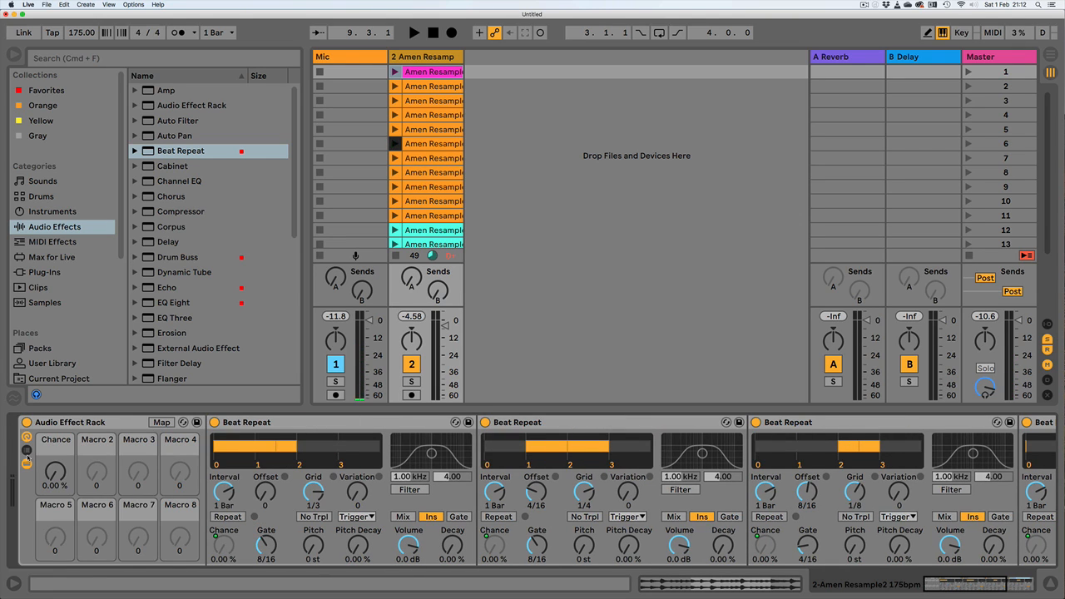
pyautogui.moveTo(55, 473); pyautogui.dragTo(55, 457)
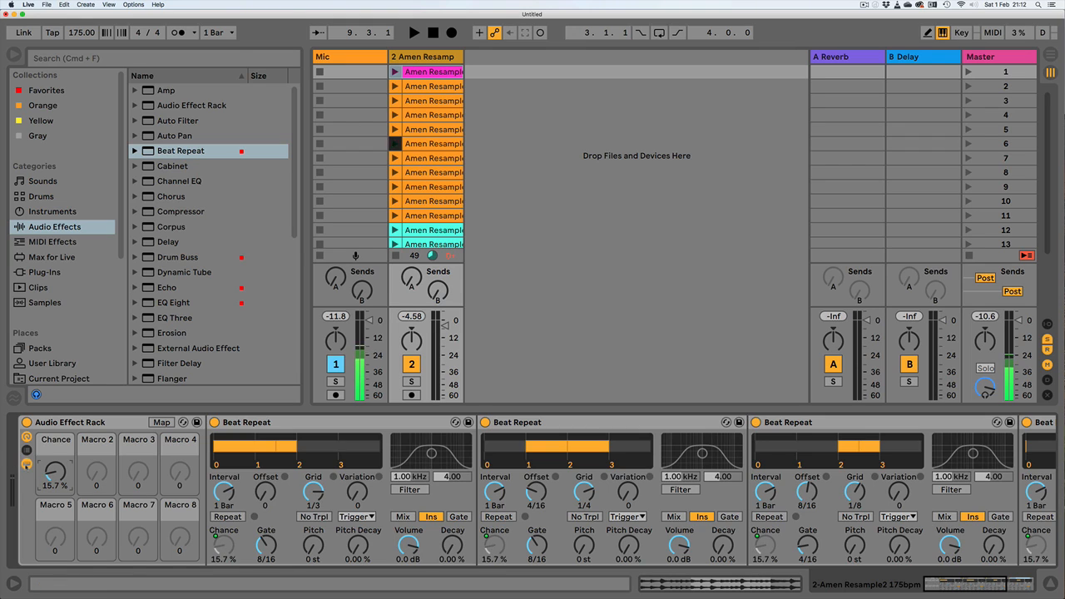
# Hide the rack's devices and raise its Chance macro to 52.0% while auditioning the break
pyautogui.click(25, 462)
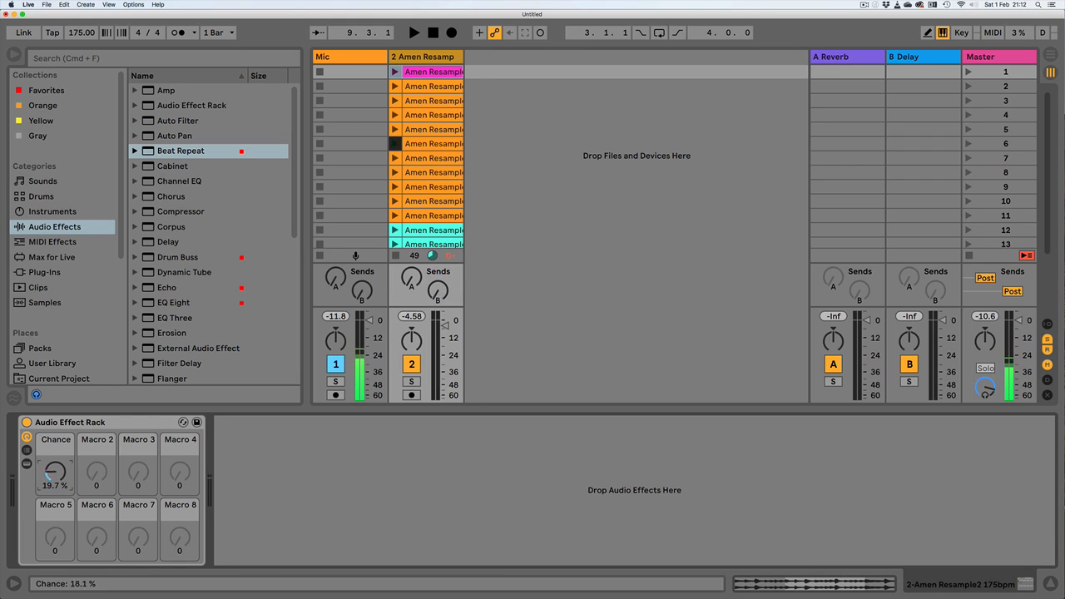
pyautogui.moveTo(54, 472)
pyautogui.mouseDown()
pyautogui.moveTo(55, 546)
pyautogui.moveTo(55, 453)
pyautogui.moveTo(47, 479)
pyautogui.mouseUp()
pyautogui.press('space')
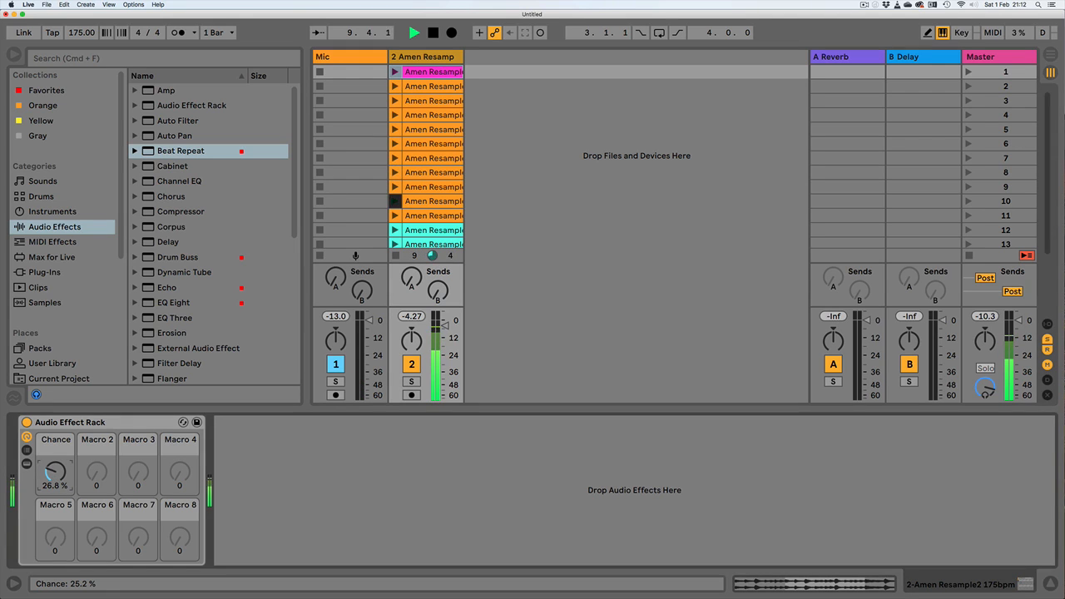
pyautogui.moveTo(48, 470); pyautogui.dragTo(57, 473)
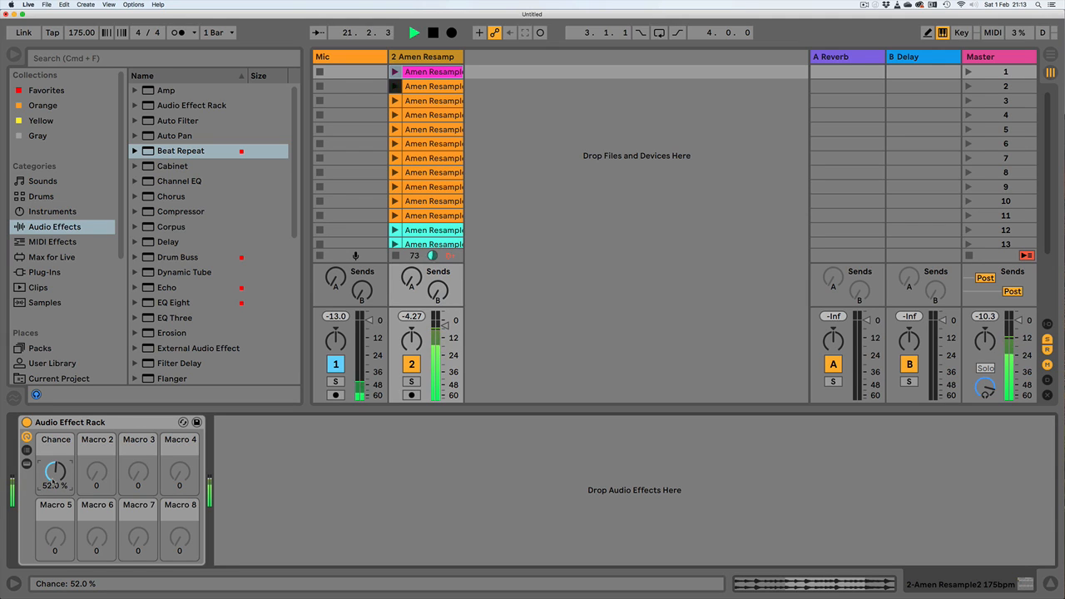
pyautogui.press('space')
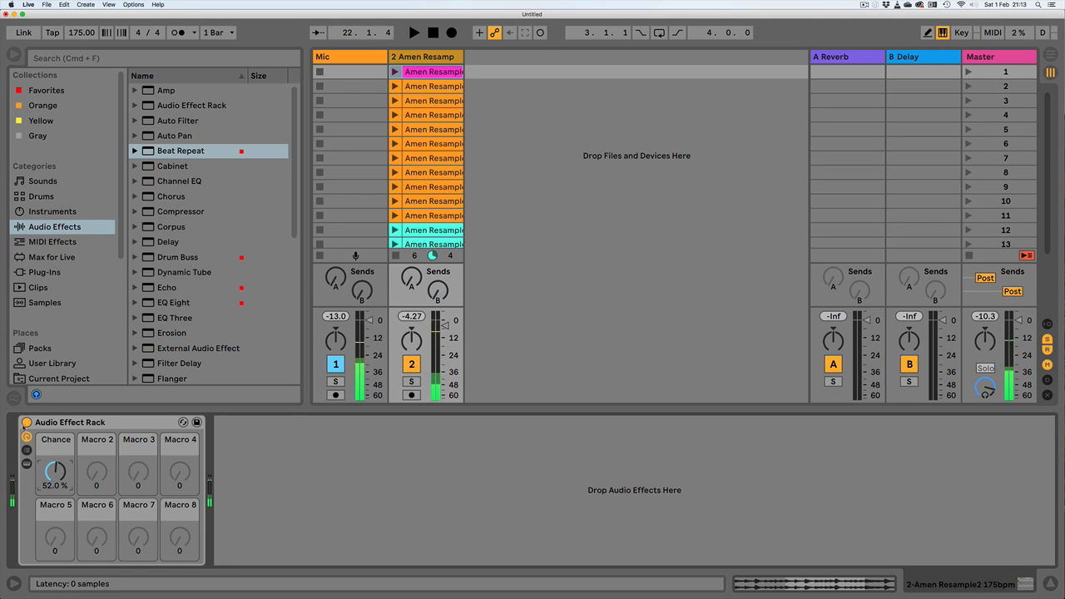
# Bypass the Audio Effect Rack and insert Corpus before it, using the Tube resonator at 100% Dry/Wet
pyautogui.click(26, 422)
pyautogui.moveTo(151, 226); pyautogui.dragTo(24, 454)
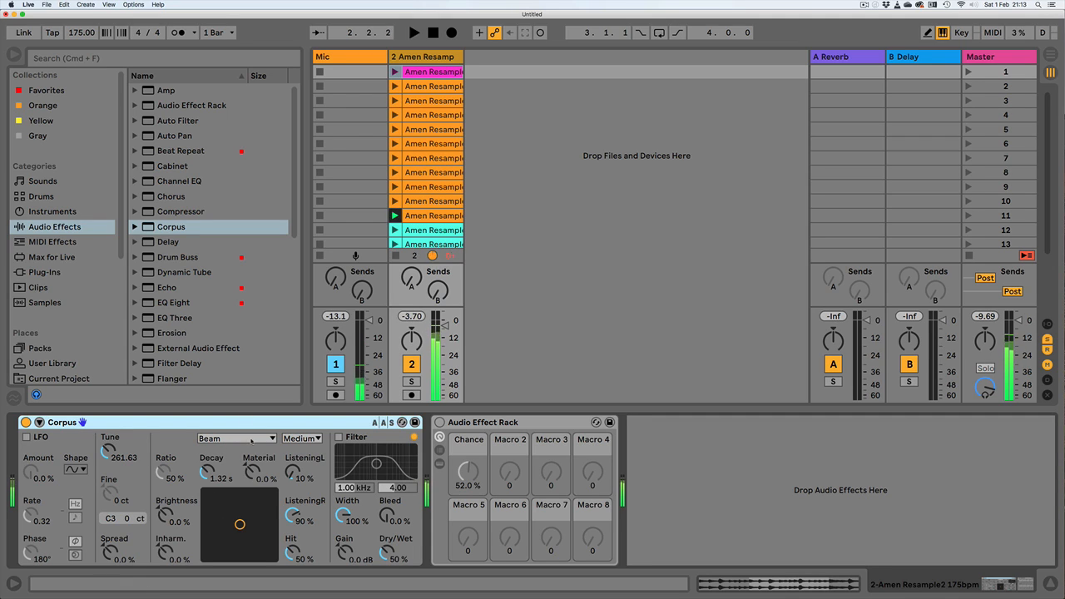
pyautogui.click(251, 441)
pyautogui.click(218, 524)
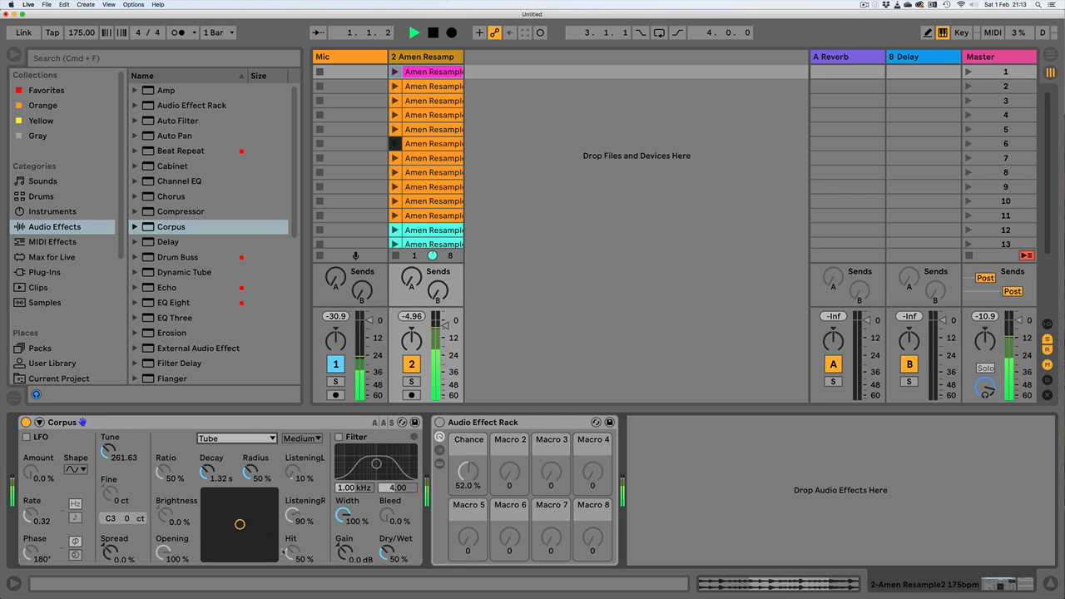
pyautogui.moveTo(387, 553); pyautogui.dragTo(387, 490)
# Set Corpus's Tune to 45.00 and try the Pipe and Plate resonators before choosing Tube again
pyautogui.click(251, 441)
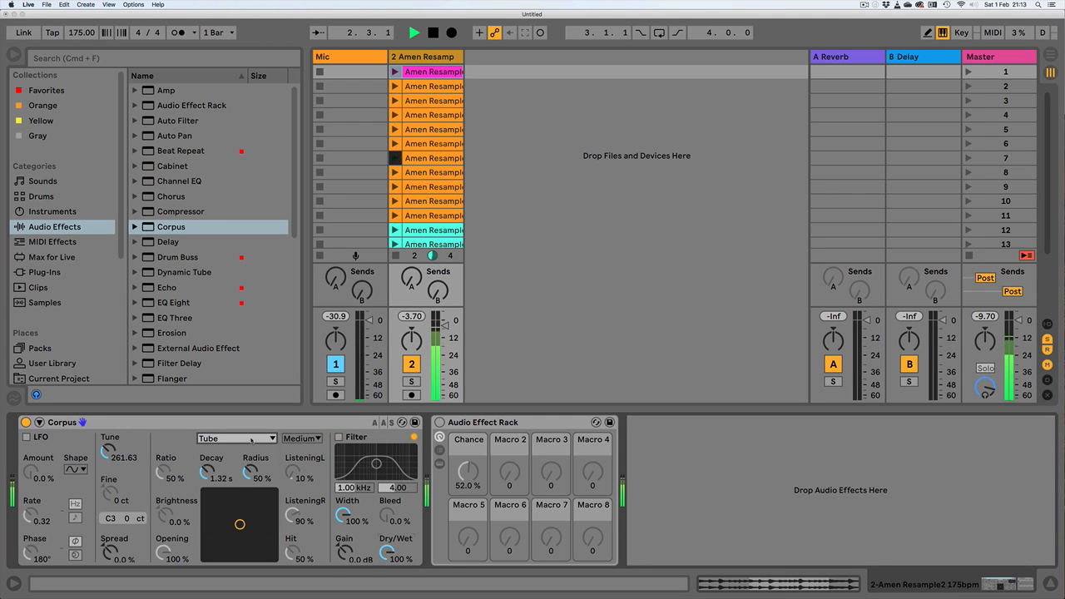
pyautogui.click(252, 441)
pyautogui.click(213, 513)
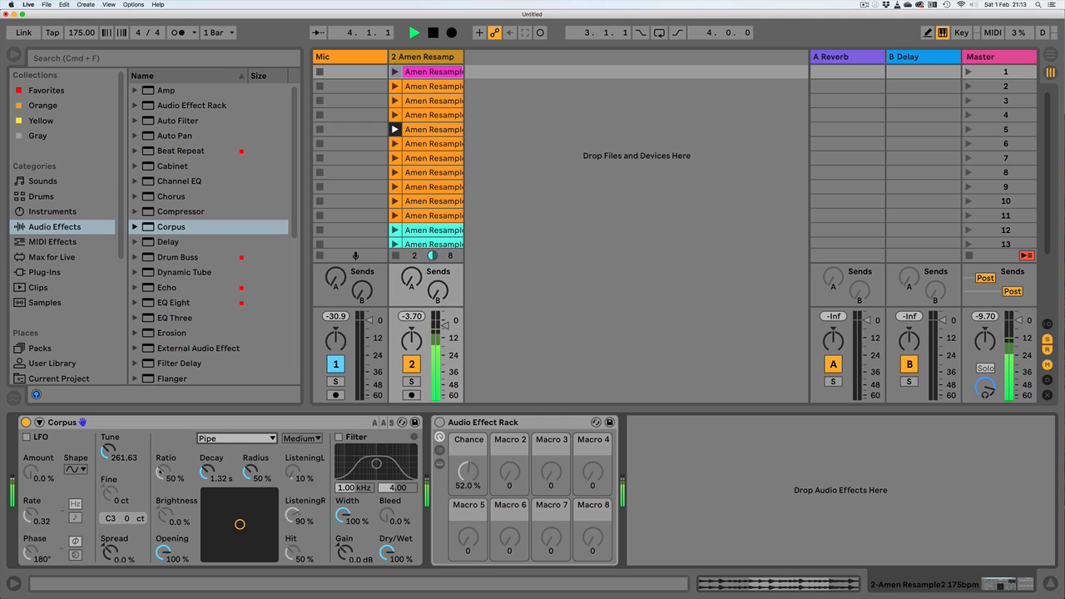
pyautogui.moveTo(108, 451)
pyautogui.mouseDown()
pyautogui.moveTo(108, 499)
pyautogui.moveTo(118, 455)
pyautogui.mouseUp()
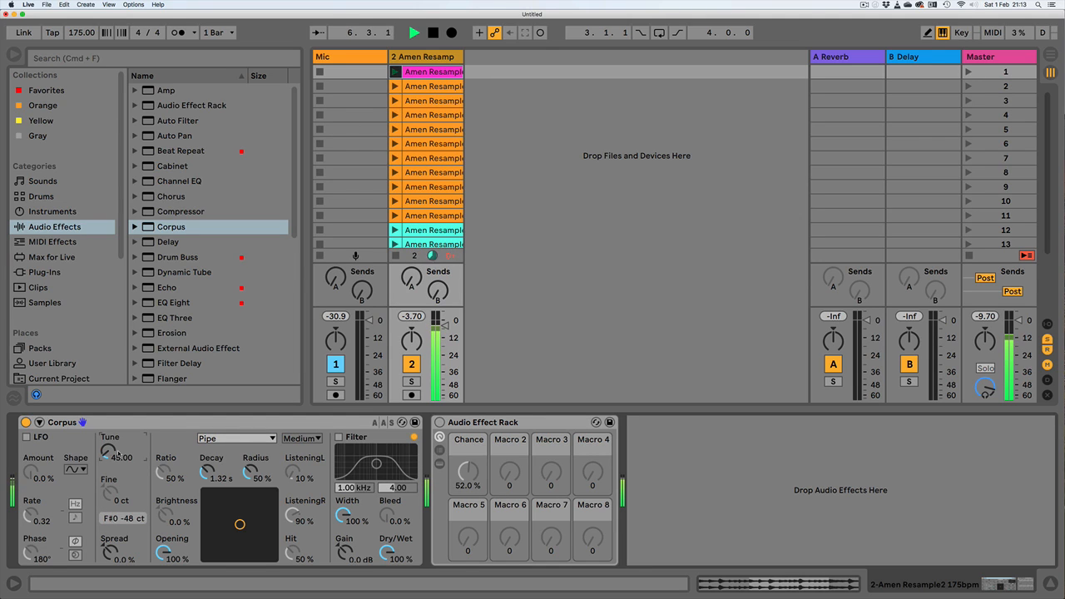
pyautogui.click(224, 438)
pyautogui.click(213, 498)
pyautogui.click(220, 440)
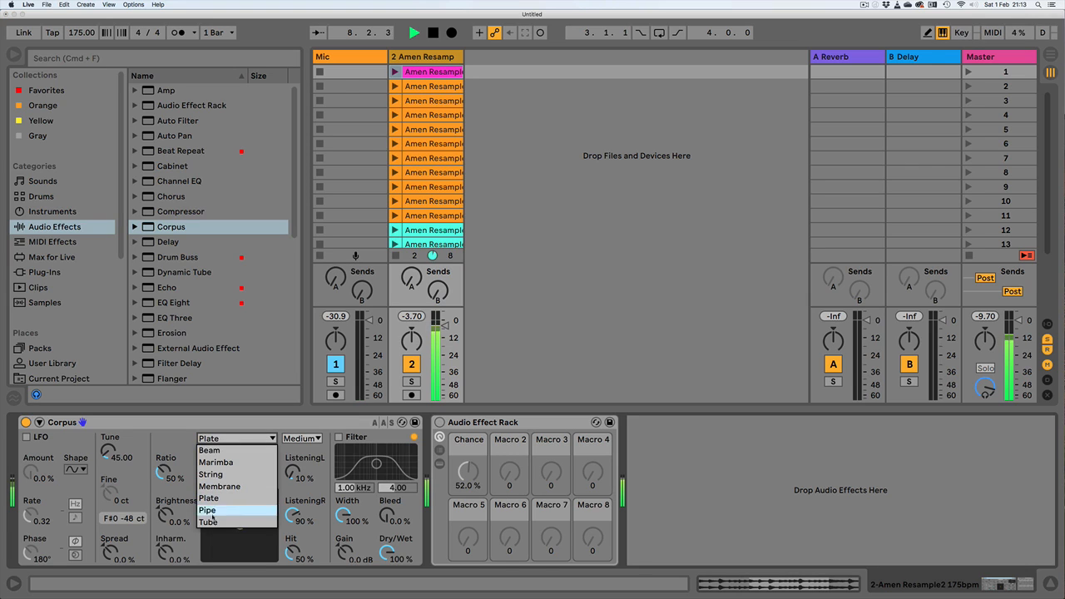
pyautogui.click(213, 519)
# Set Corpus's Decay to 14.5 s, Radius to 24% and Tune to 42.41, with its filter on at 1.44 kHz and 8.23 bandwidth
pyautogui.moveTo(240, 524); pyautogui.dragTo(226, 542)
pyautogui.click(339, 438)
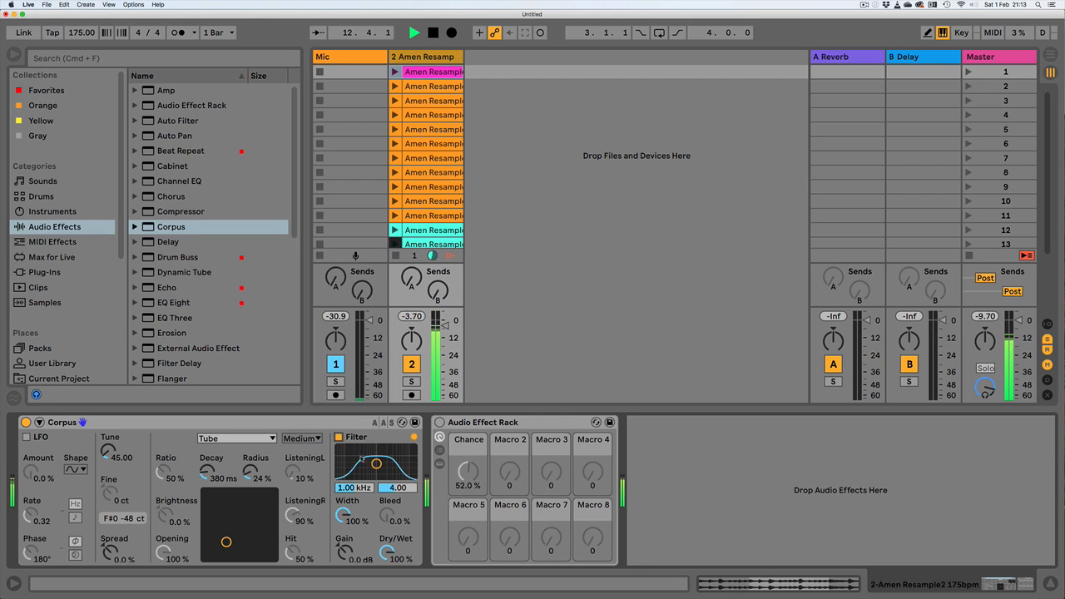
pyautogui.moveTo(376, 463)
pyautogui.mouseDown()
pyautogui.moveTo(357, 474)
pyautogui.moveTo(381, 450)
pyautogui.mouseUp()
pyautogui.moveTo(225, 541); pyautogui.dragTo(265, 542)
pyautogui.moveTo(108, 451)
pyautogui.mouseDown()
pyautogui.moveTo(108, 471)
pyautogui.moveTo(108, 454)
pyautogui.mouseUp()
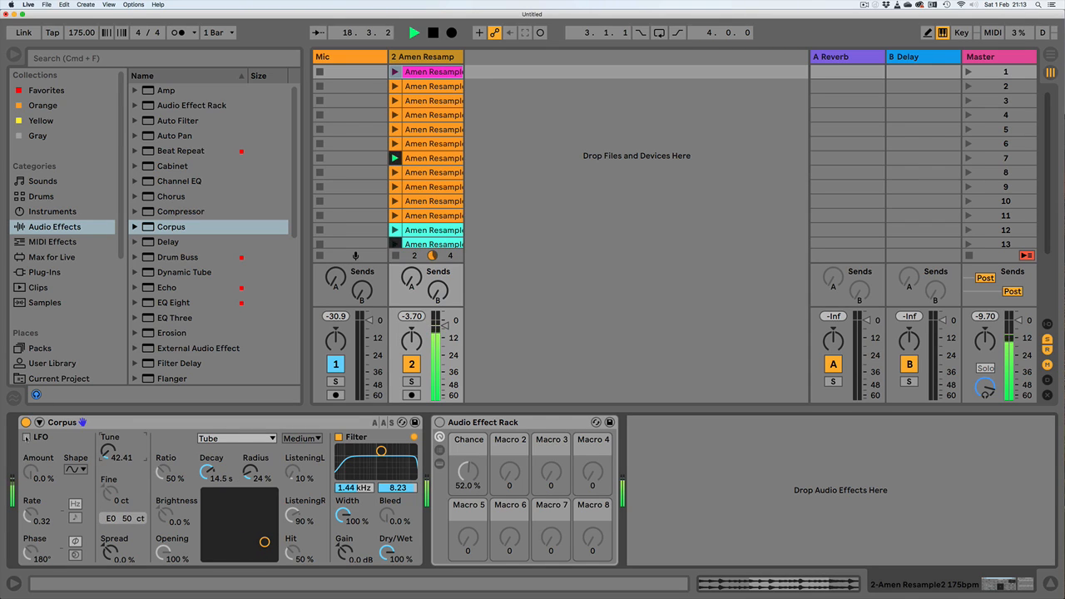
# Enable Corpus's LFO with Amount 42%, Phase 14.3° and a tempo-synced Rate of 2, and set Dry/Wet to 15%
pyautogui.click(26, 437)
pyautogui.moveTo(31, 473); pyautogui.dragTo(31, 445)
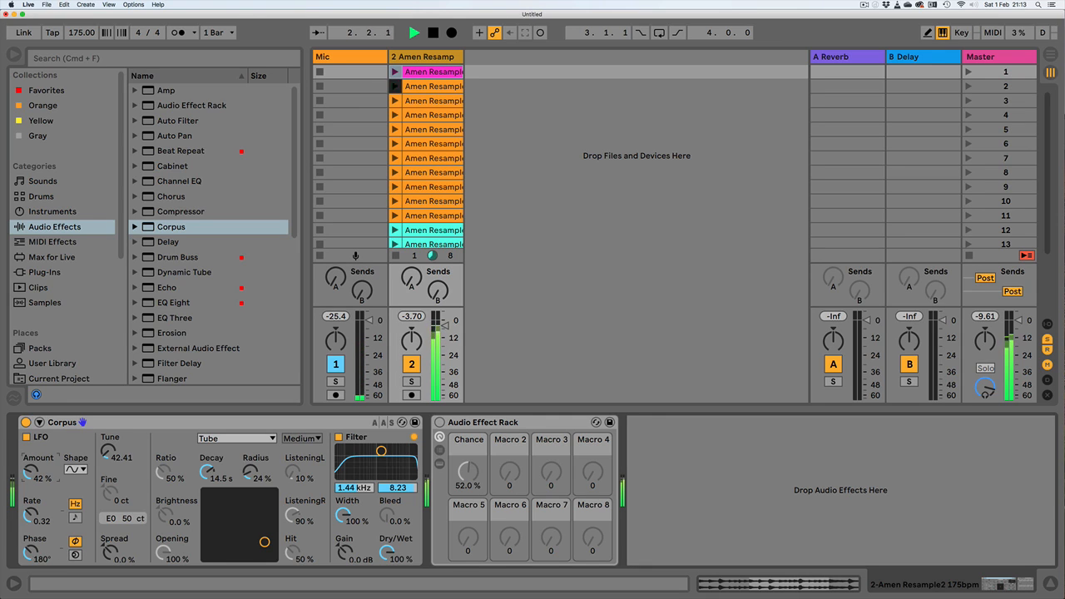
pyautogui.moveTo(26, 551); pyautogui.dragTo(27, 583)
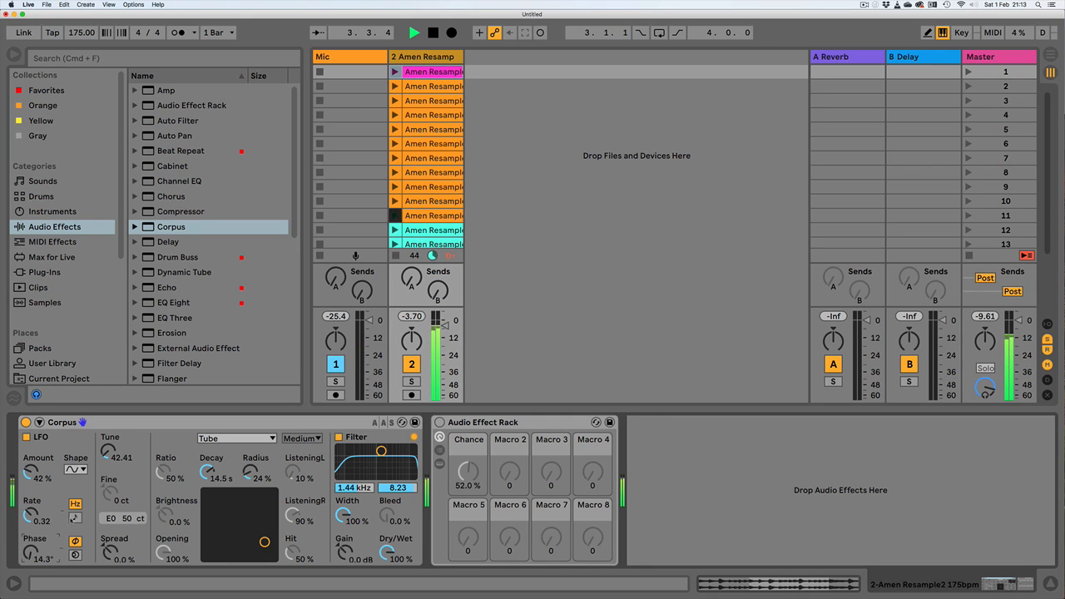
pyautogui.click(76, 518)
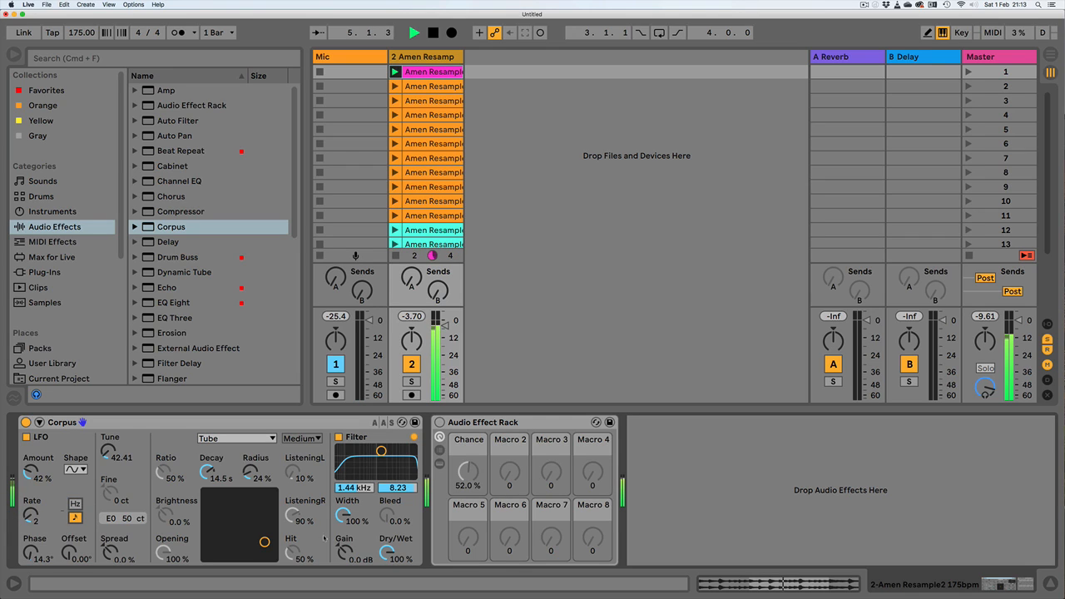
pyautogui.moveTo(386, 553); pyautogui.dragTo(385, 587)
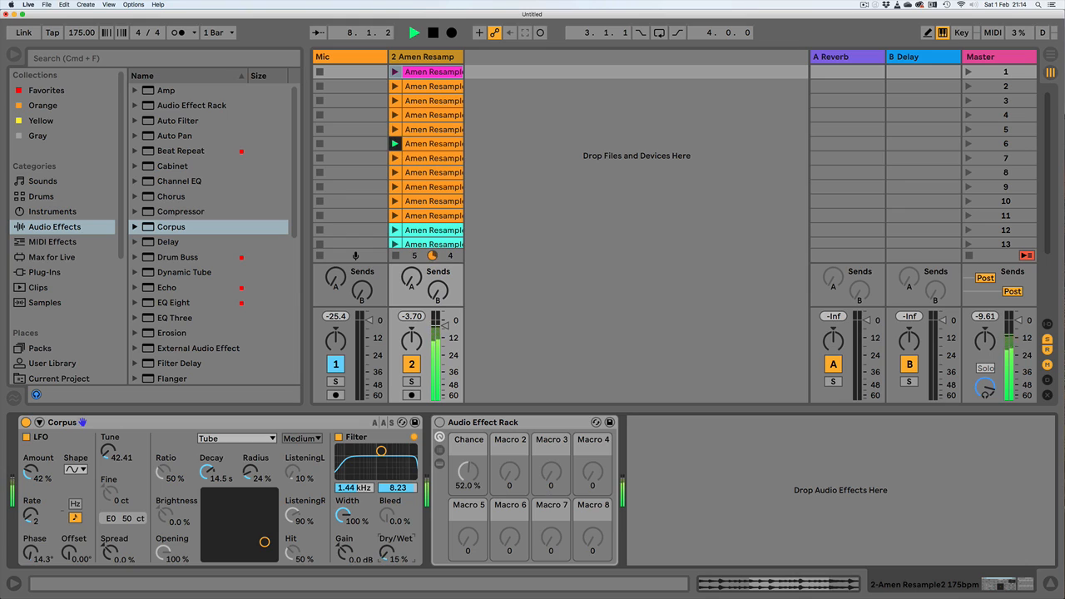
# Re-enable the Audio Effect Rack with Chance at 63.0%, and set Corpus's Decay to 27.0 s and Radius to 29% with its filter off
pyautogui.click(439, 422)
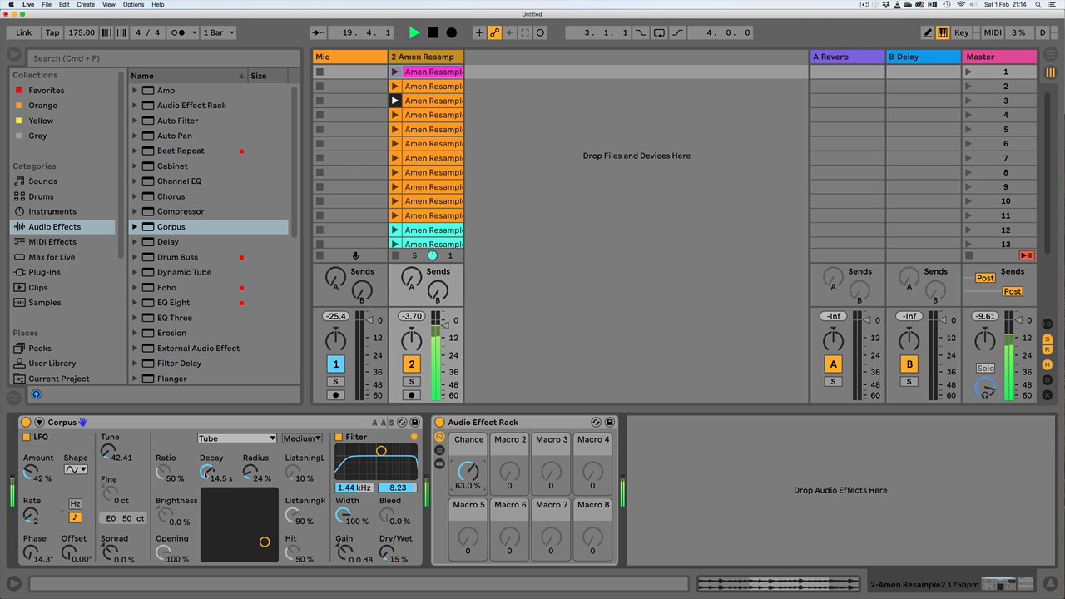
pyautogui.moveTo(208, 473); pyautogui.dragTo(252, 477)
pyautogui.click(335, 438)
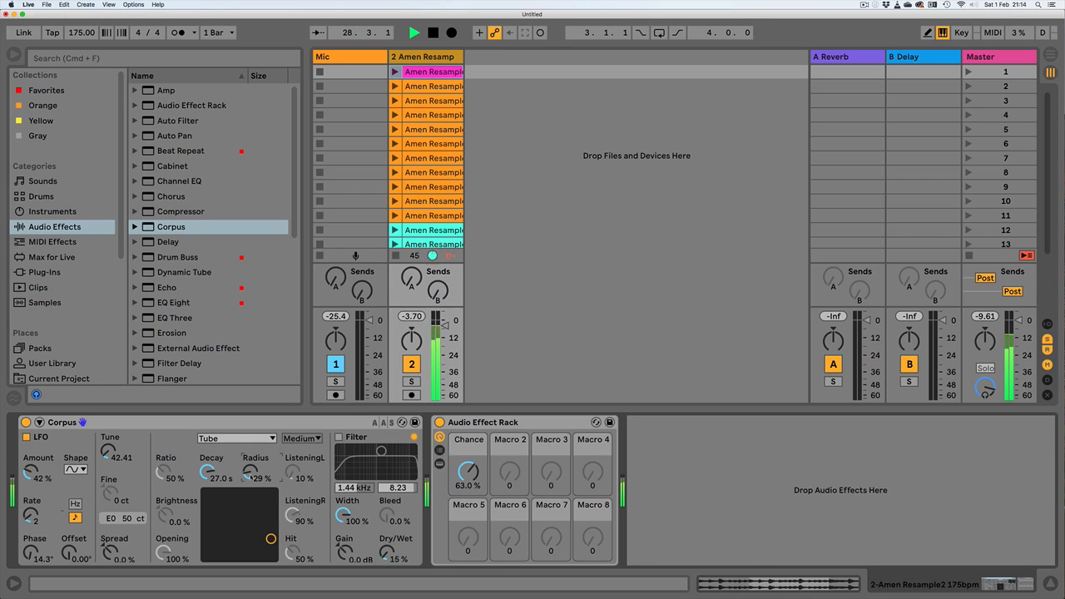
pyautogui.press('space')
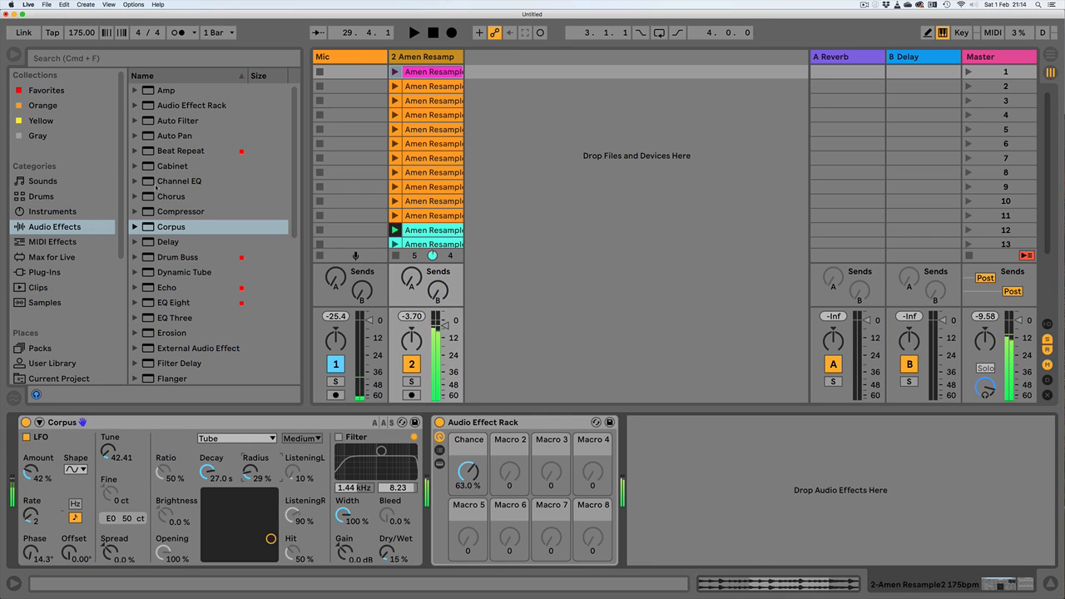
# Add Drum Buss after the rack and set its Transients to 0.30 and Damp to 20.0 kHz
pyautogui.moveTo(145, 259); pyautogui.dragTo(758, 463)
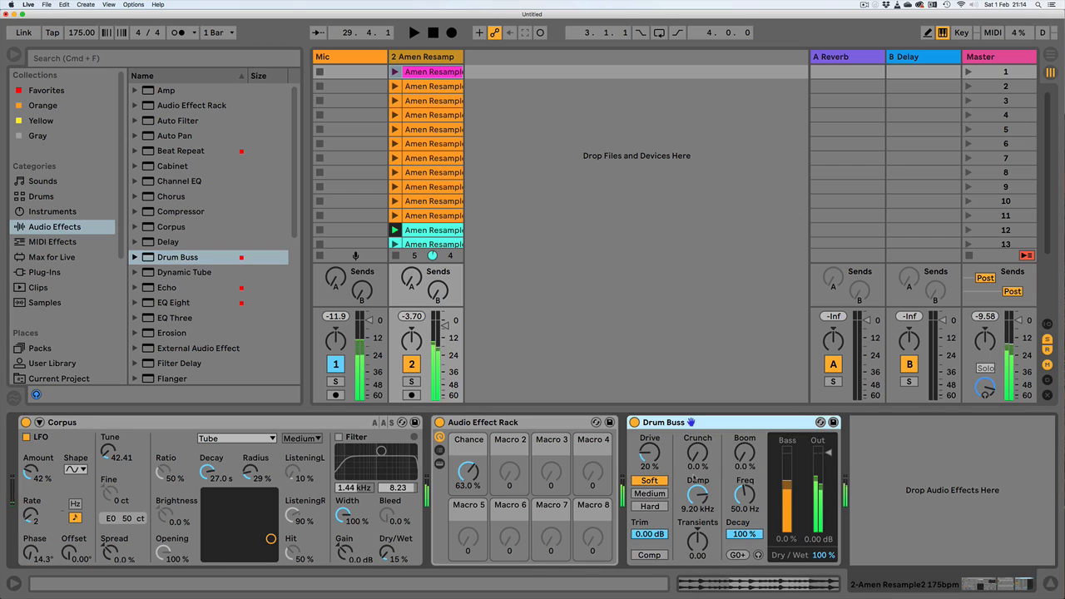
pyautogui.moveTo(697, 545); pyautogui.dragTo(697, 482)
pyautogui.press('space')
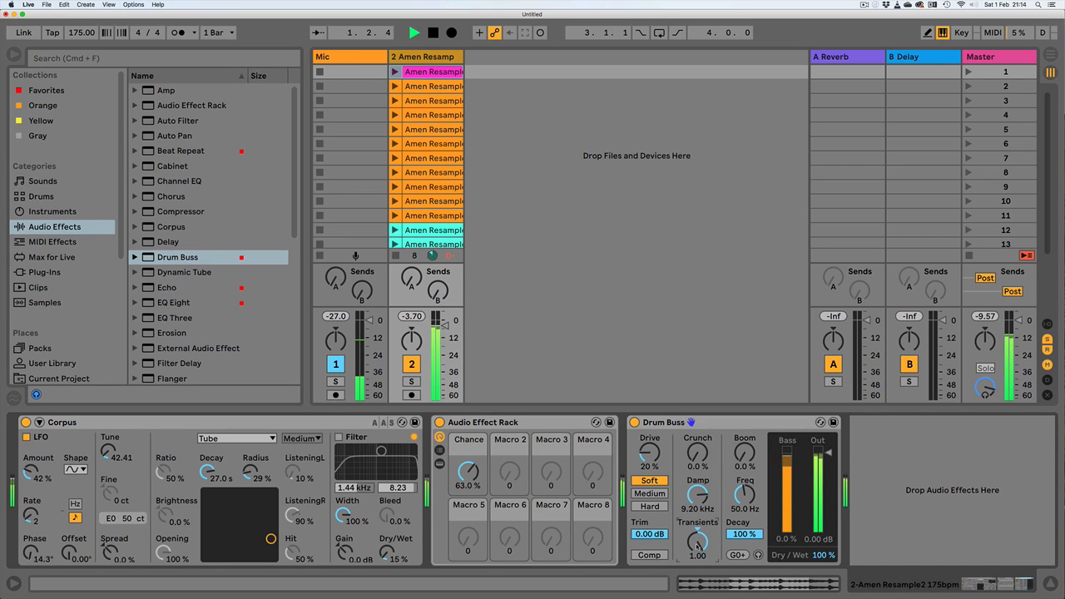
pyautogui.moveTo(698, 545); pyautogui.dragTo(698, 570)
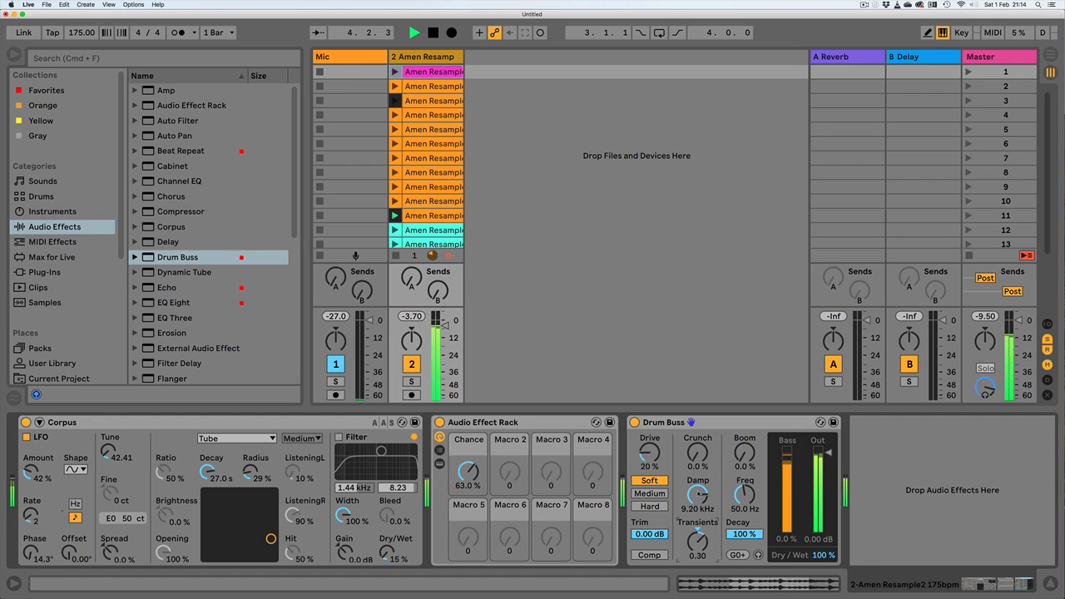
pyautogui.moveTo(697, 502); pyautogui.dragTo(697, 497)
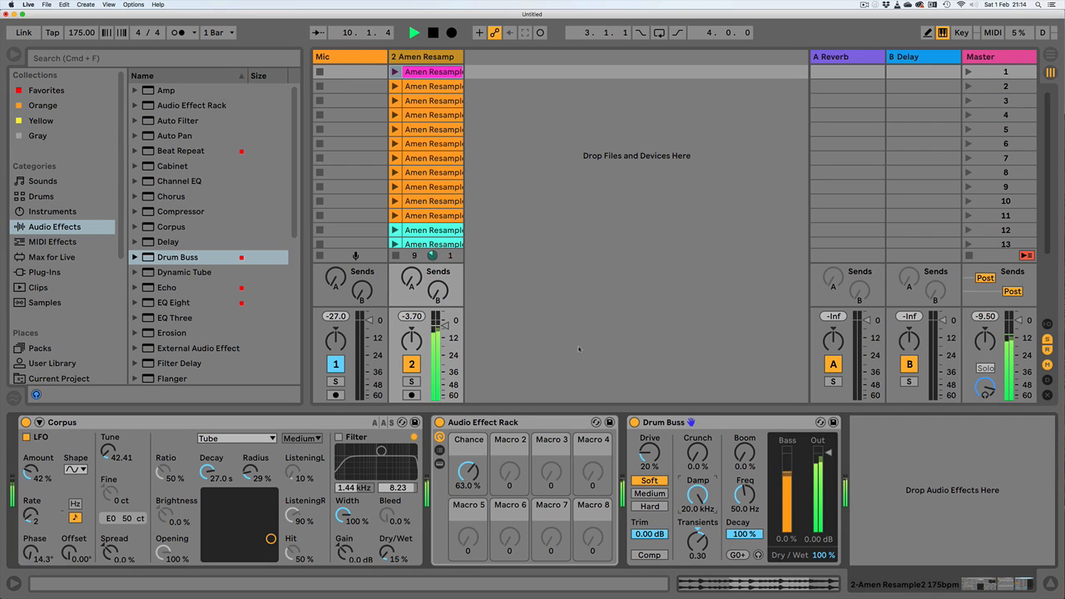
# Set the rack's Chance macro to 46.5%, and set Drum Buss's Transients to 0.11 with its compressor on
pyautogui.moveTo(468, 472); pyautogui.dragTo(468, 489)
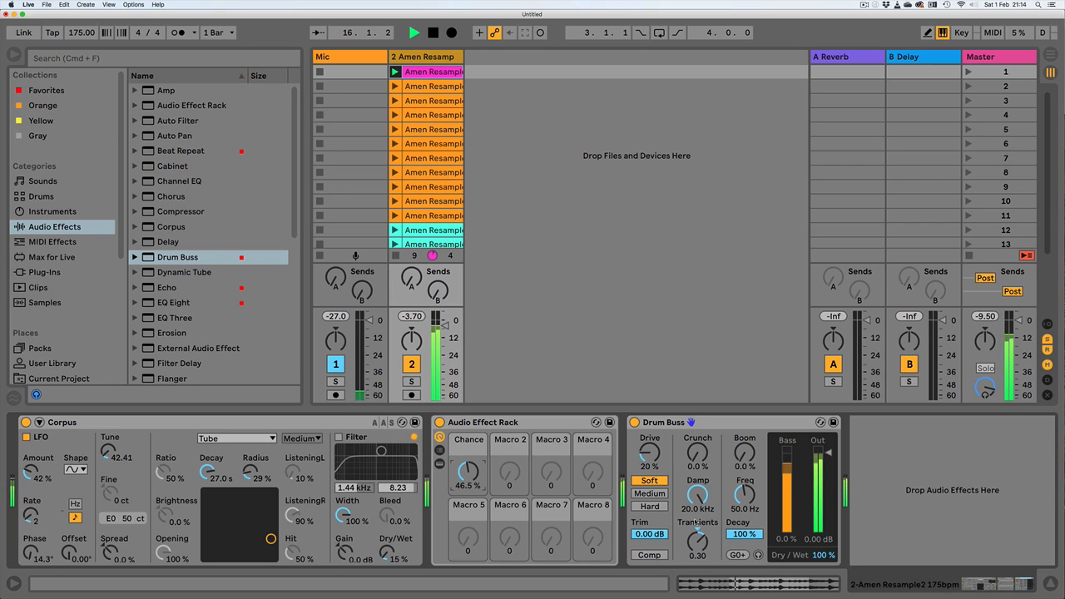
pyautogui.moveTo(697, 541); pyautogui.dragTo(697, 564)
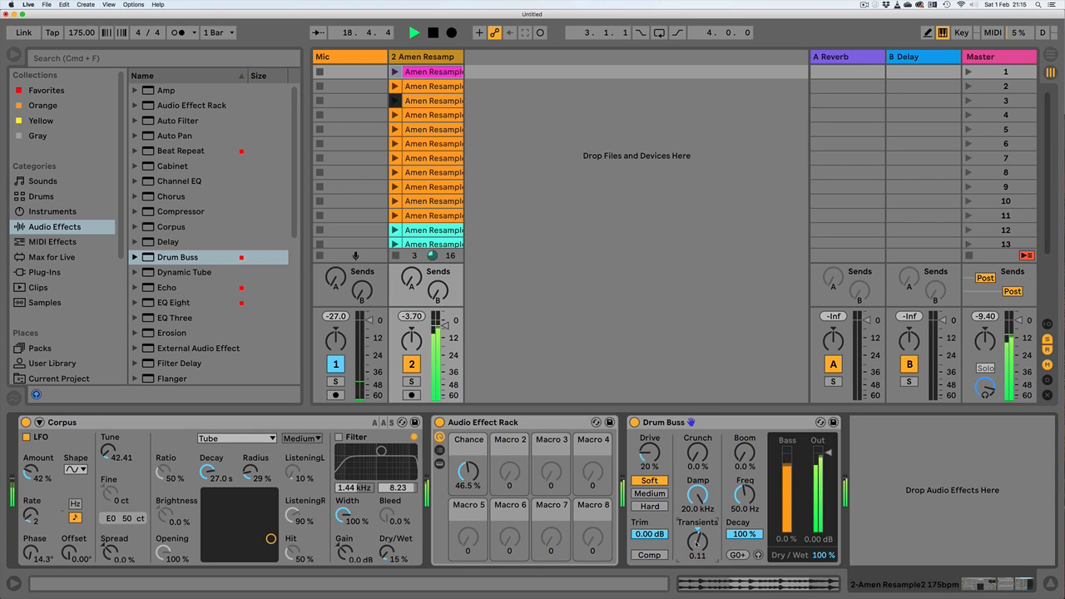
pyautogui.click(649, 555)
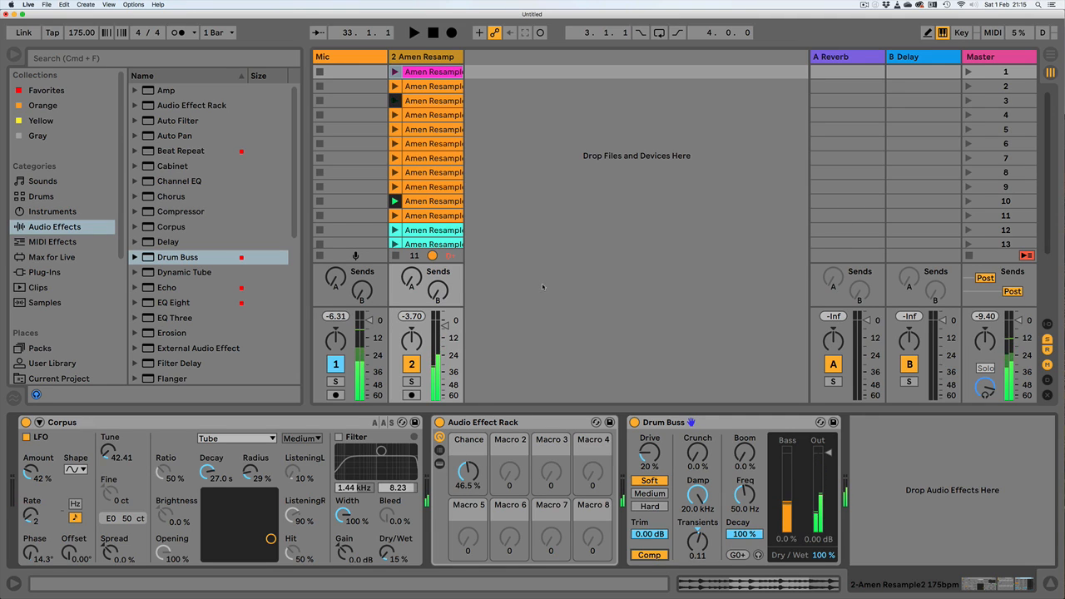
pyautogui.click(436, 144)
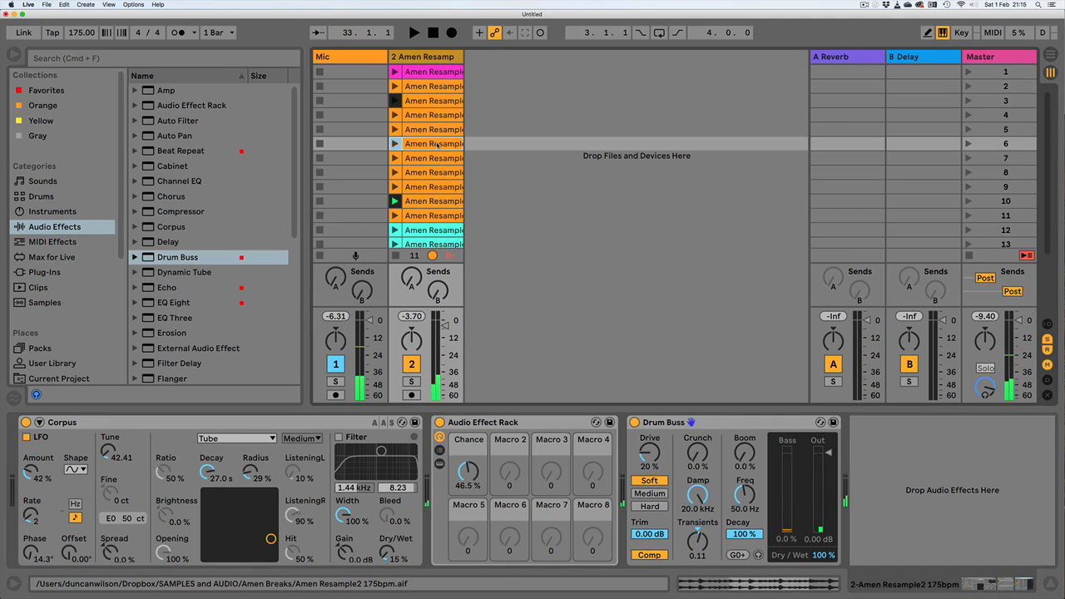
pyautogui.click(414, 201)
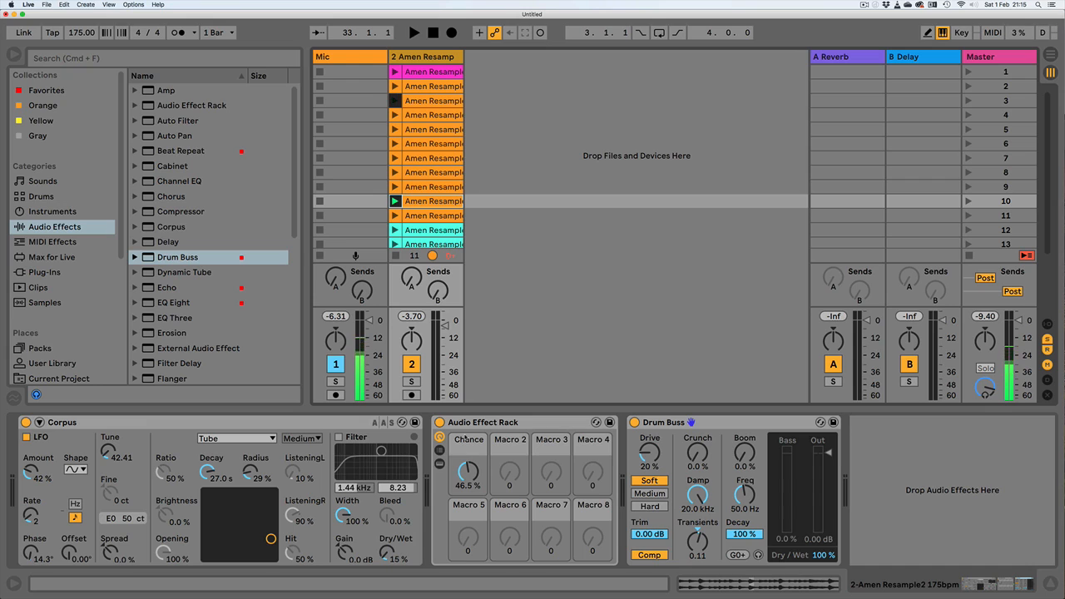
pyautogui.click(427, 231)
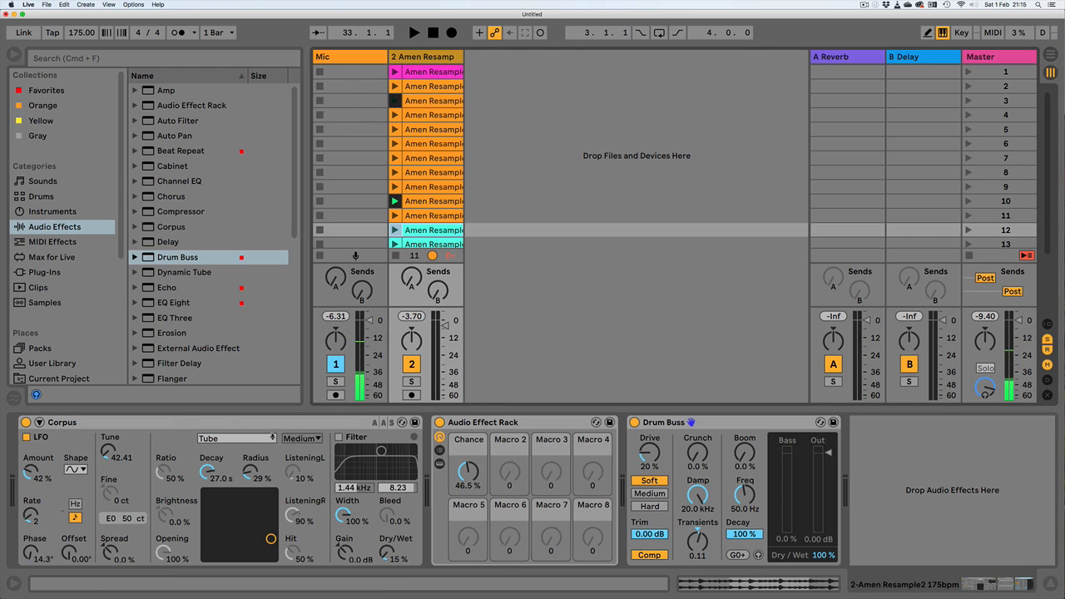
pyautogui.click(198, 423)
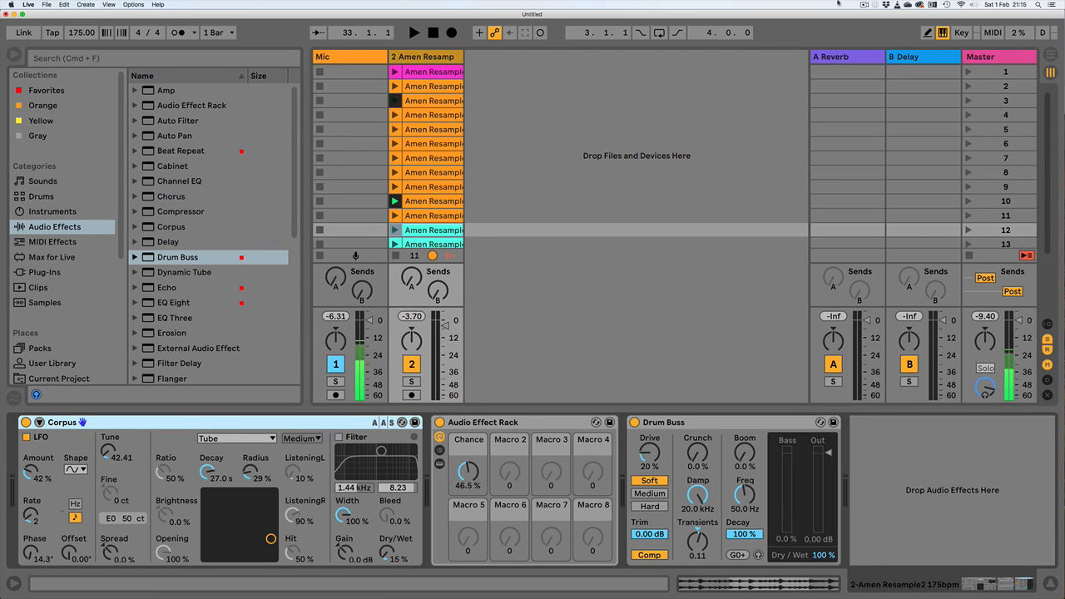
pyautogui.click(865, 4)
pyautogui.click(864, 22)
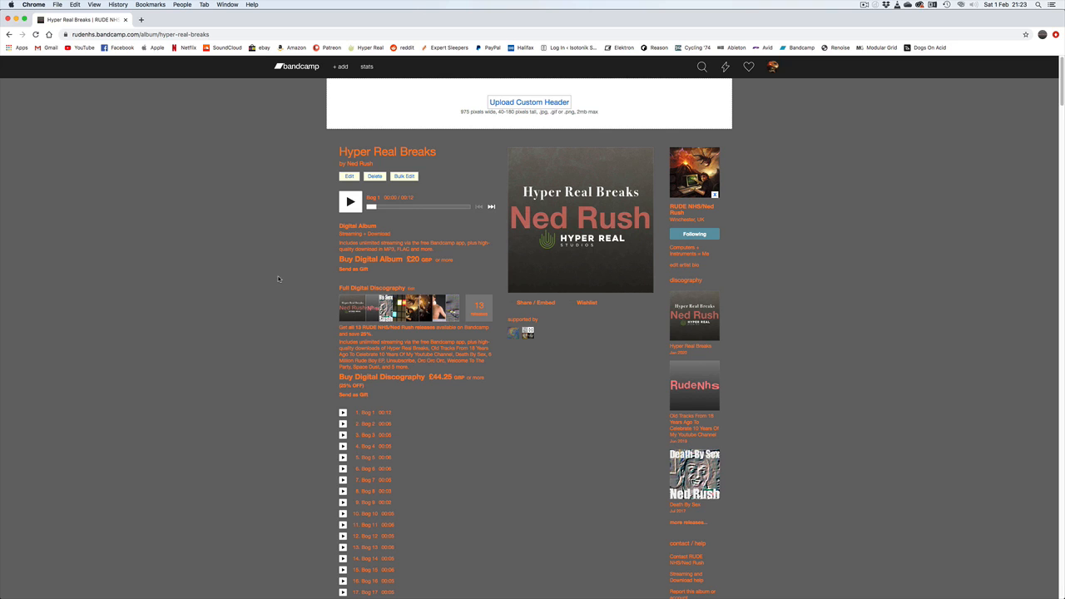
# Switch to Chrome and look through the track list of the Hyper Real Breaks album on Bandcamp
pyautogui.scroll(-5, 278, 280)
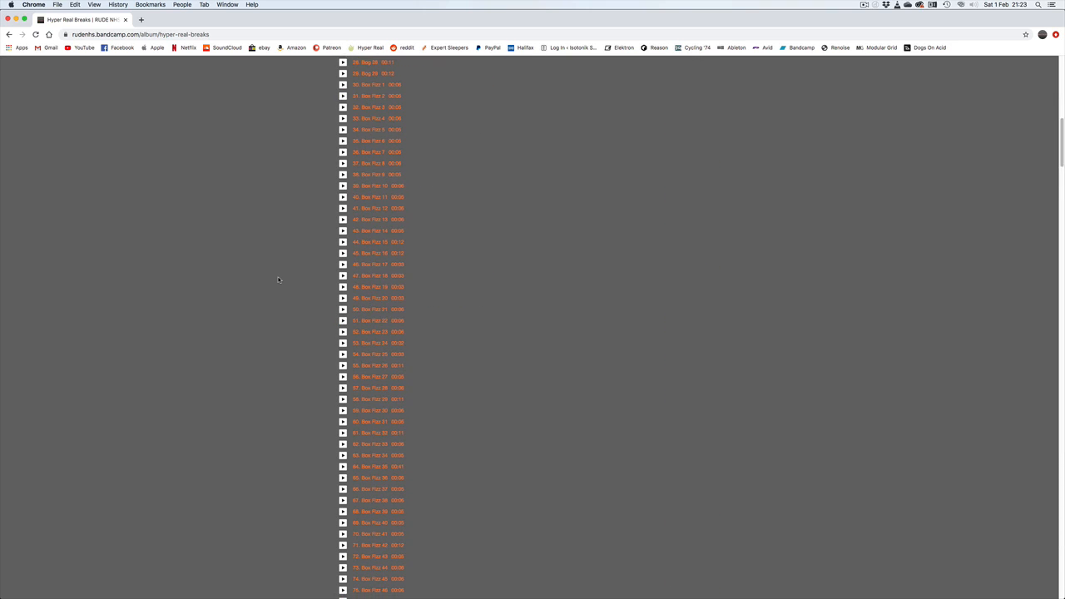
pyautogui.scroll(-15, 279, 279)
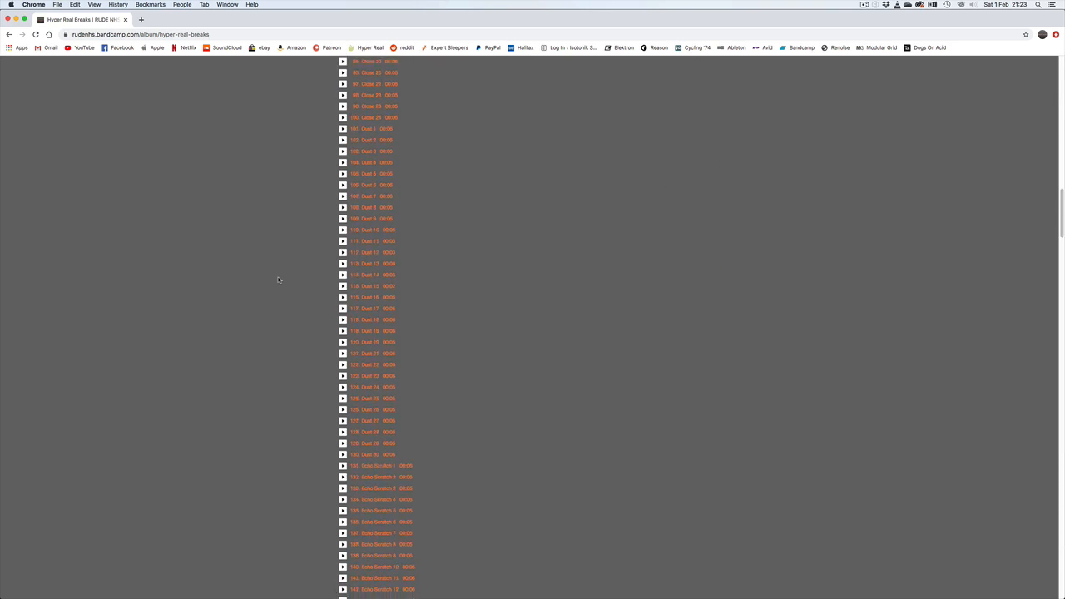
pyautogui.scroll(-20, 279, 279)
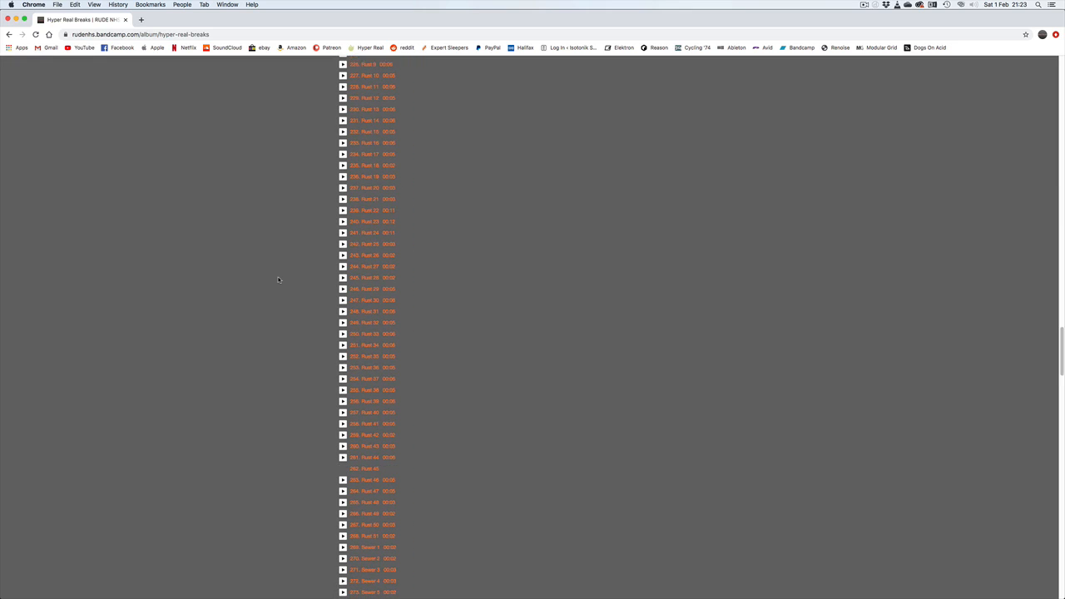
pyautogui.scroll(-4, 279, 279)
pyautogui.scroll(-15, 279, 279)
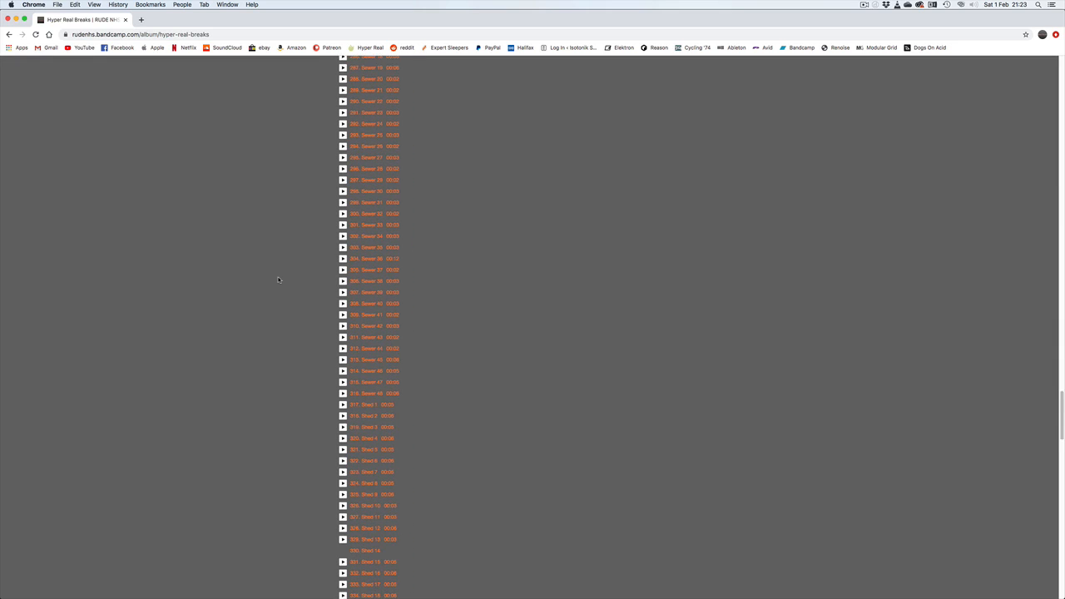
# Examine the rest of the Hyper Real Breaks track list down to the album's tags, and return to the album header and purchase options
pyautogui.scroll(-11, 279, 280)
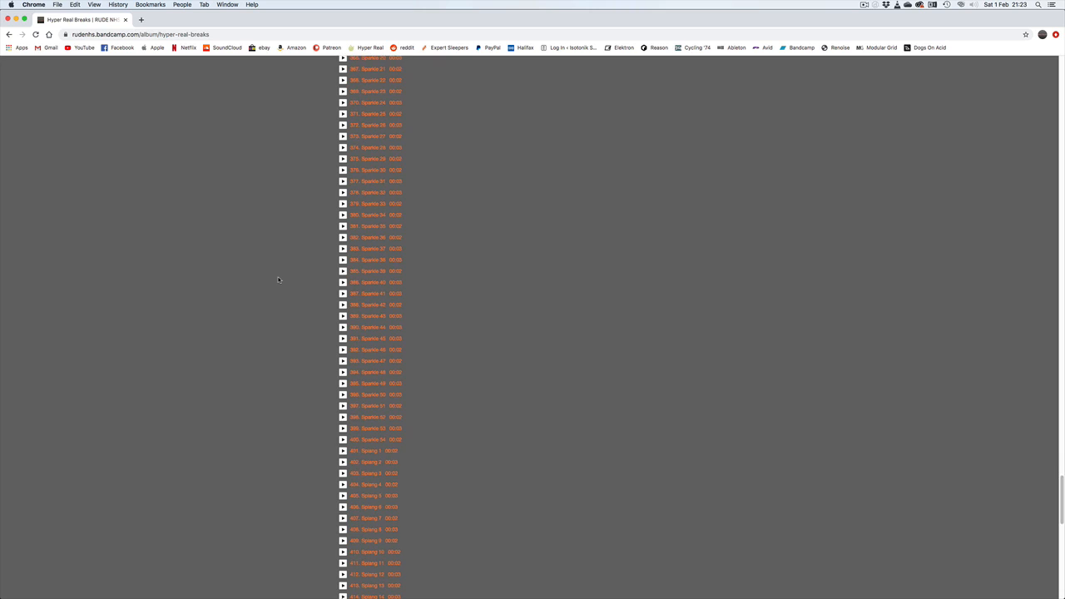
pyautogui.scroll(-6, 278, 279)
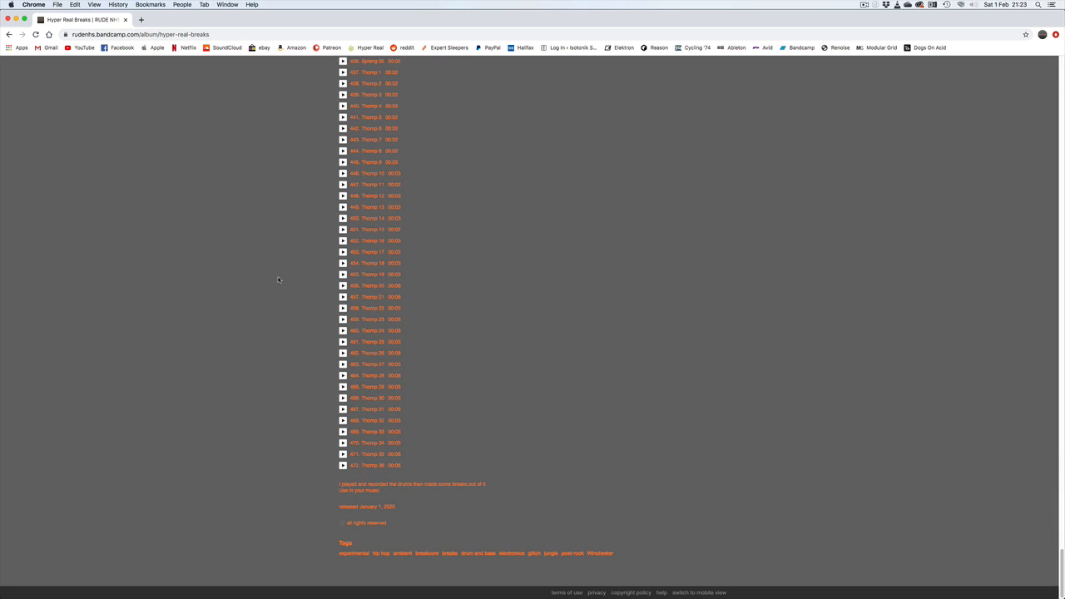
pyautogui.scroll(13, 279, 280)
pyautogui.scroll(20, 279, 279)
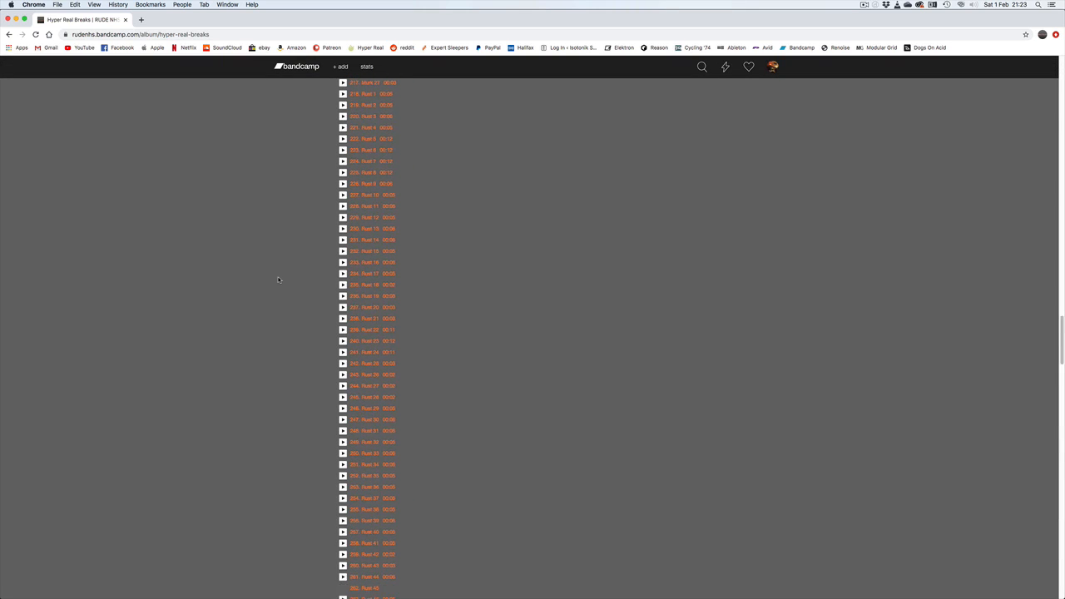
pyautogui.scroll(20, 278, 279)
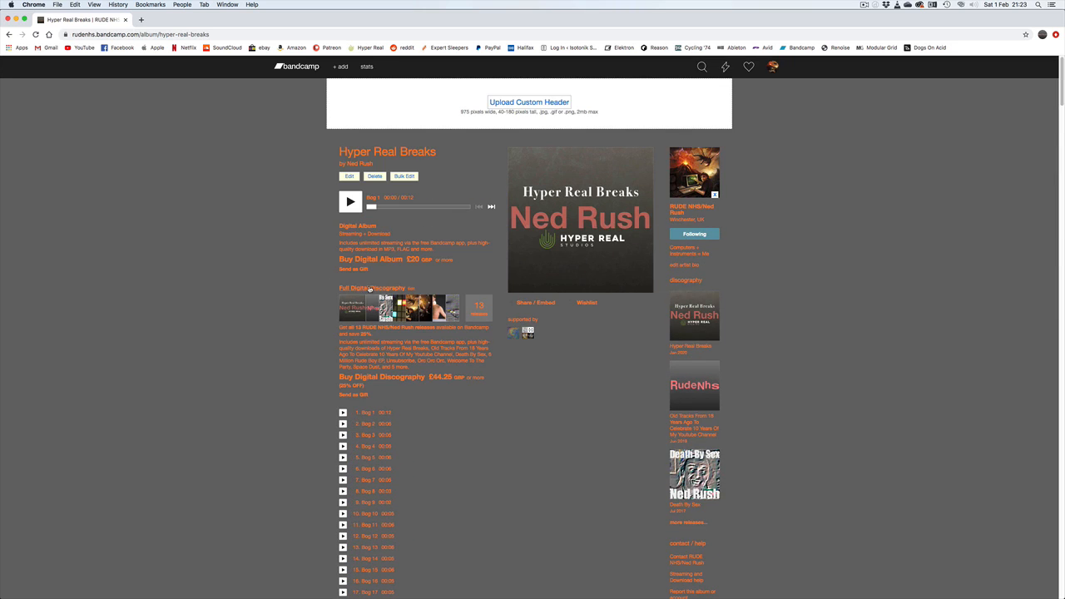
pyautogui.scroll(-6, 260, 321)
pyautogui.scroll(5, 268, 314)
pyautogui.scroll(-10, 268, 314)
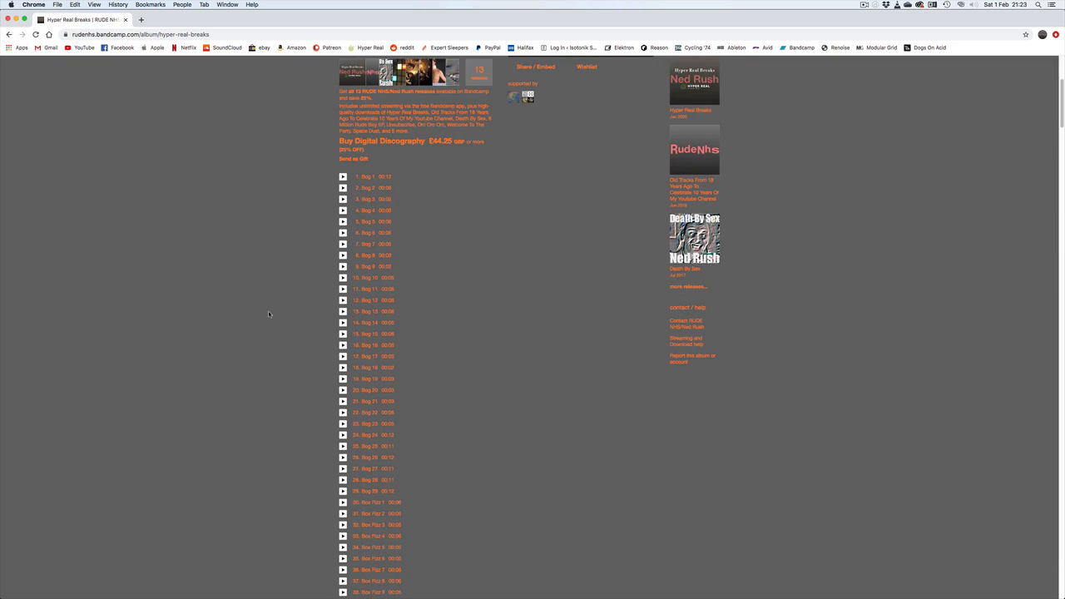
pyautogui.scroll(10, 267, 314)
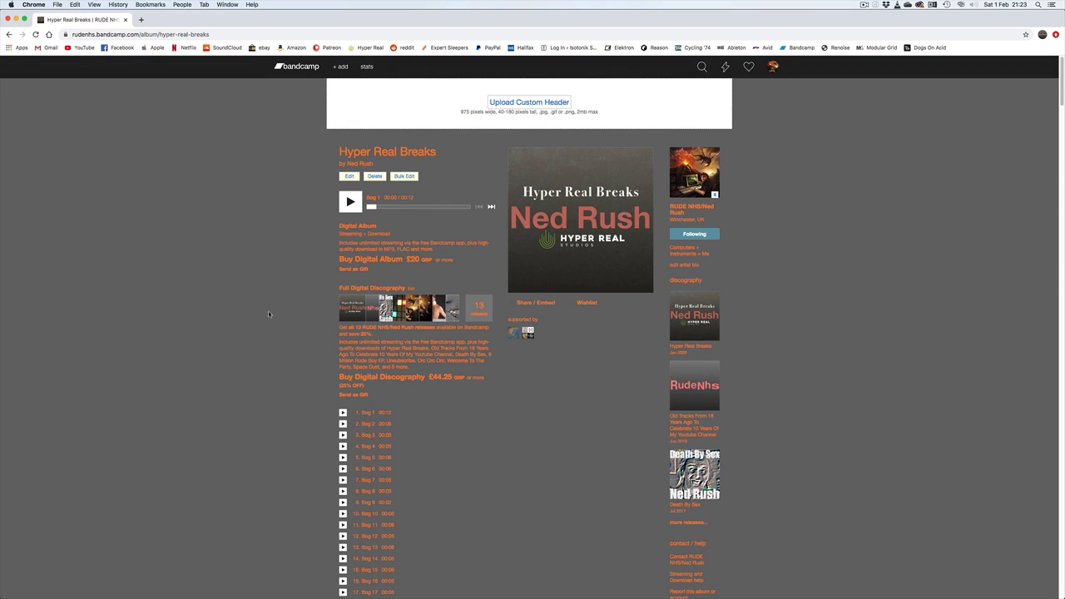